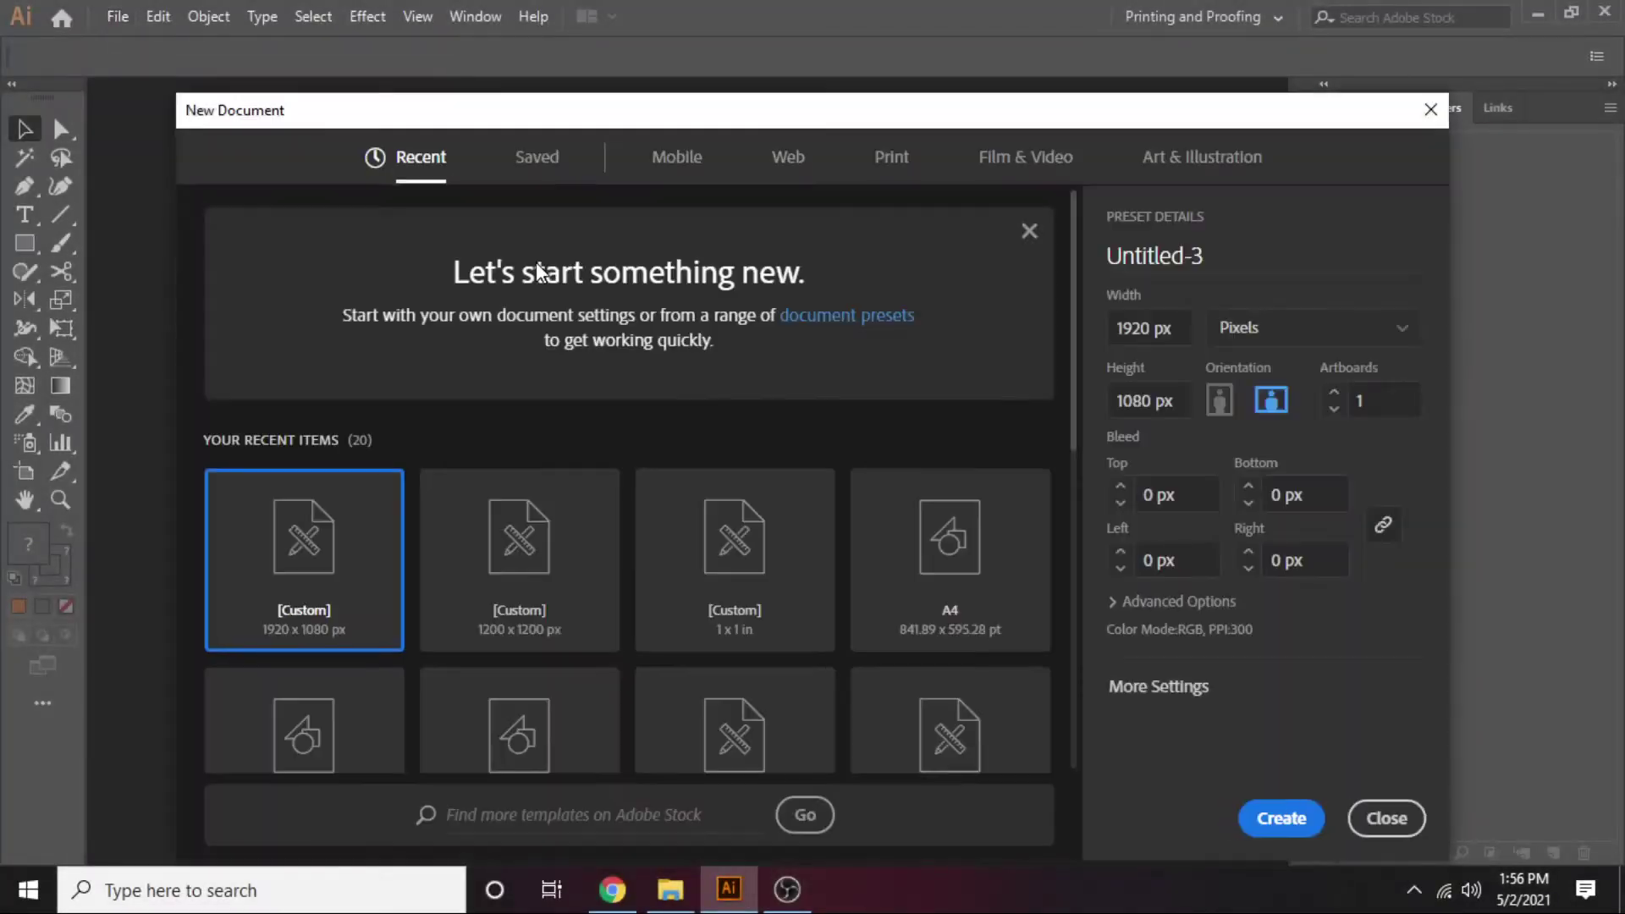
# Step: Create the 1920 × 1080 px document and show the rulers
pyautogui.click(1262, 819)
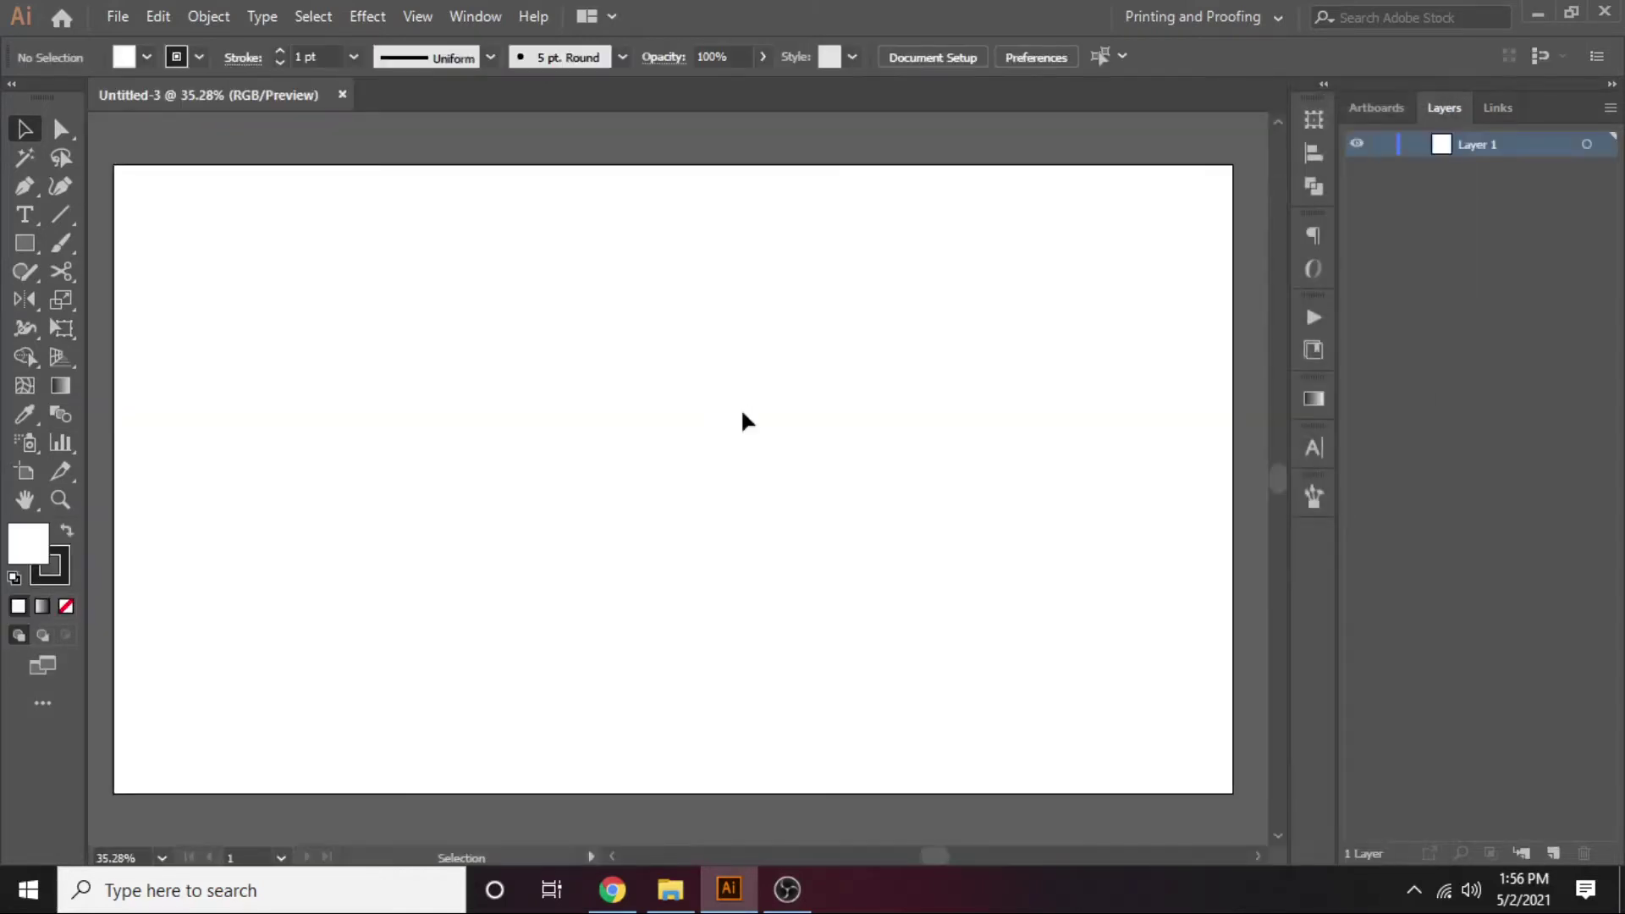
pyautogui.hotkey('ctrl', 'r')
# Step: Choose the Ellipse tool with no stroke and a pure red #ff0000 fill
pyautogui.moveTo(821, 421); pyautogui.dragTo(829, 425)
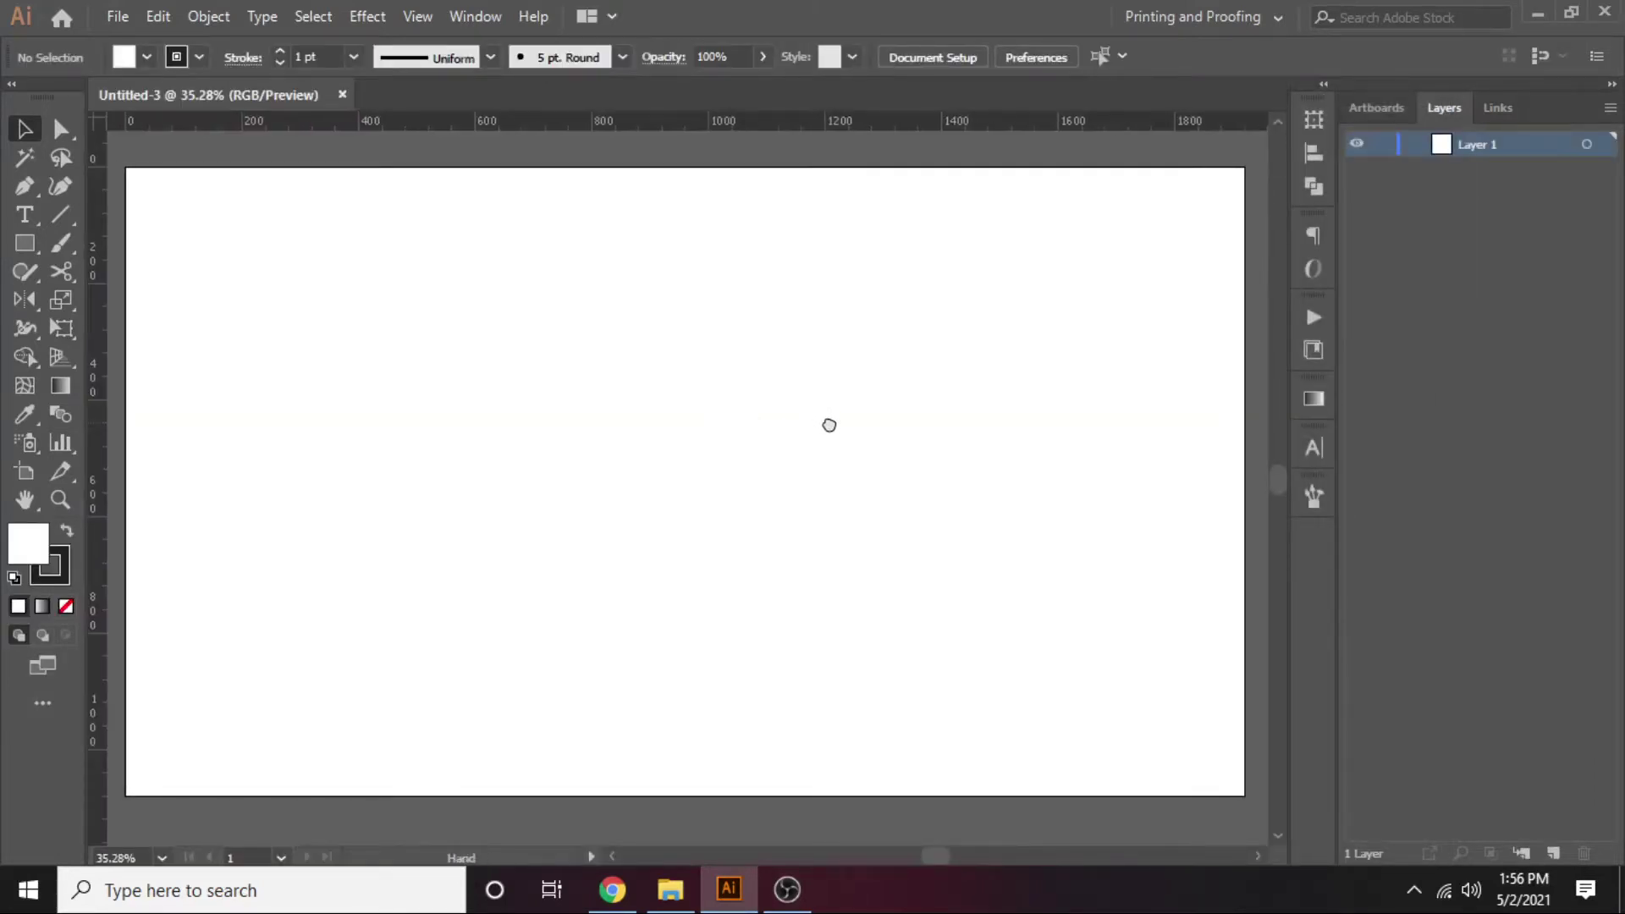
pyautogui.click(27, 245)
pyautogui.click(127, 299)
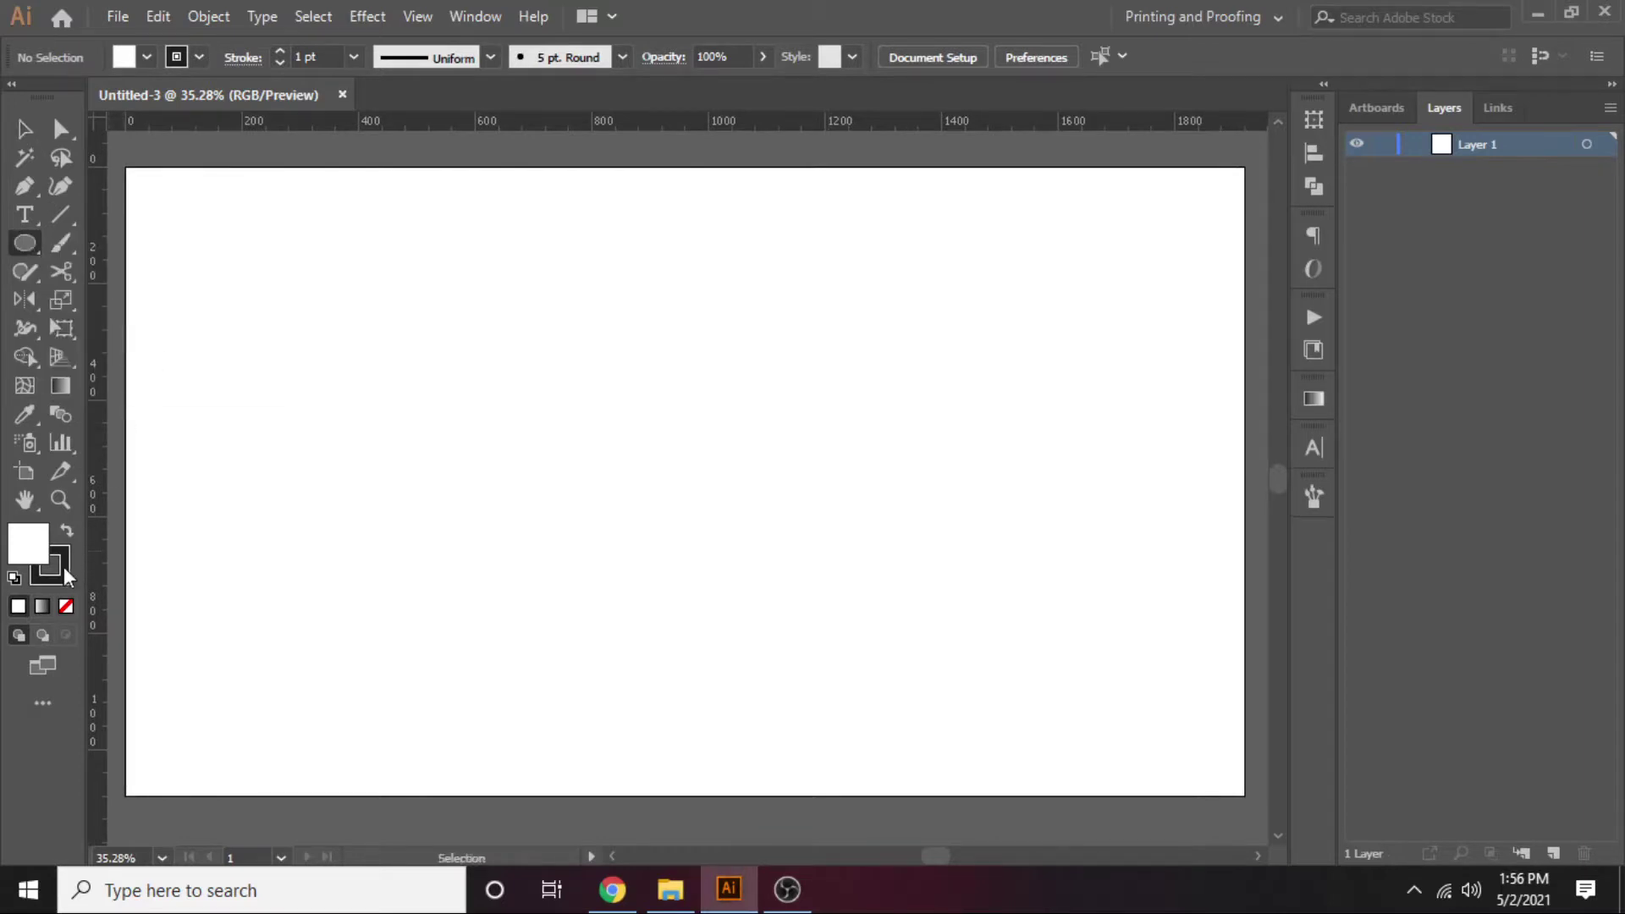
pyautogui.click(52, 569)
pyautogui.click(67, 608)
pyautogui.click(27, 550)
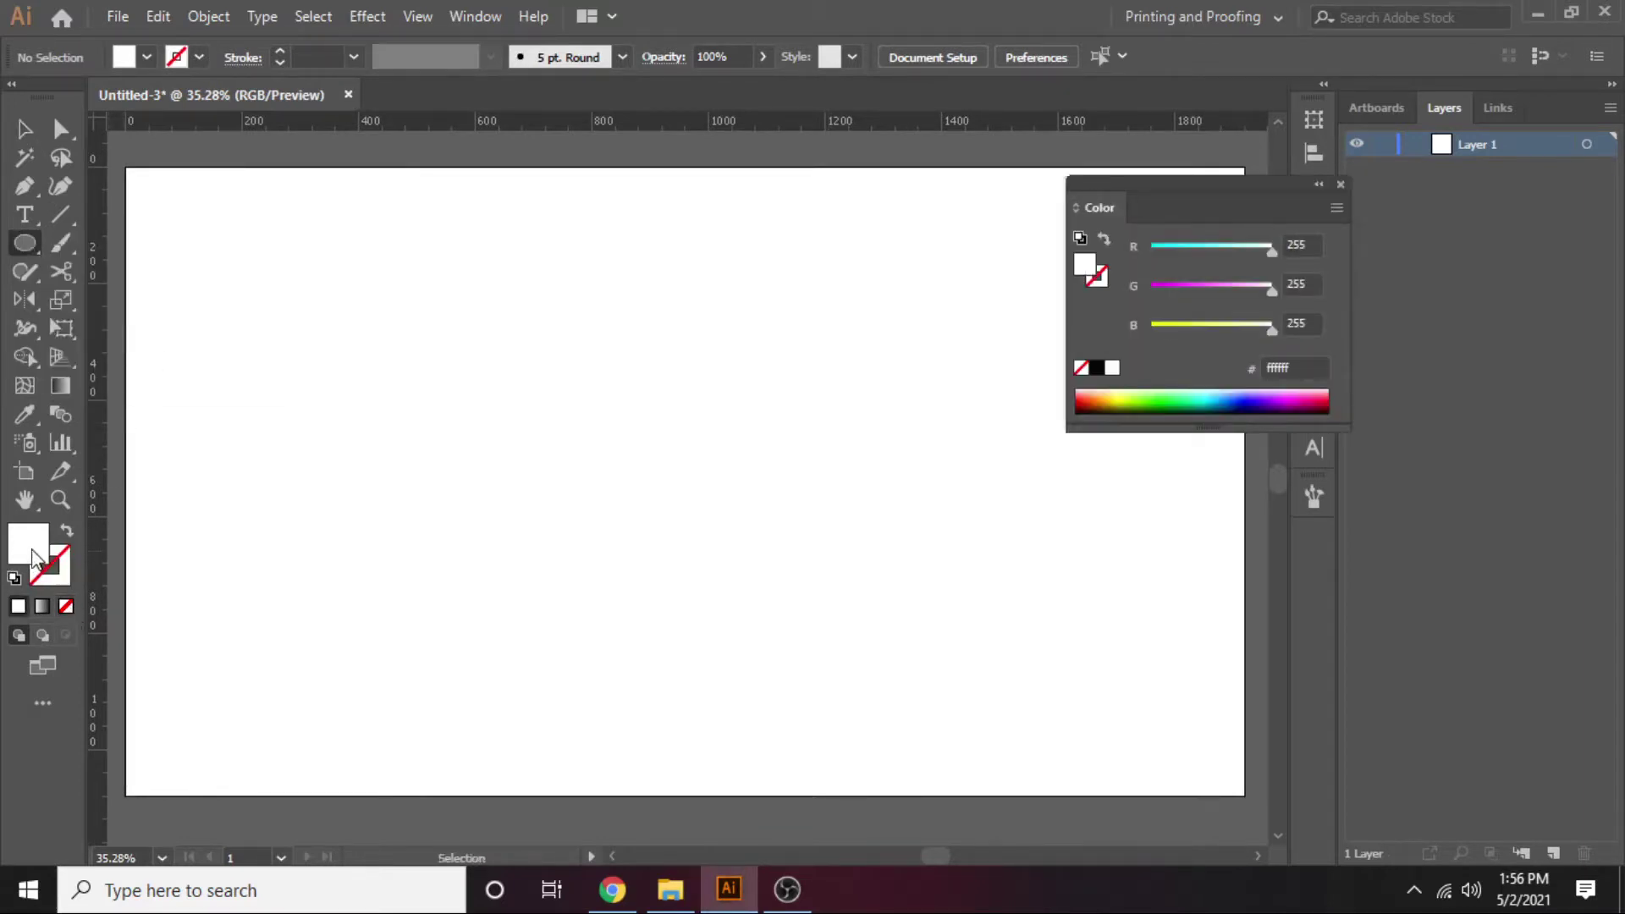
pyautogui.doubleClick(34, 559)
pyautogui.click(1301, 275)
pyautogui.click(1355, 273)
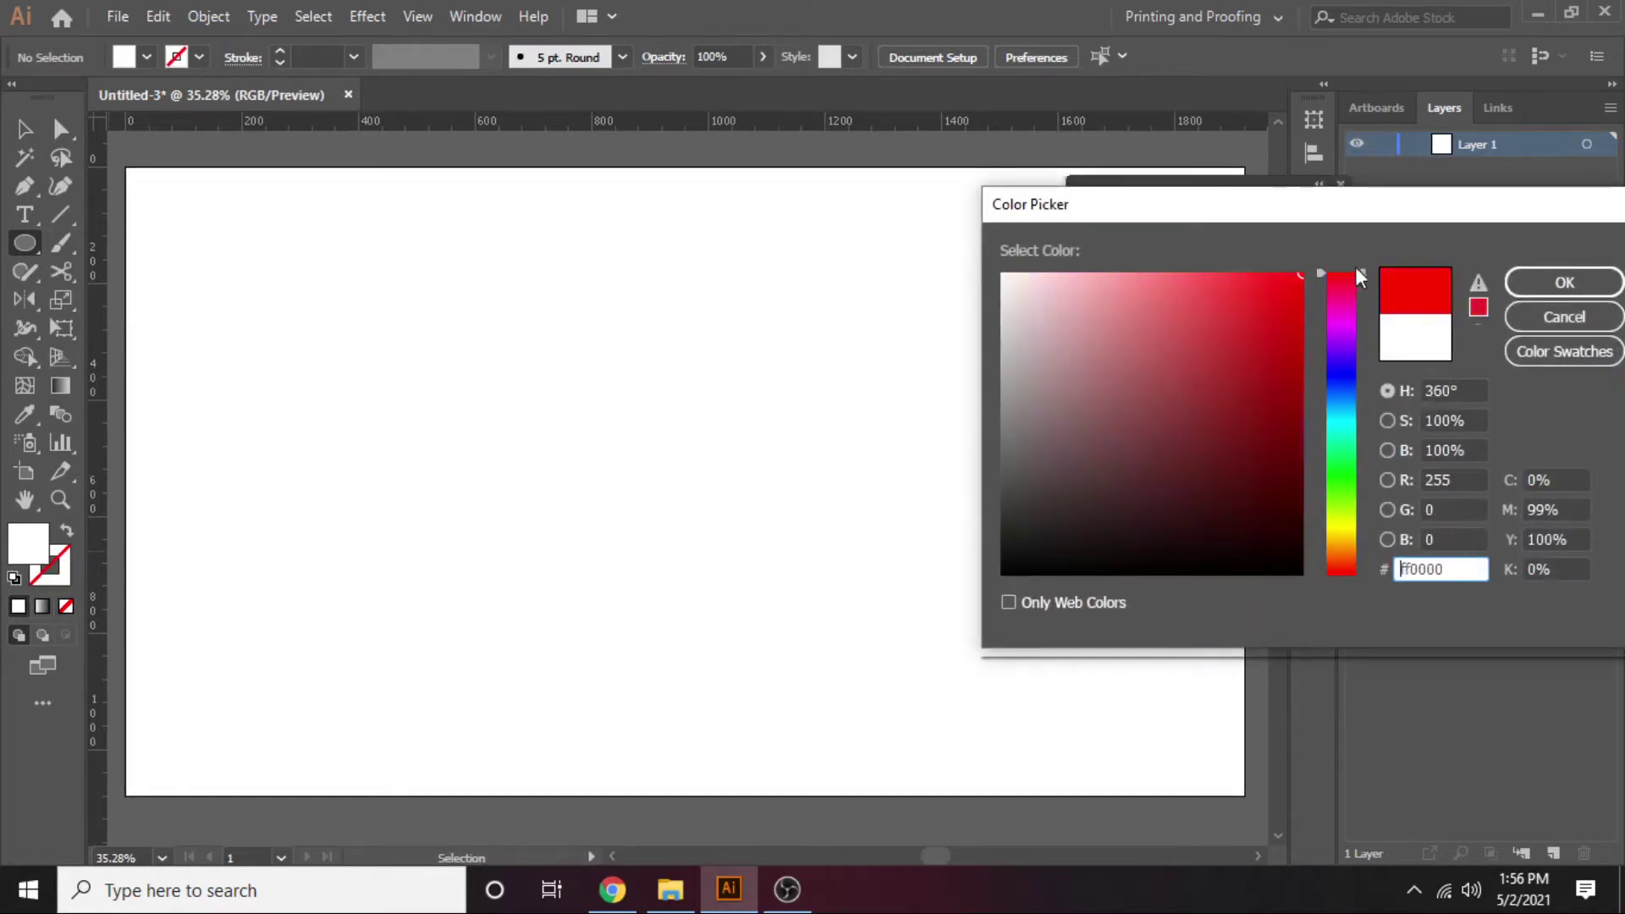
pyautogui.click(1562, 282)
pyautogui.click(1340, 185)
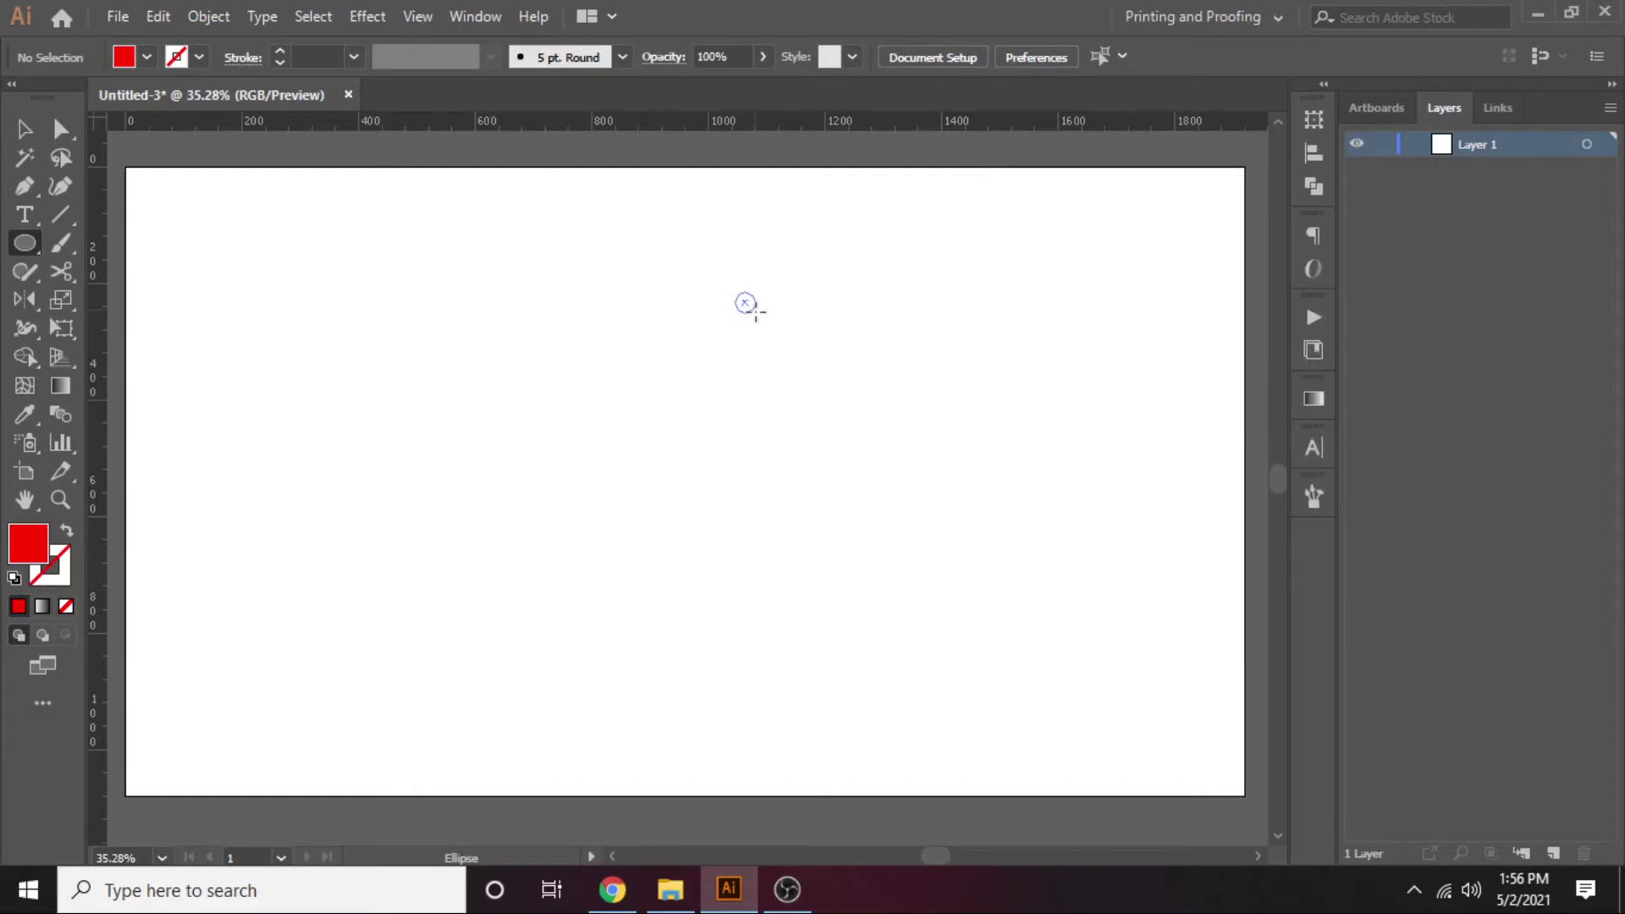
# Step: Draw a small red circle near the top centre of the artboard
pyautogui.moveTo(759, 314); pyautogui.dragTo(673, 362)
pyautogui.press('v')
pyautogui.click(684, 398)
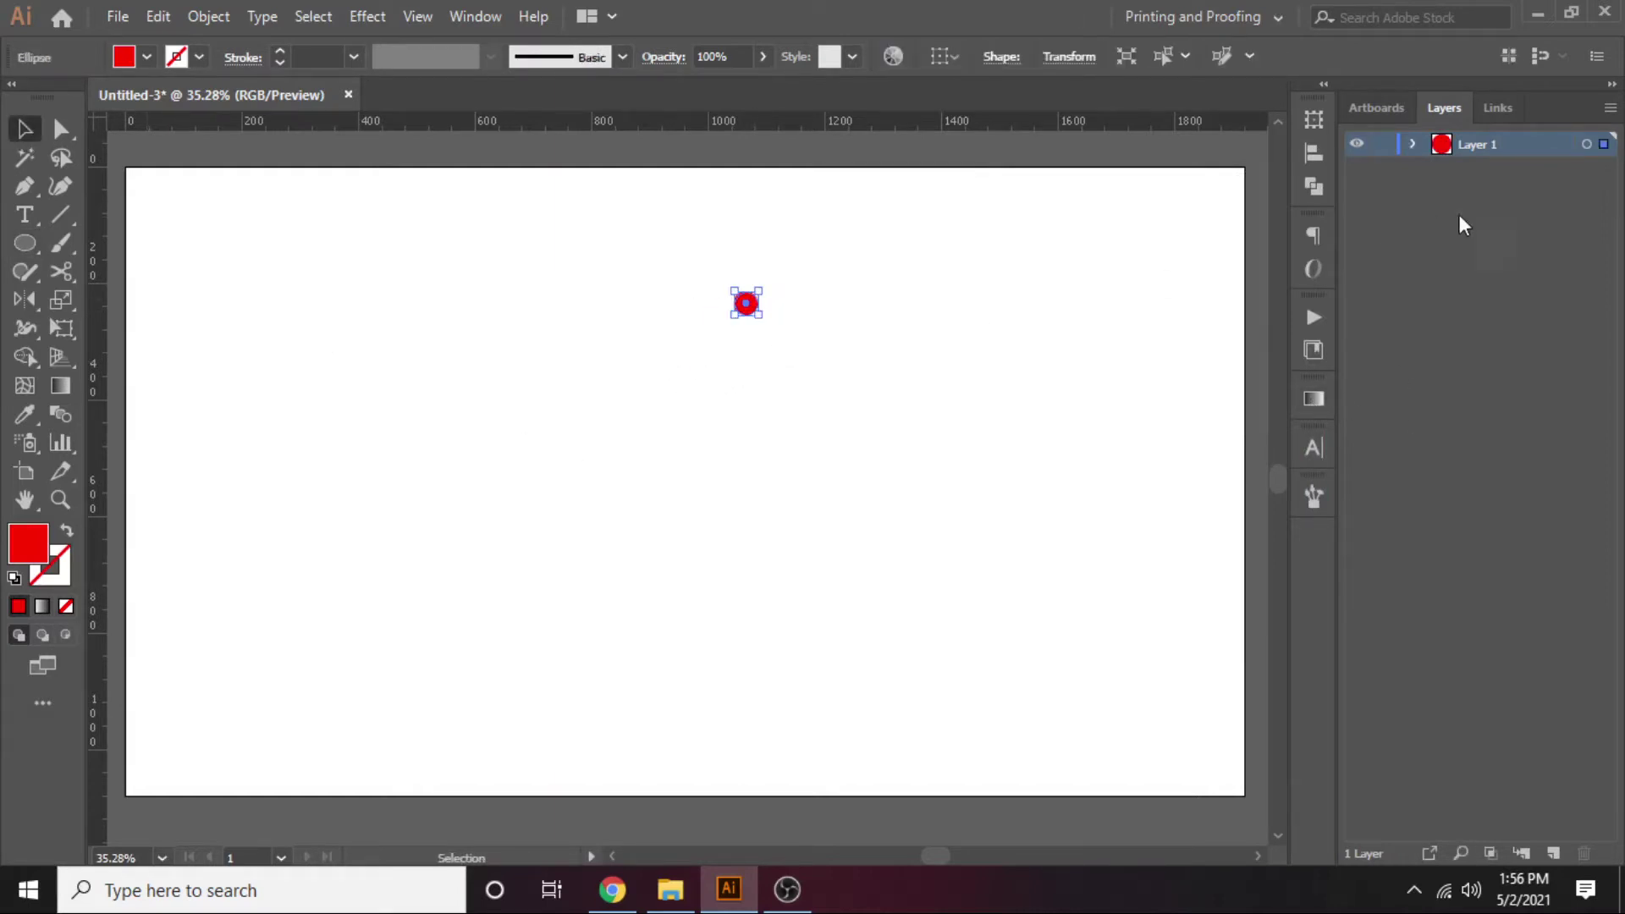
# Step: Duplicate the circle twice in the Layers panel, nudging each copy right with Shift+Right
pyautogui.click(1413, 144)
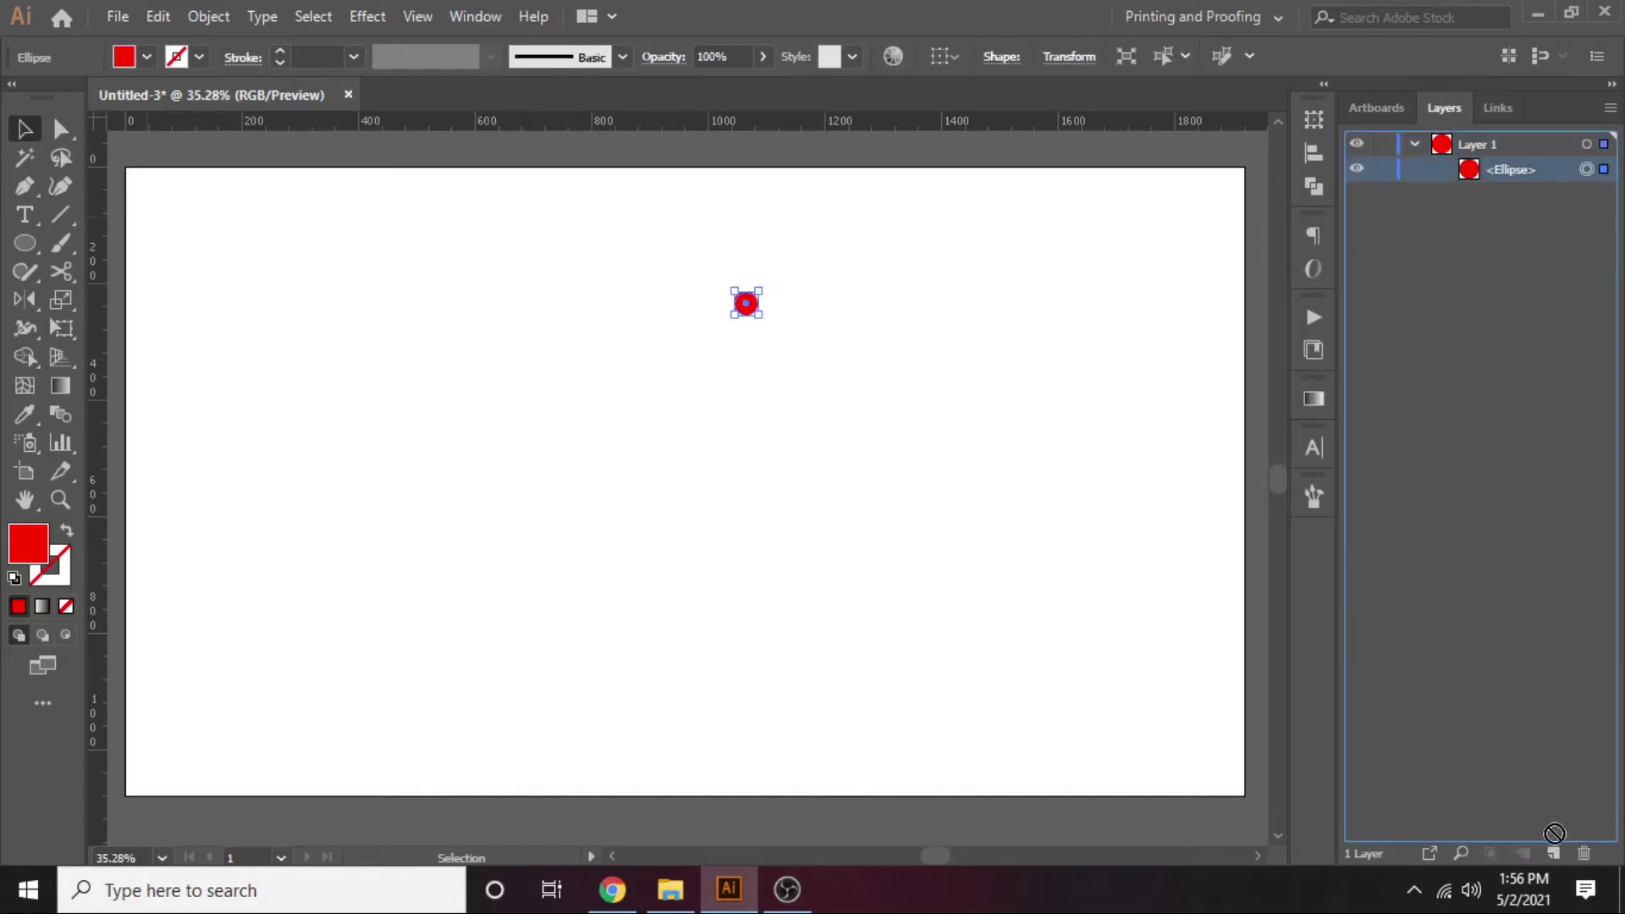
pyautogui.moveTo(1511, 169); pyautogui.dragTo(1556, 853)
pyautogui.hotkey('shift', 'Right')
pyautogui.hotkey('shift', 'Right')
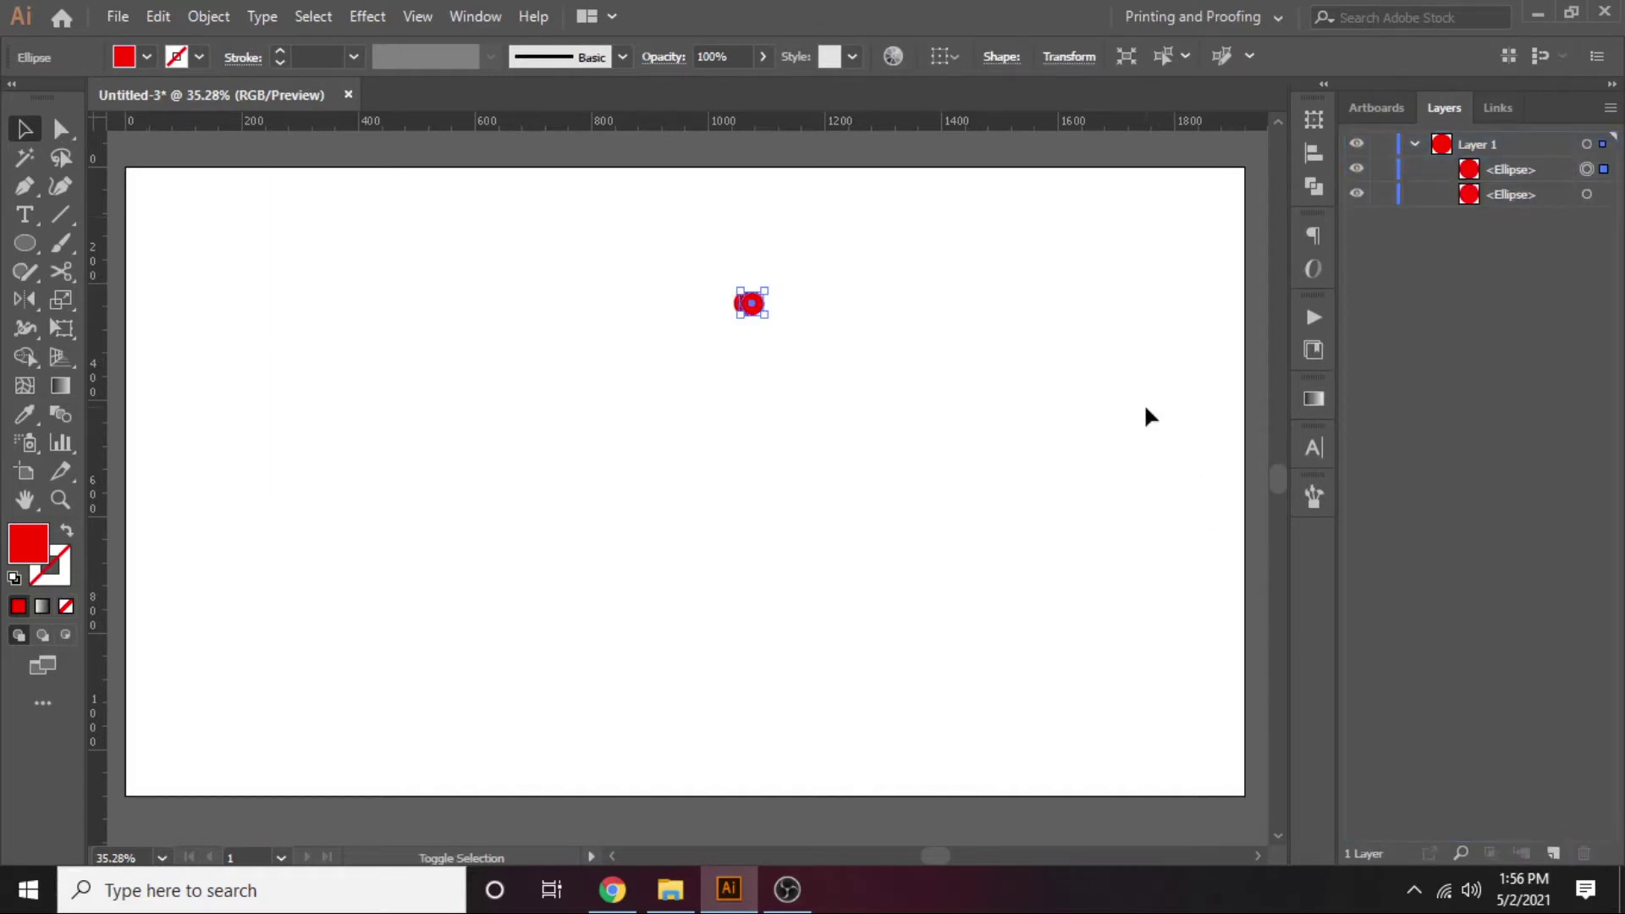
pyautogui.hotkey('shift', 'Right')
pyautogui.hotkey('shift', 'Right')
pyautogui.hotkey('shift', 'Right')
pyautogui.hotkey('shift', 'Right')
pyautogui.hotkey('shift', 'Right')
pyautogui.hotkey('shift', 'Right')
pyautogui.hotkey('shift', 'Right')
pyautogui.hotkey('shift', 'Right')
pyautogui.hotkey('shift', 'Right')
pyautogui.hotkey('shift', 'Right')
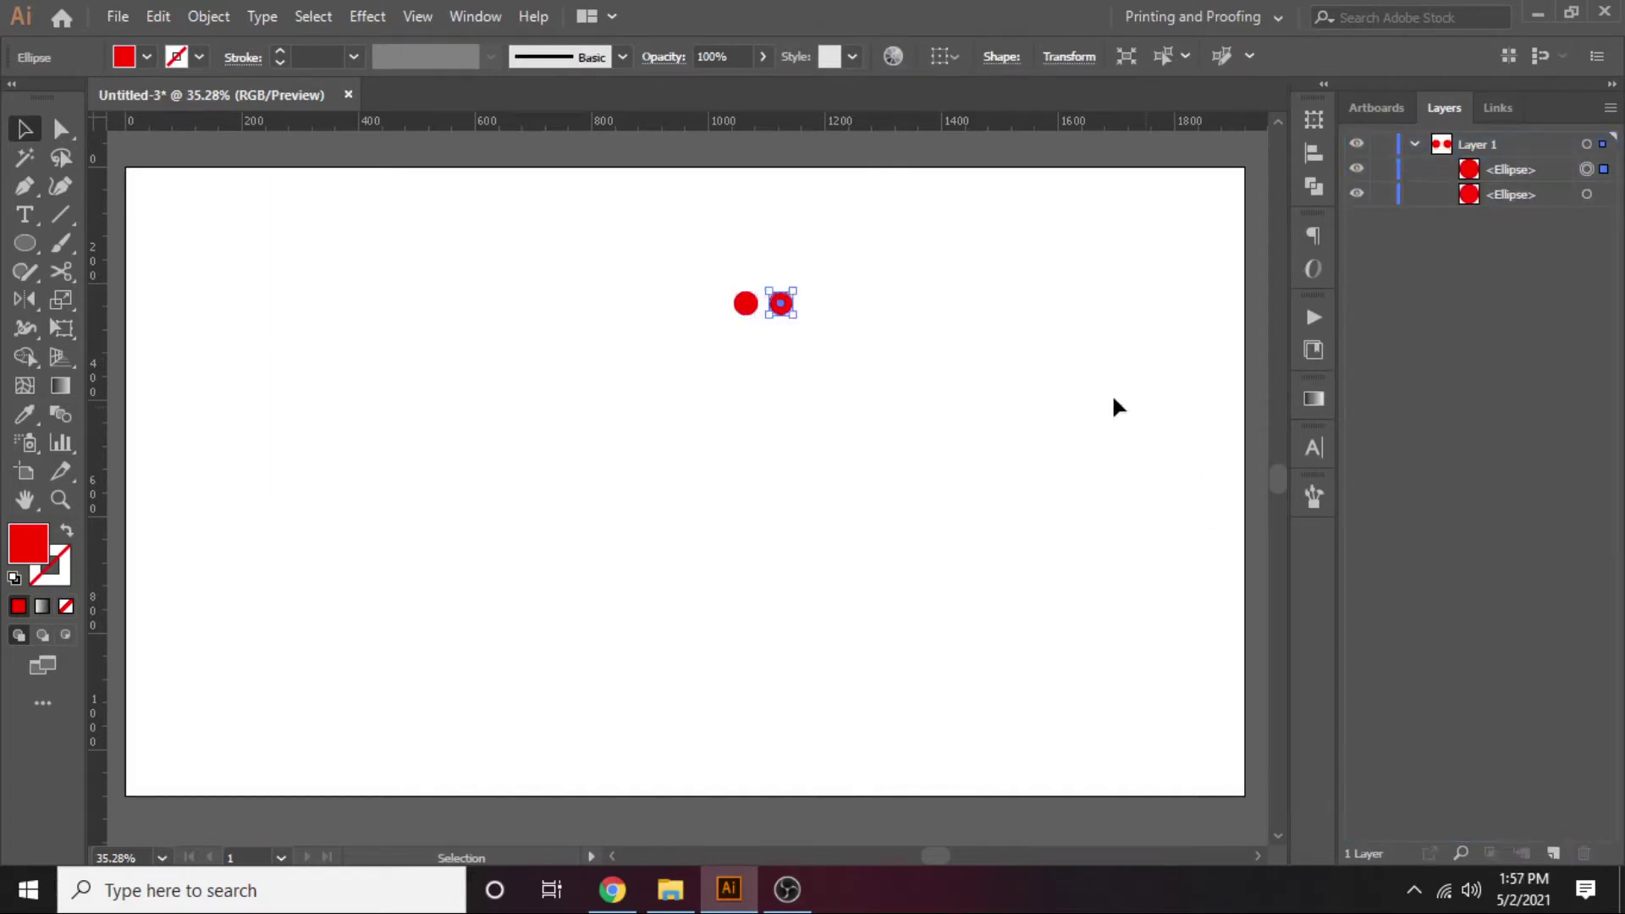
pyautogui.moveTo(1511, 169); pyautogui.dragTo(1556, 849)
pyautogui.hotkey('shift', 'Right')
pyautogui.hotkey('shift', 'Right')
pyautogui.hotkey('shift', 'Right')
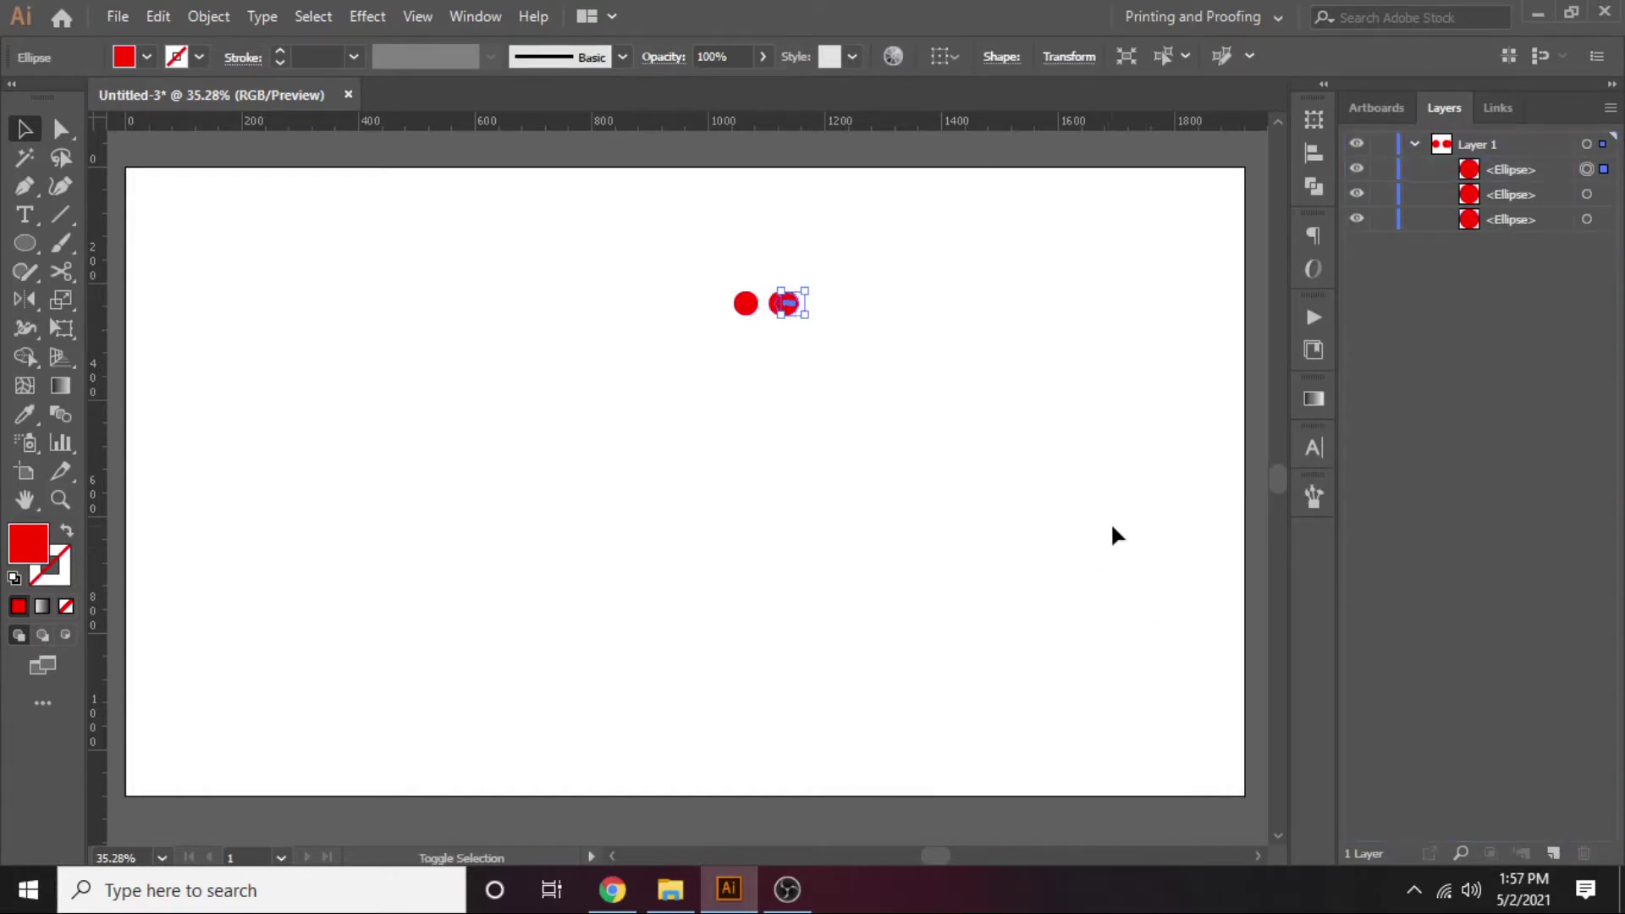
pyautogui.hotkey('shift', 'Right')
pyautogui.hotkey('shift', 'Right')
pyautogui.hotkey('shift', 'Right')
# Step: Add a fourth circle to the right of the row, then select the leftmost circle
pyautogui.hotkey('shift', 'Right')
pyautogui.hotkey('shift', 'Right')
pyautogui.hotkey('shift', 'Right')
pyautogui.hotkey('shift', 'Right')
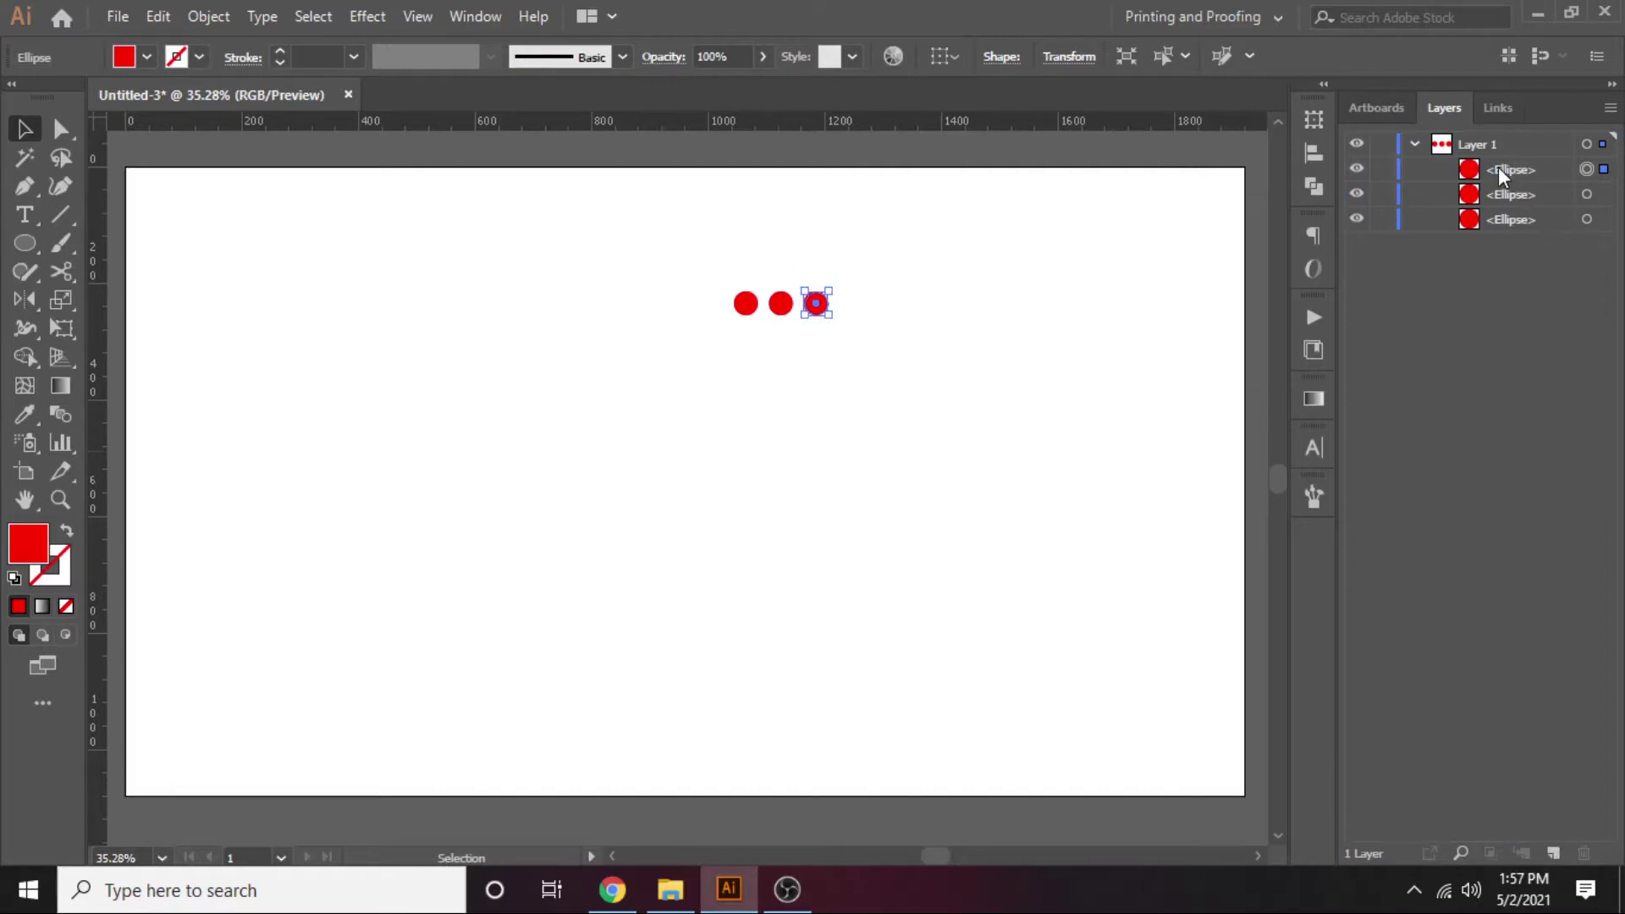
pyautogui.moveTo(1511, 169); pyautogui.dragTo(1556, 852)
pyautogui.hotkey('shift', 'Right')
pyautogui.hotkey('shift', 'Right')
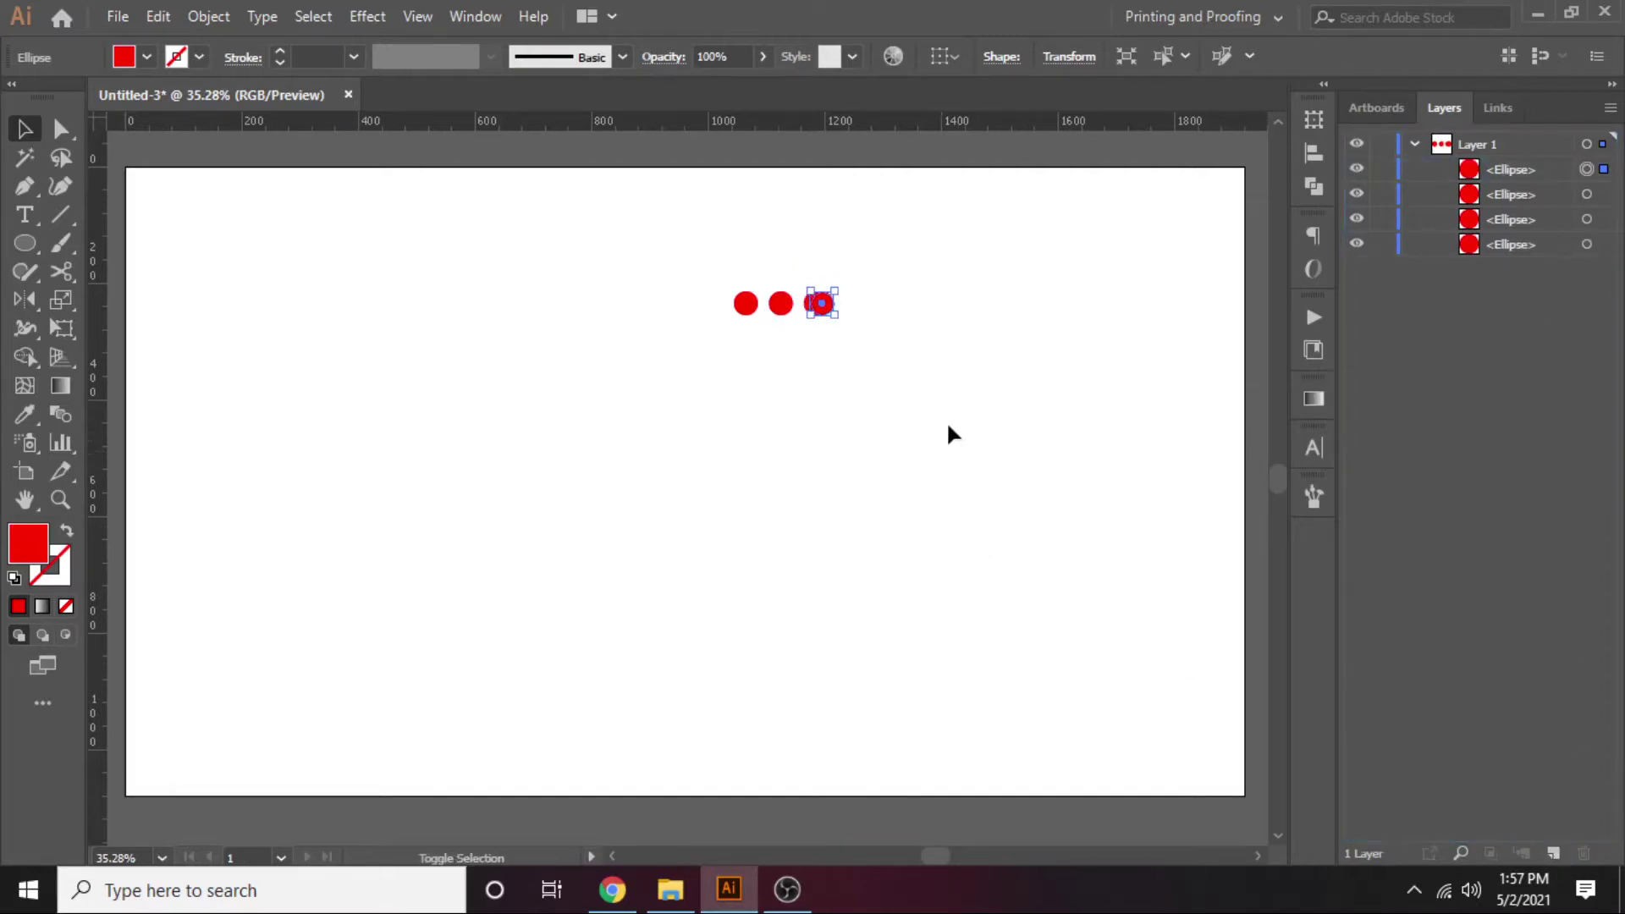
pyautogui.hotkey('shift', 'Right')
pyautogui.hotkey('shift', 'Right')
pyautogui.hotkey('shift', 'Right')
pyautogui.hotkey('shift', 'Right')
pyautogui.hotkey('shift', 'Right')
pyautogui.hotkey('shift', 'Right')
pyautogui.hotkey('shift', 'Right')
pyautogui.hotkey('shift', 'Right')
pyautogui.moveTo(946, 285); pyautogui.dragTo(780, 367)
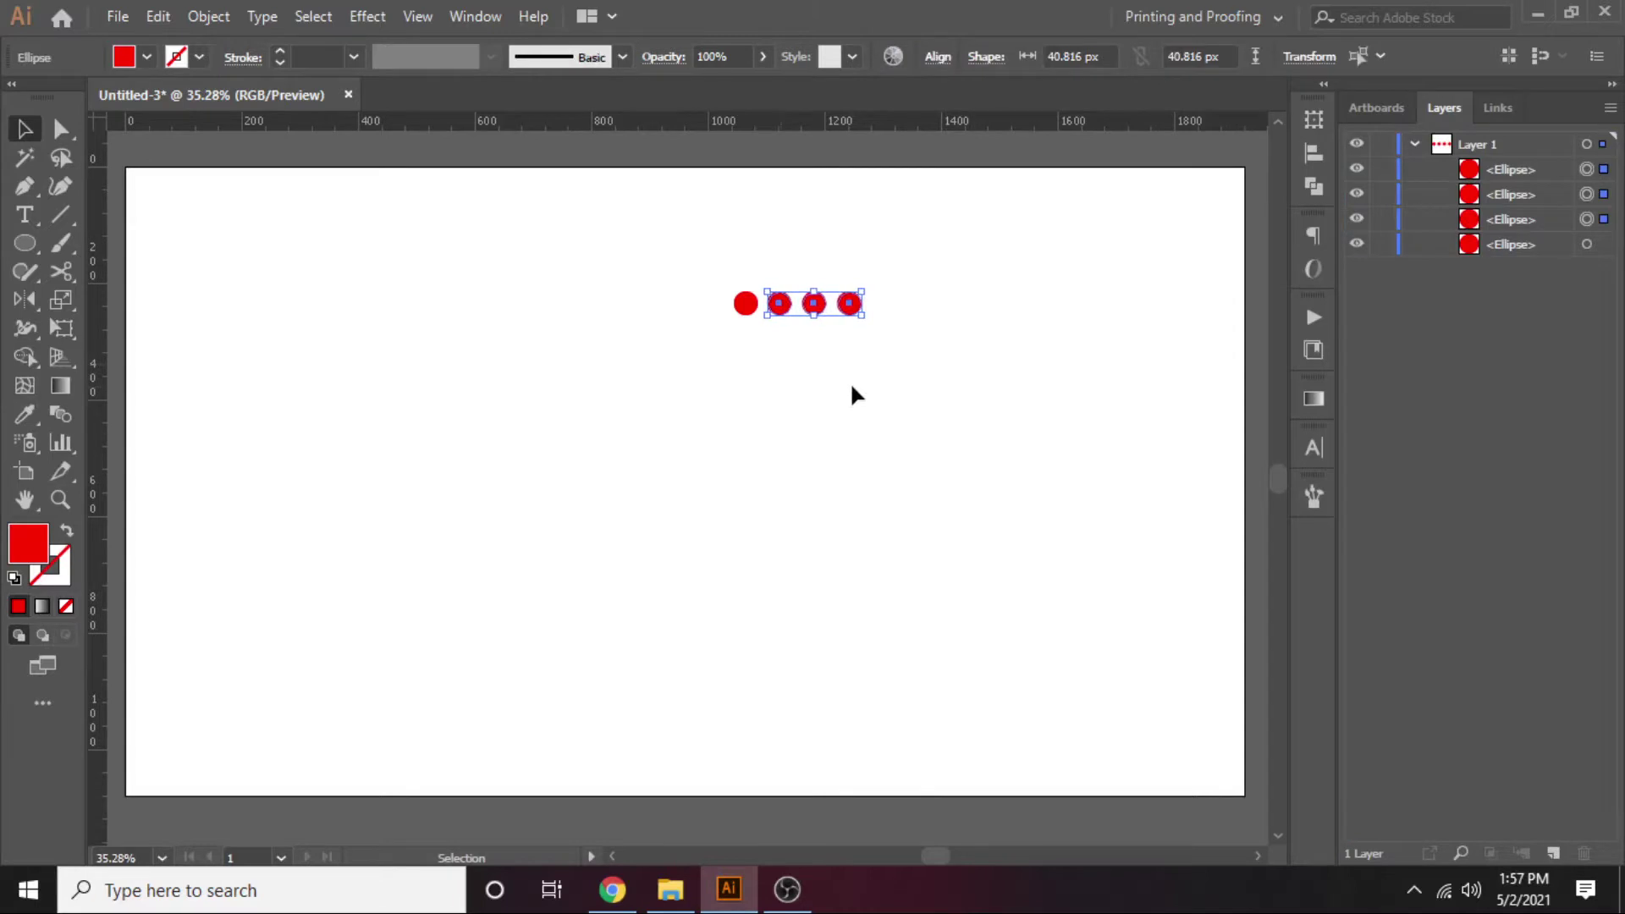
pyautogui.moveTo(889, 284); pyautogui.dragTo(881, 378)
pyautogui.moveTo(897, 253); pyautogui.dragTo(855, 348)
pyautogui.click(751, 315)
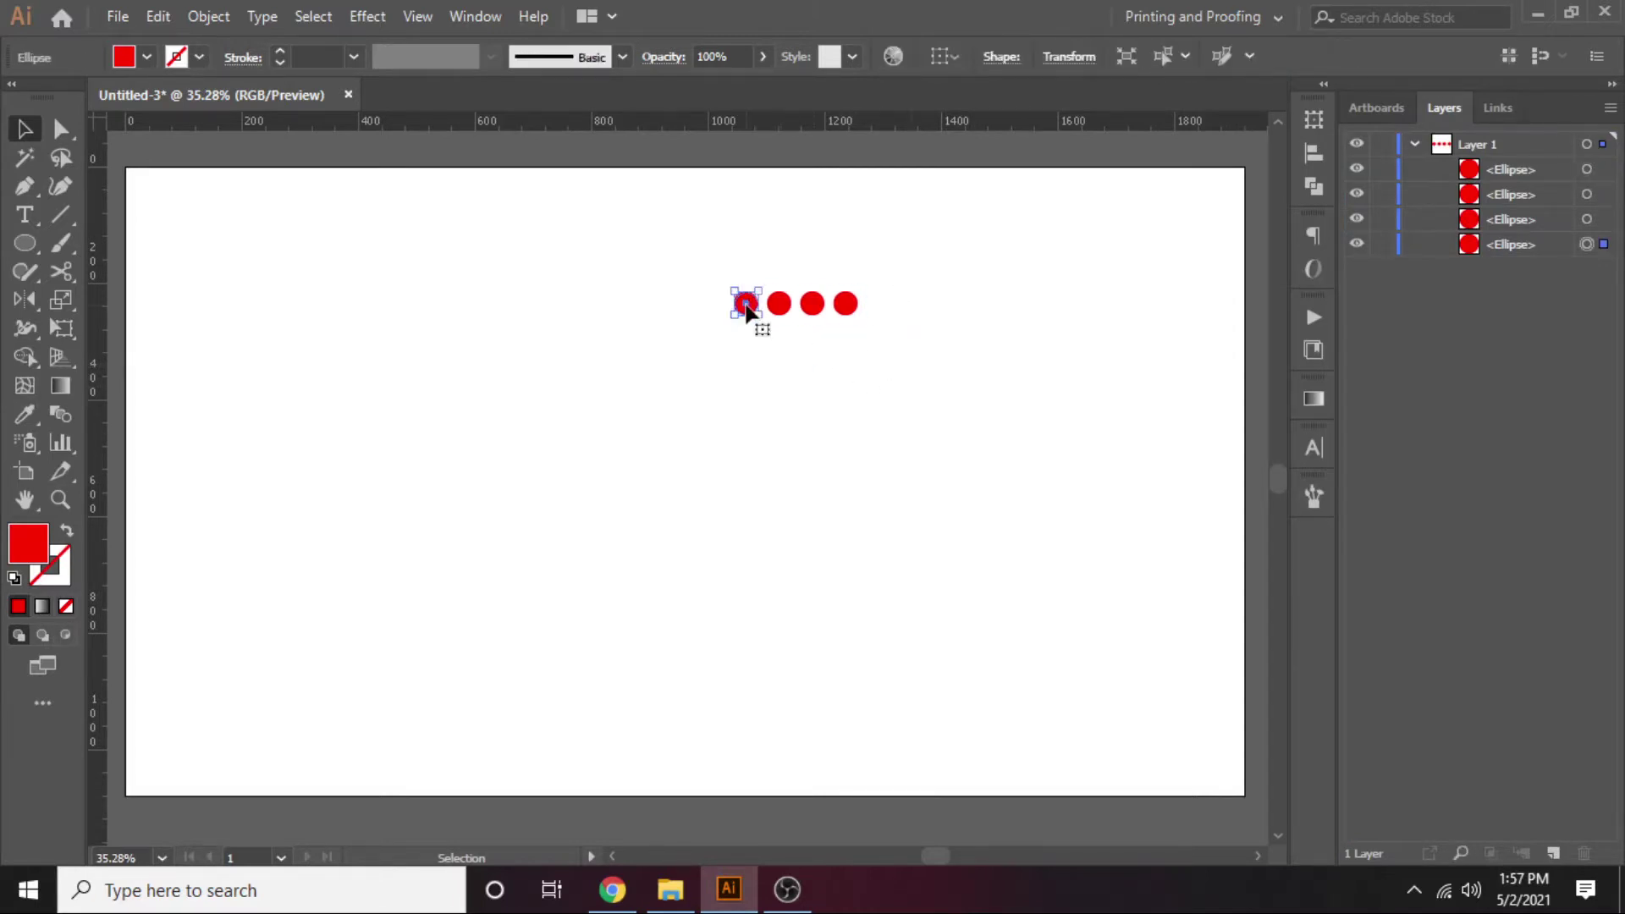
# Step: Apply a Transform effect with 90% horizontal and vertical scale, with preview on
pyautogui.click(367, 16)
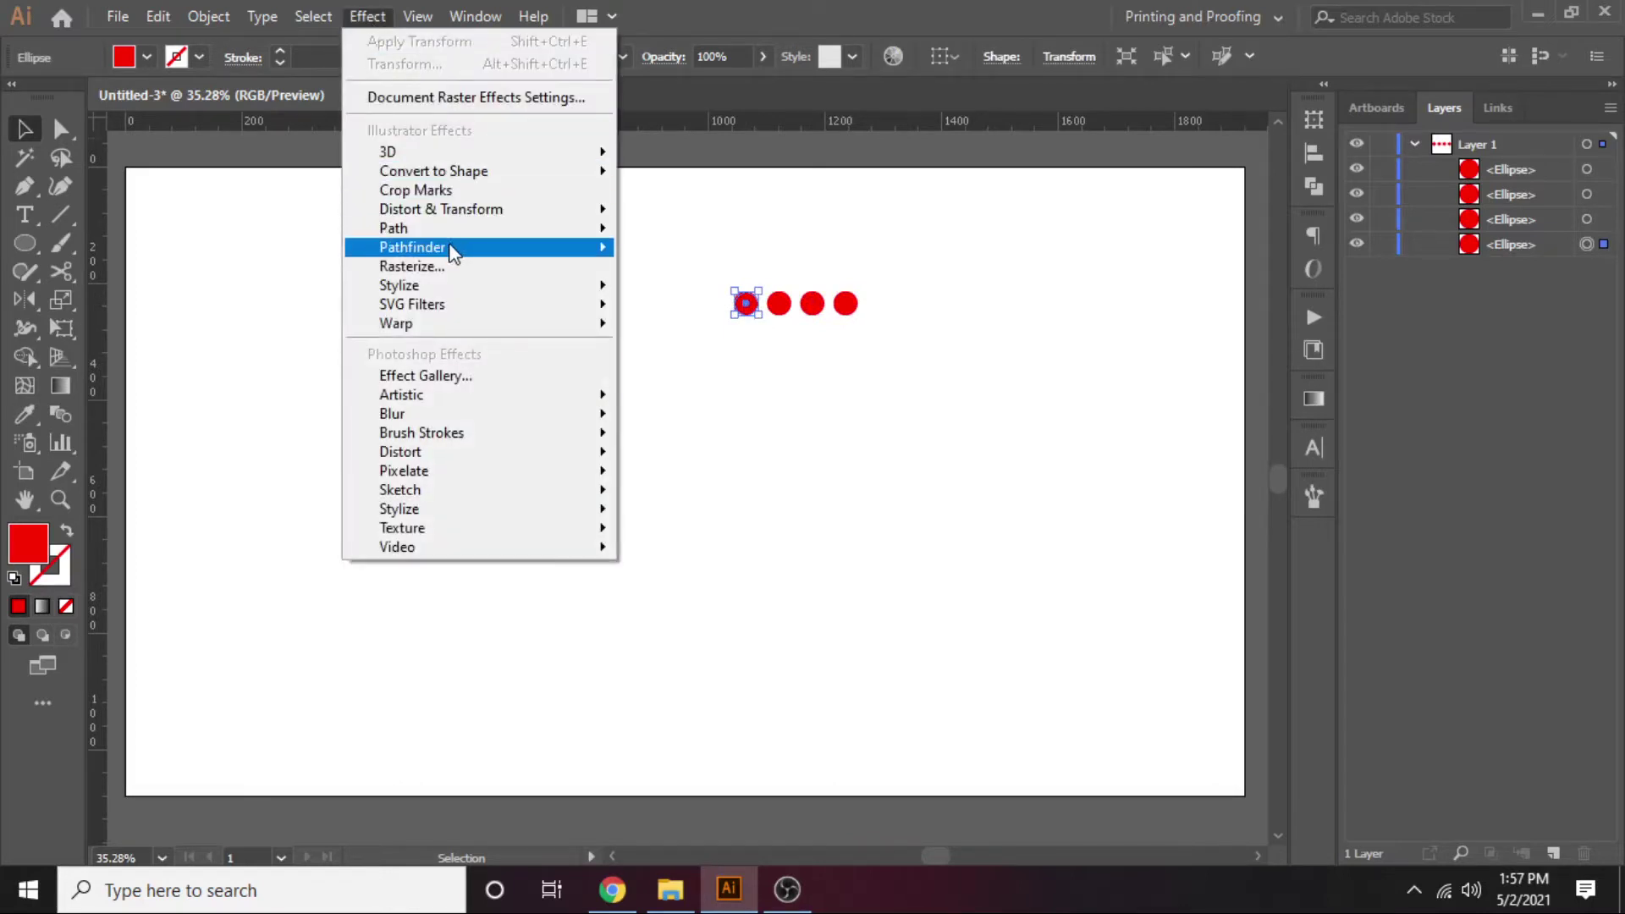
pyautogui.click(694, 295)
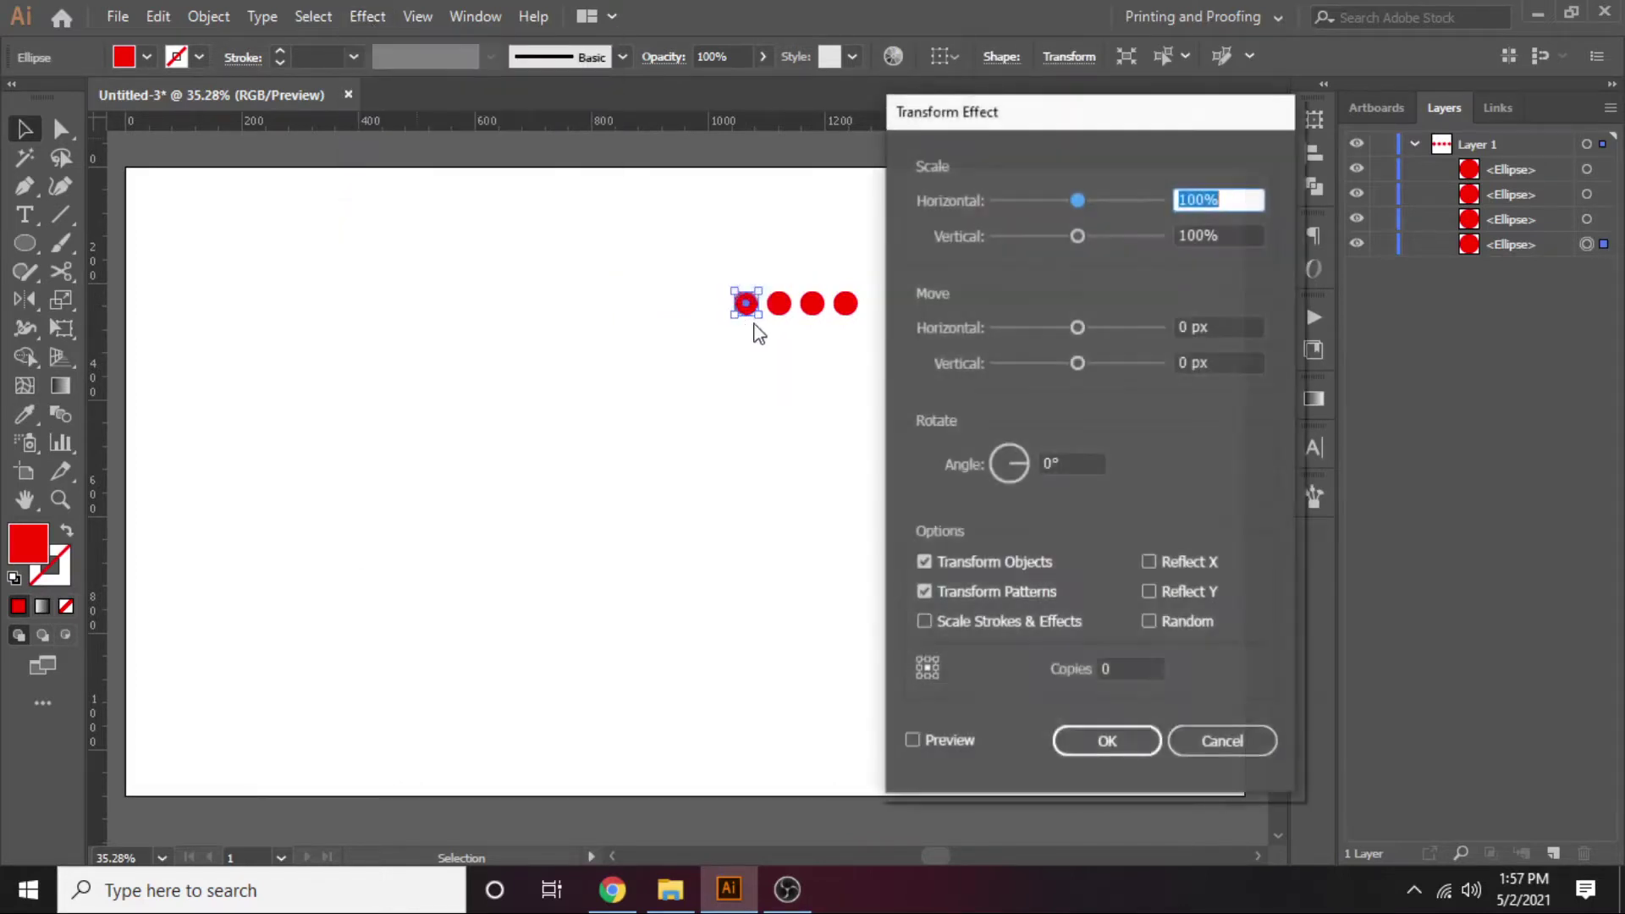
pyautogui.moveTo(1111, 119); pyautogui.dragTo(1153, 142)
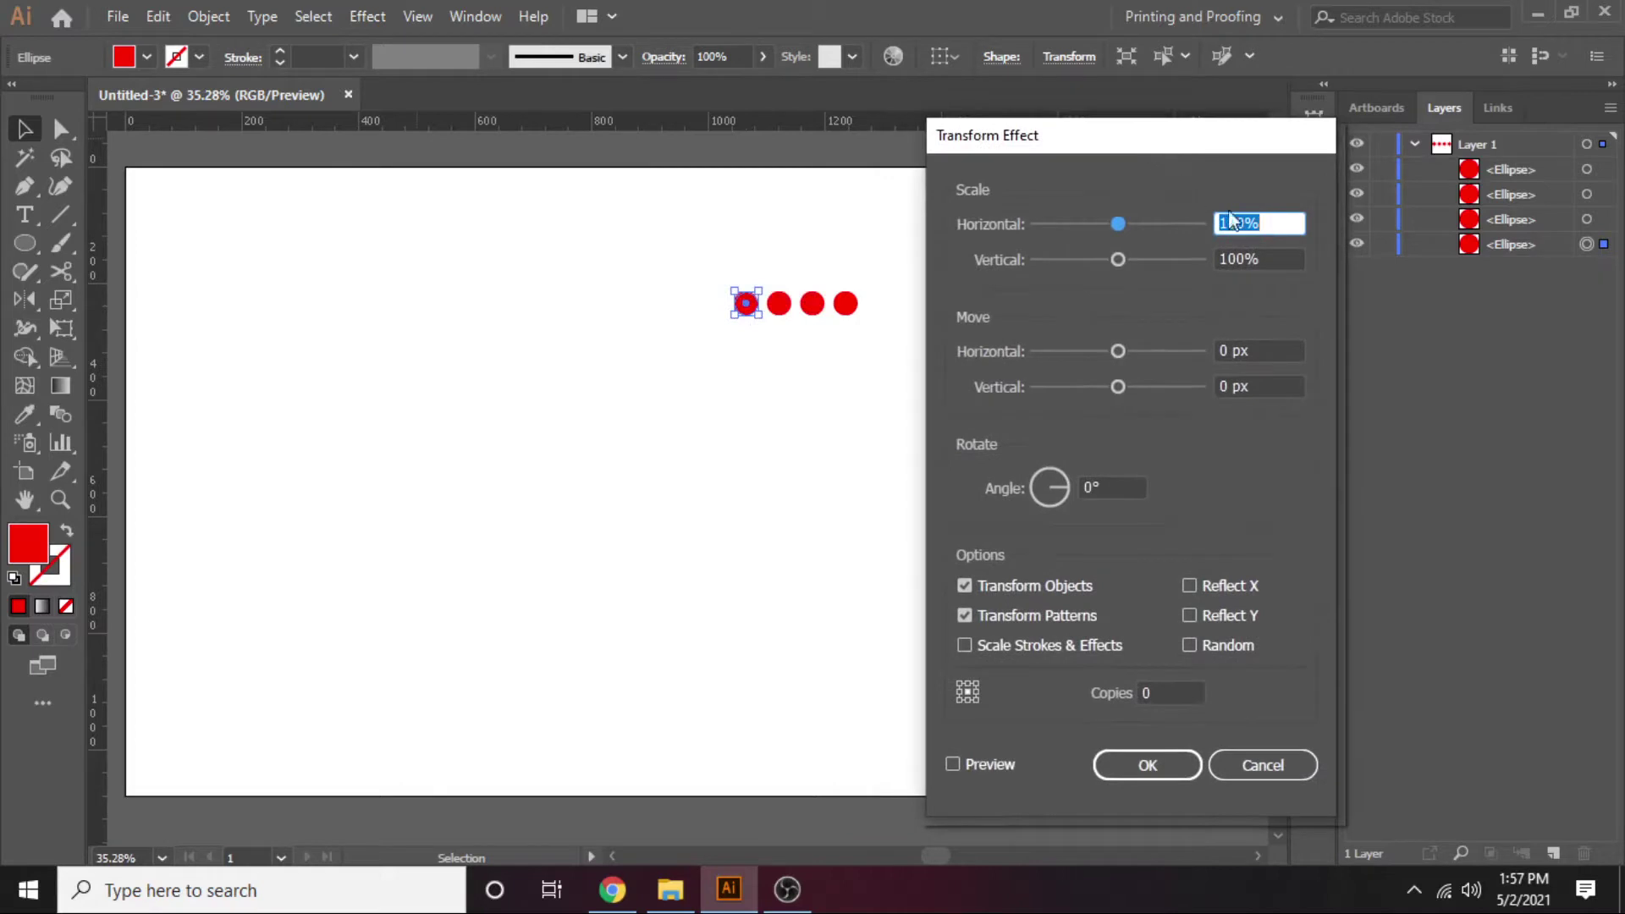
pyautogui.write('90')
pyautogui.click(997, 766)
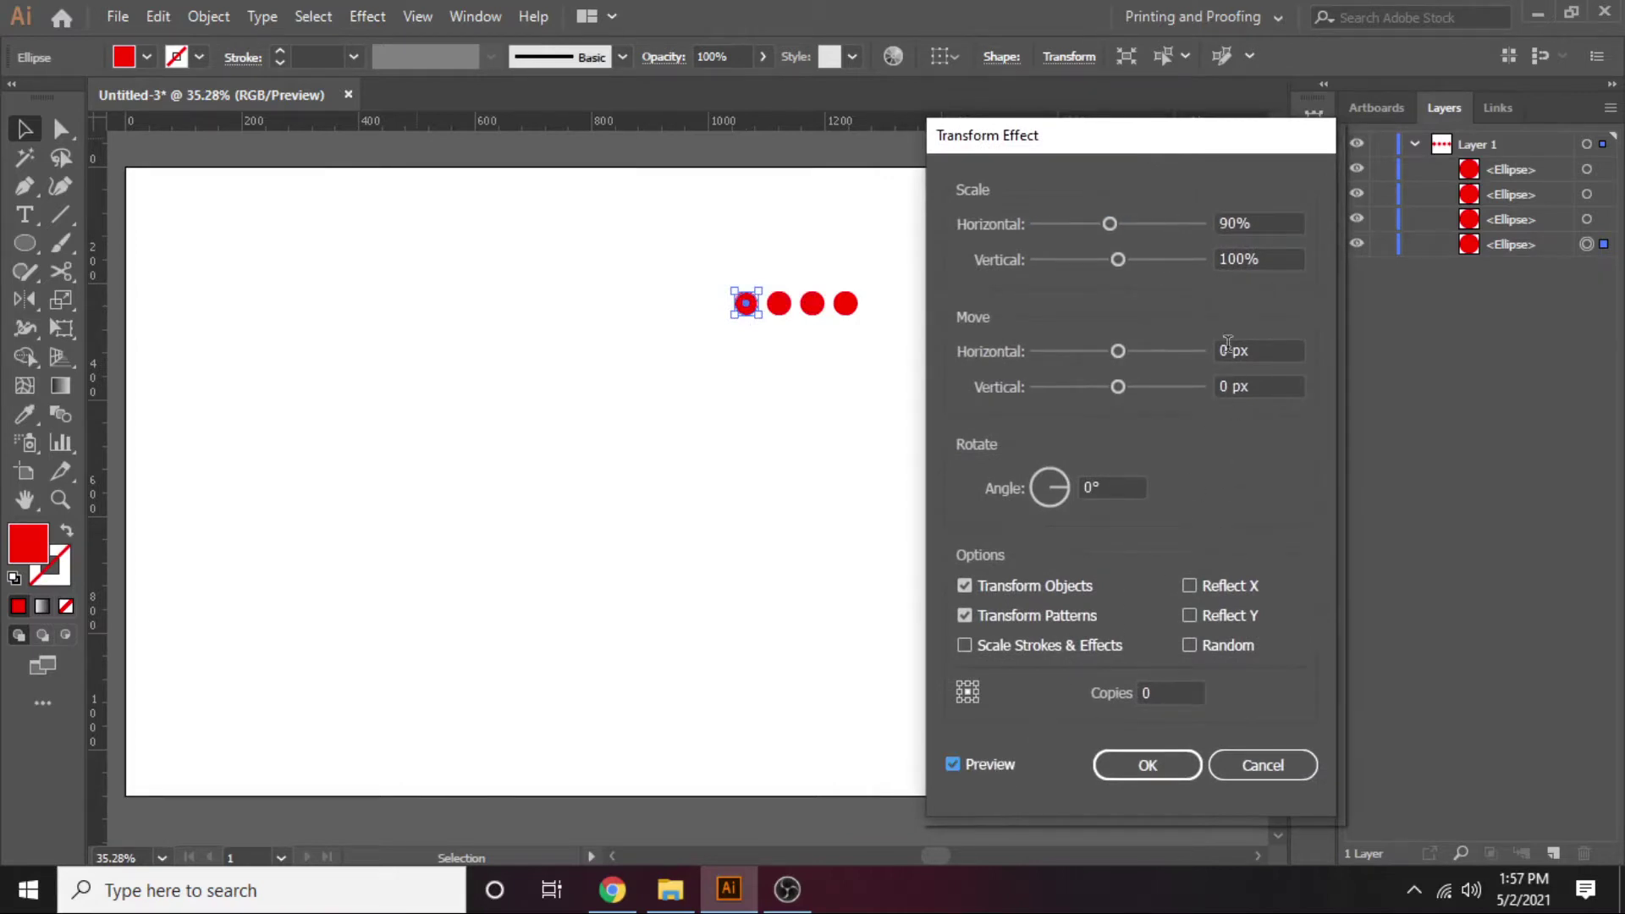
pyautogui.click(1279, 256)
pyautogui.write('90')
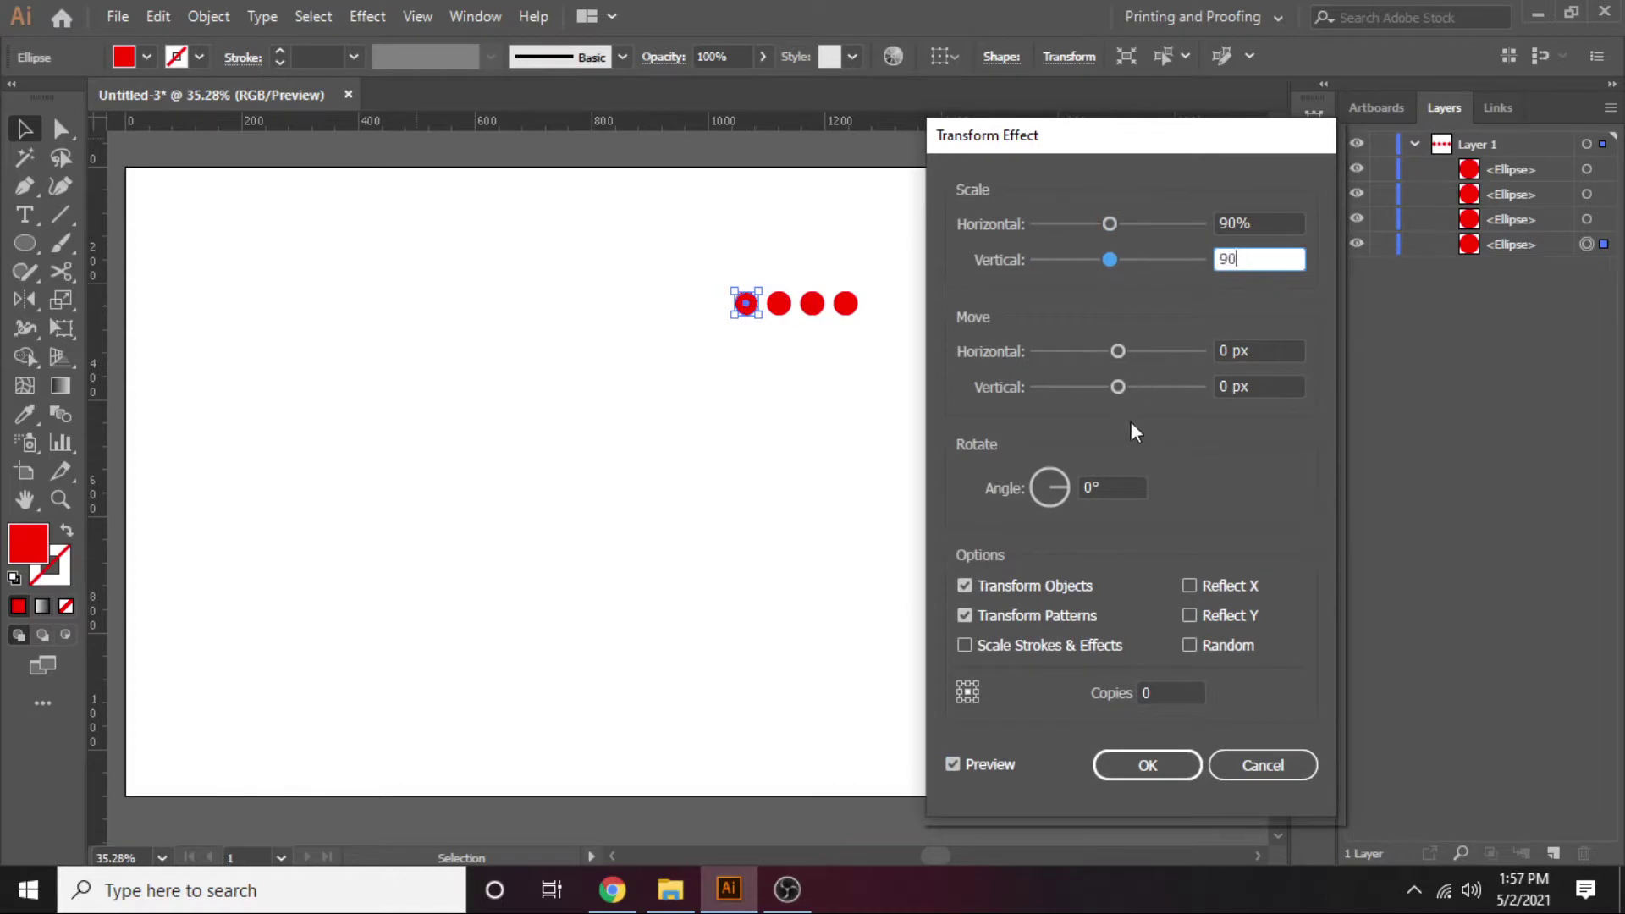
# Step: Give the Transform effect 35 copies and a -50 px horizontal move
pyautogui.click(1275, 353)
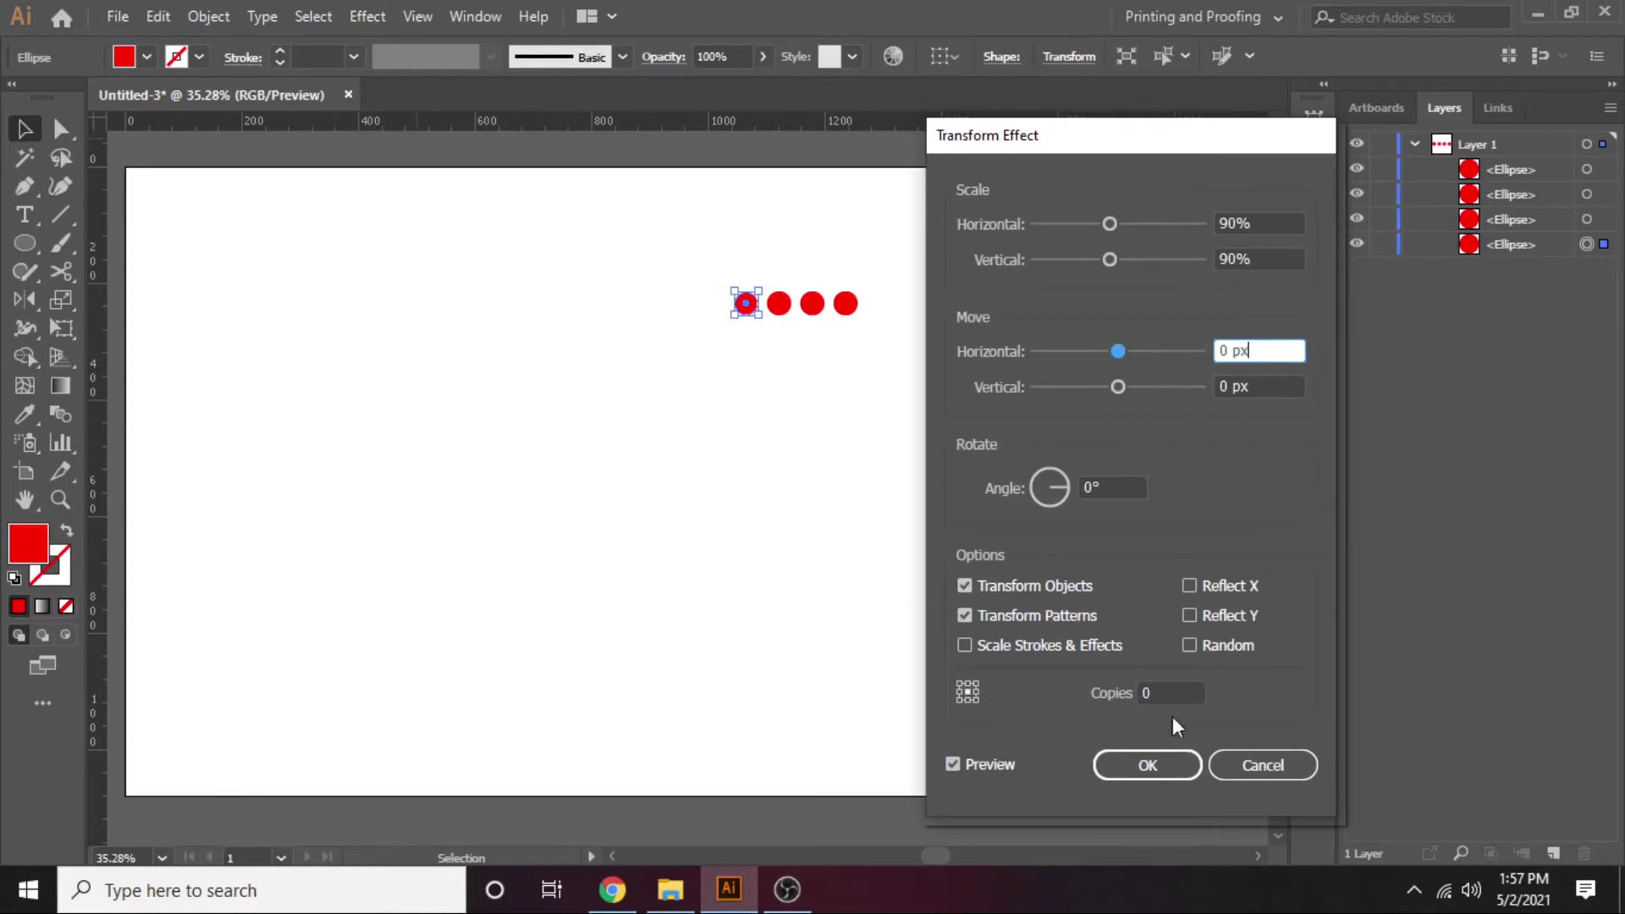
pyautogui.click(1181, 694)
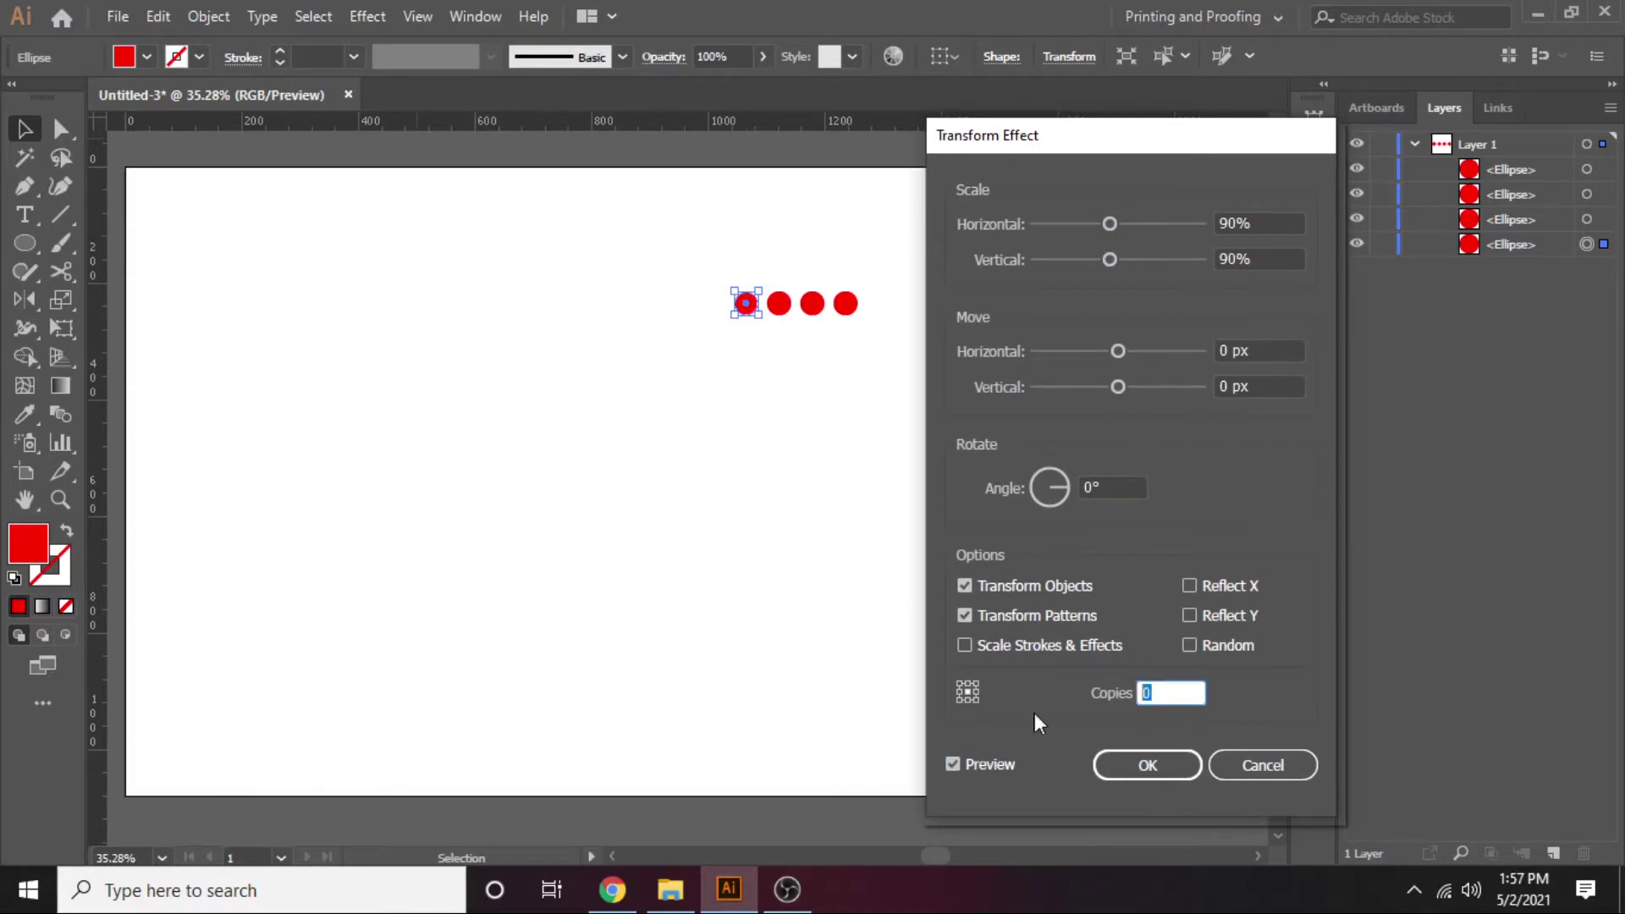
pyautogui.write('35')
pyautogui.click(985, 764)
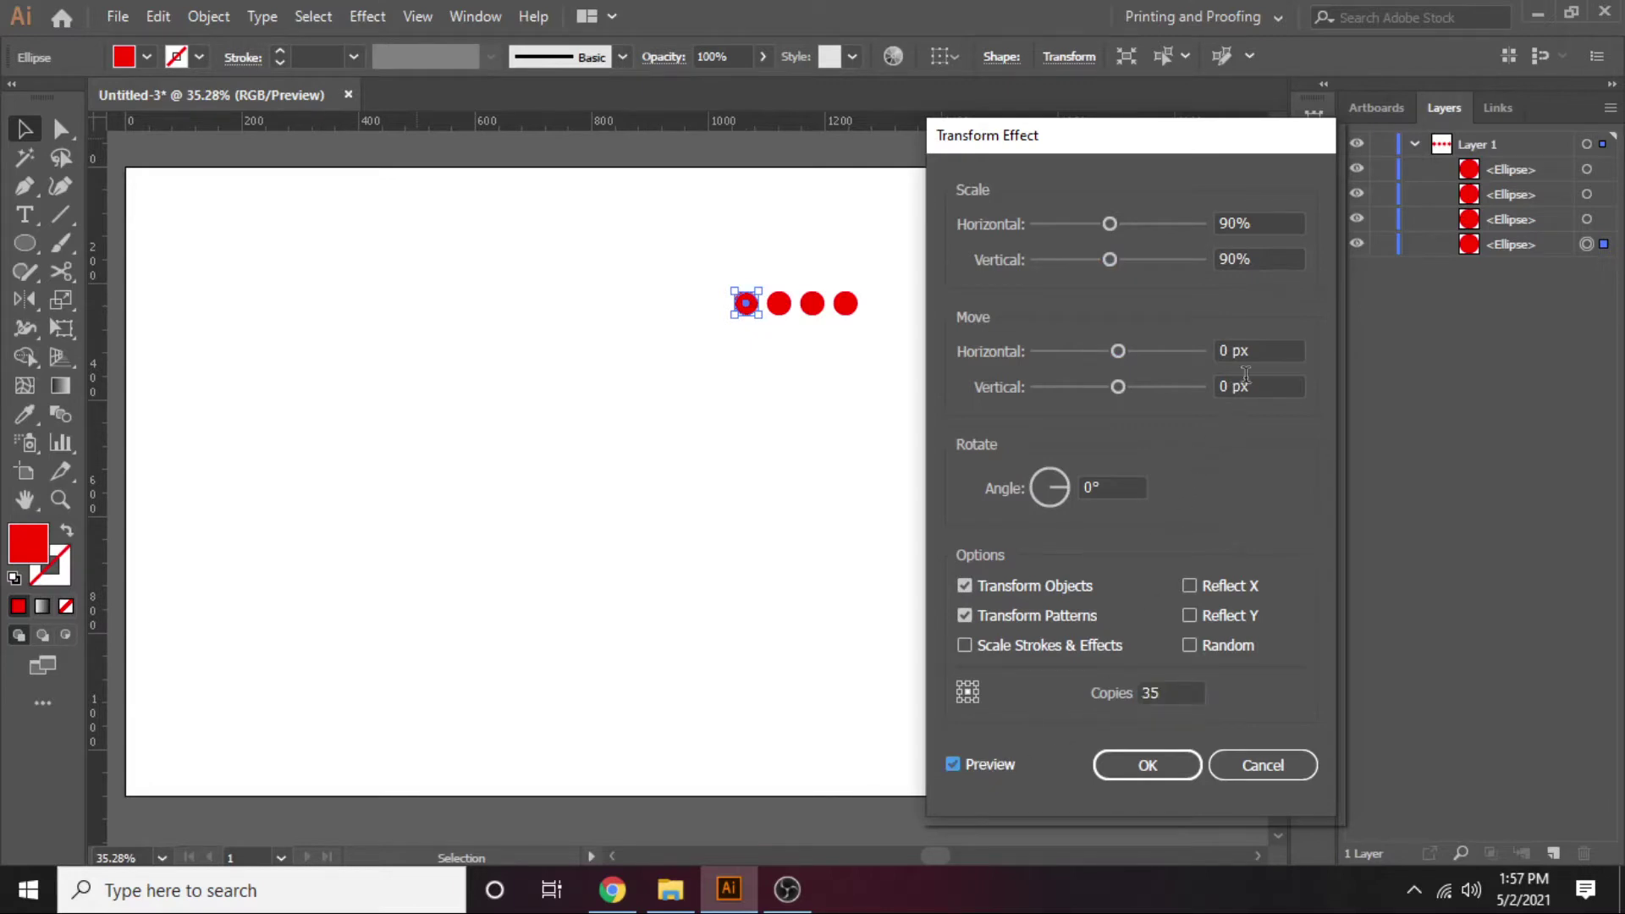
pyautogui.moveTo(1261, 347); pyautogui.dragTo(1059, 353)
pyautogui.write('-')
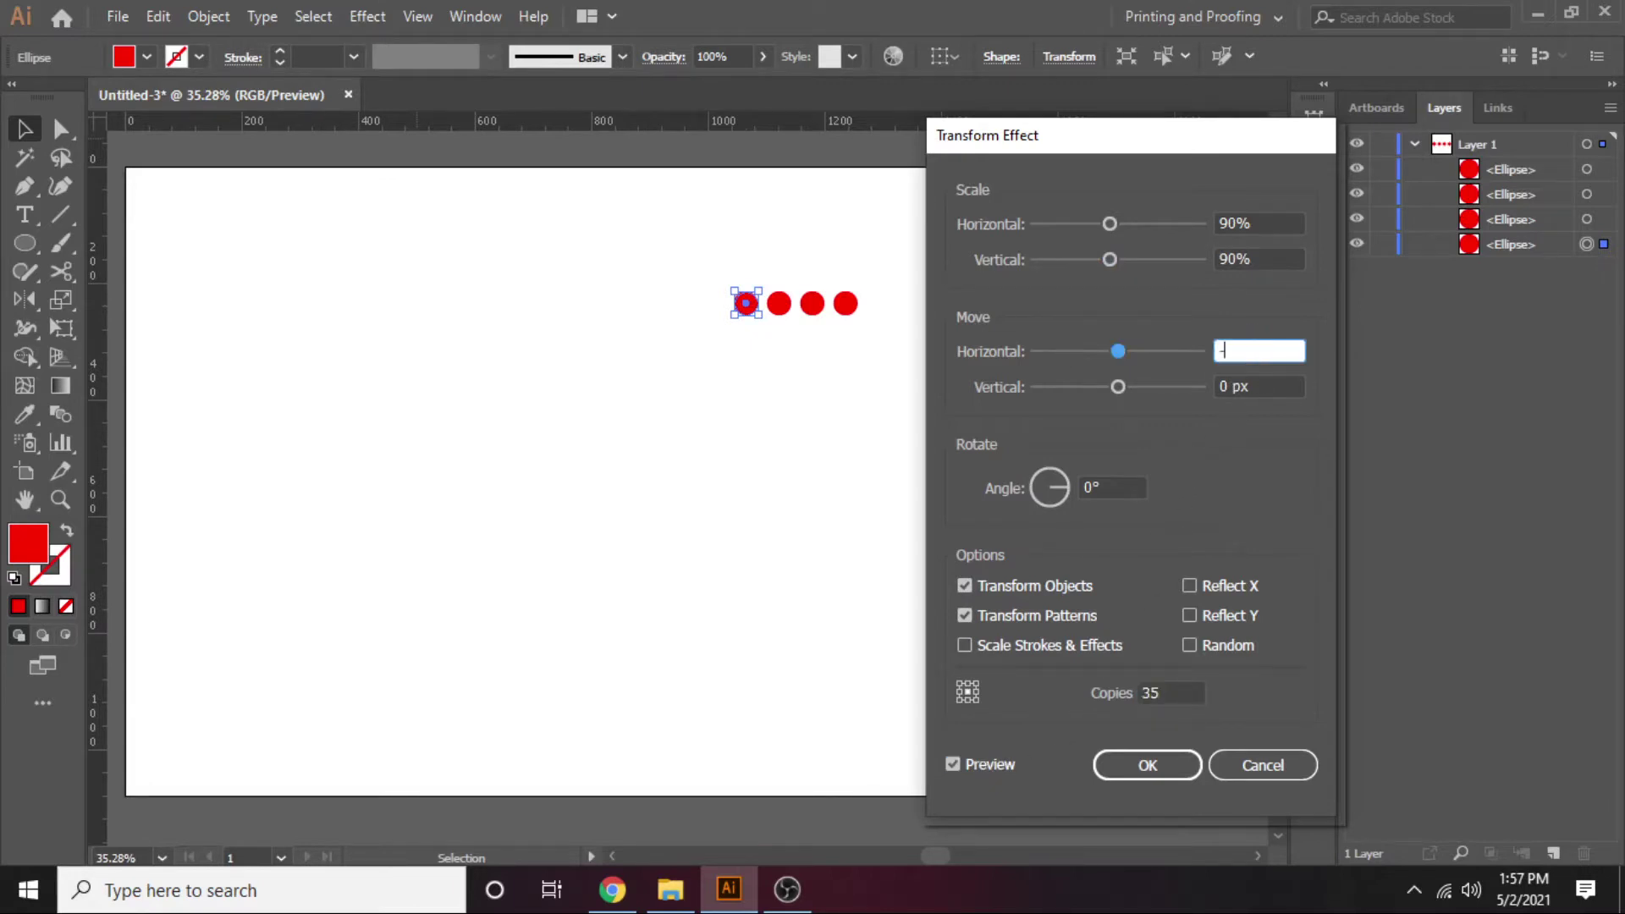
pyautogui.write('50')
pyautogui.click(1270, 388)
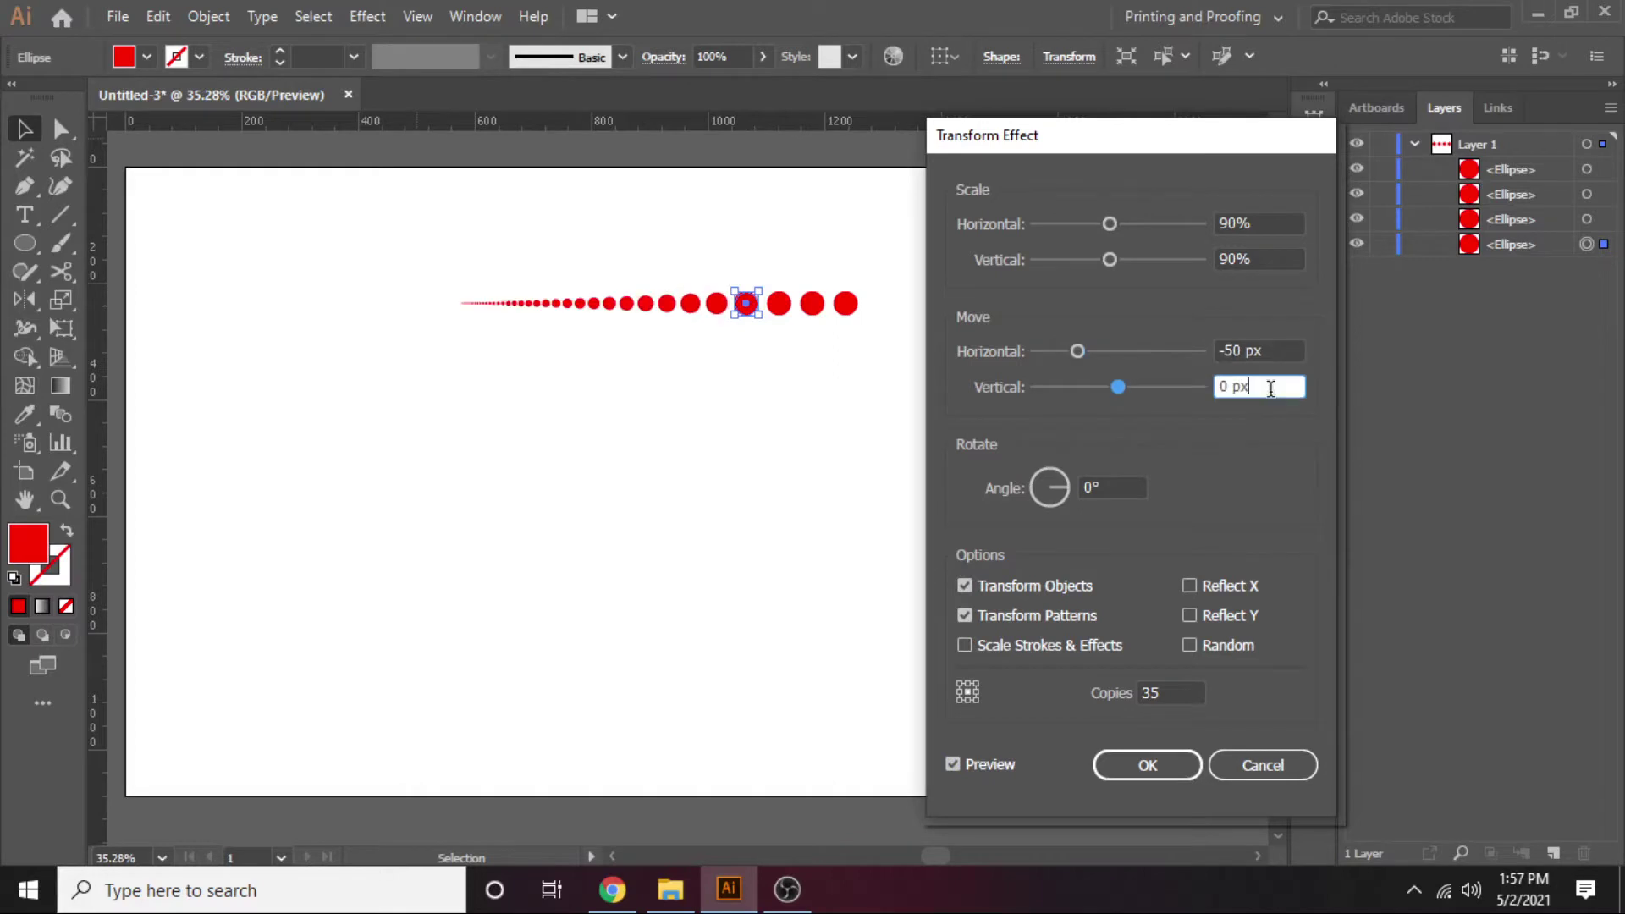
pyautogui.click(1169, 765)
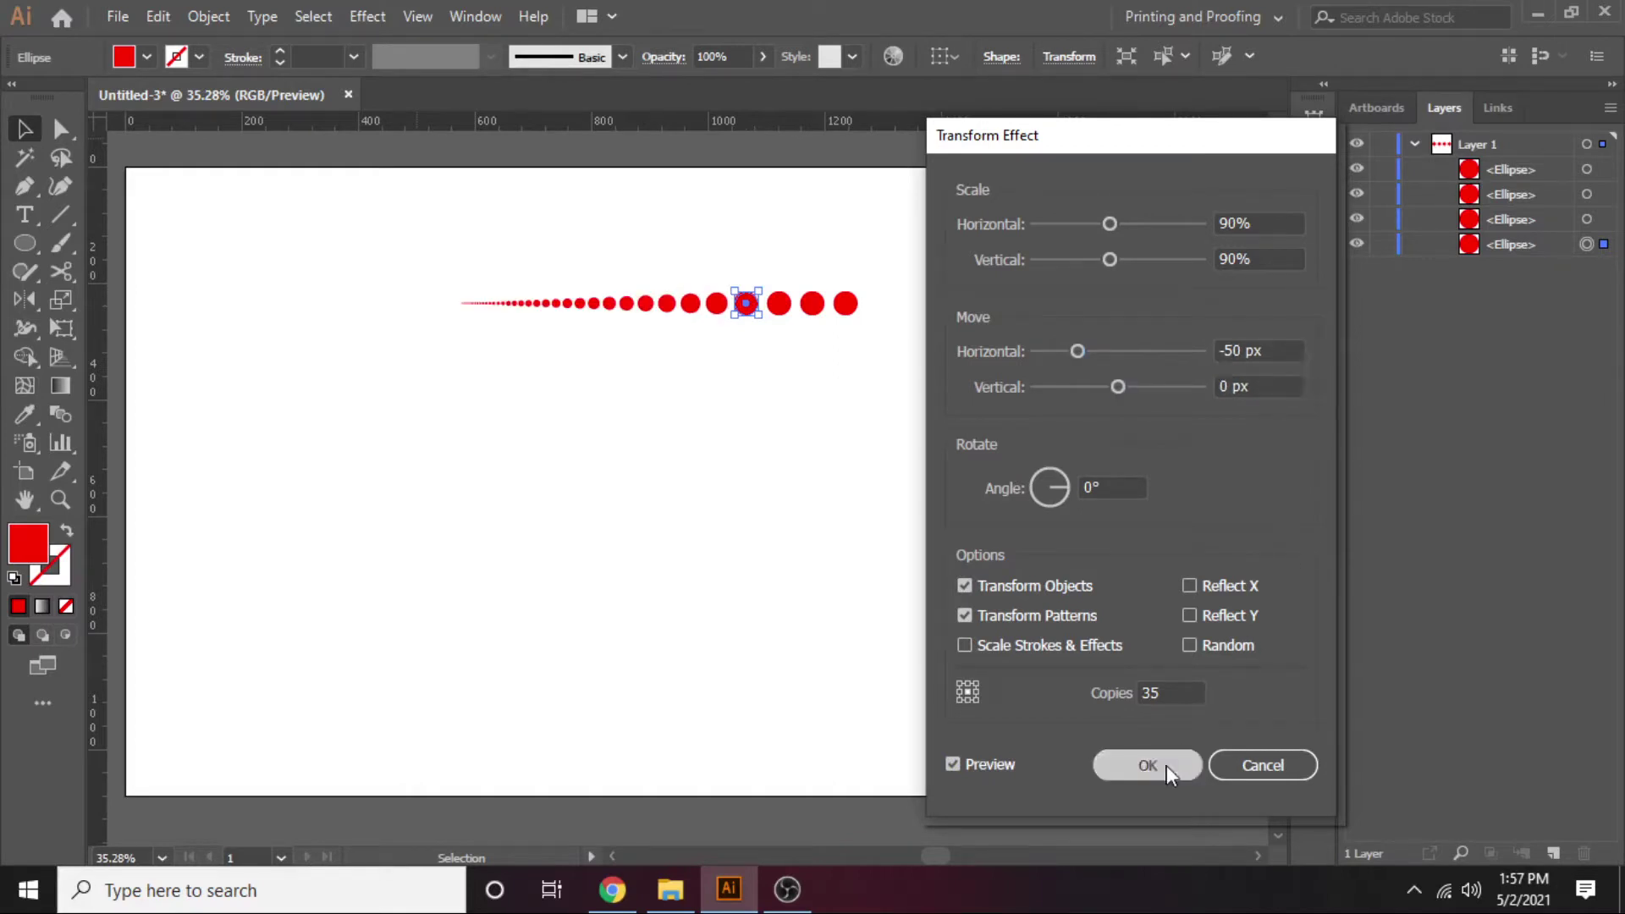
pyautogui.click(818, 419)
# Step: Copy the four base circles downward into staggered rows, each shifted further left
pyautogui.moveTo(966, 254); pyautogui.dragTo(426, 352)
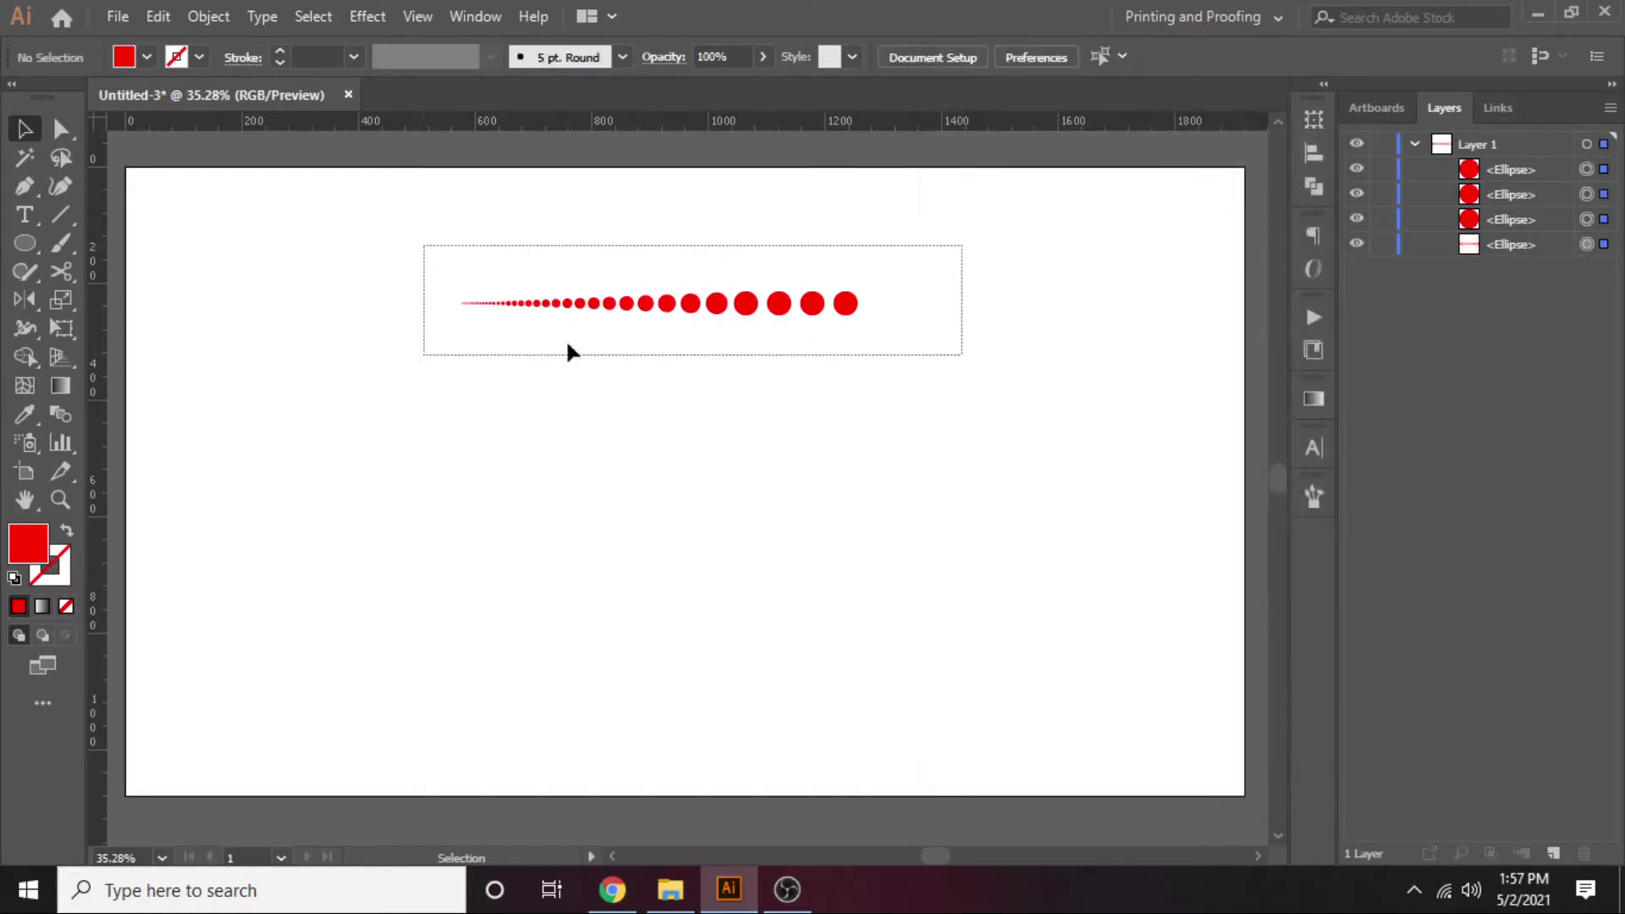
pyautogui.moveTo(745, 311)
pyautogui.mouseDown()
pyautogui.moveTo(736, 349)
pyautogui.moveTo(710, 343)
pyautogui.moveTo(630, 407)
pyautogui.moveTo(662, 410)
pyautogui.mouseUp()
pyautogui.hotkey('ctrl', 'z')
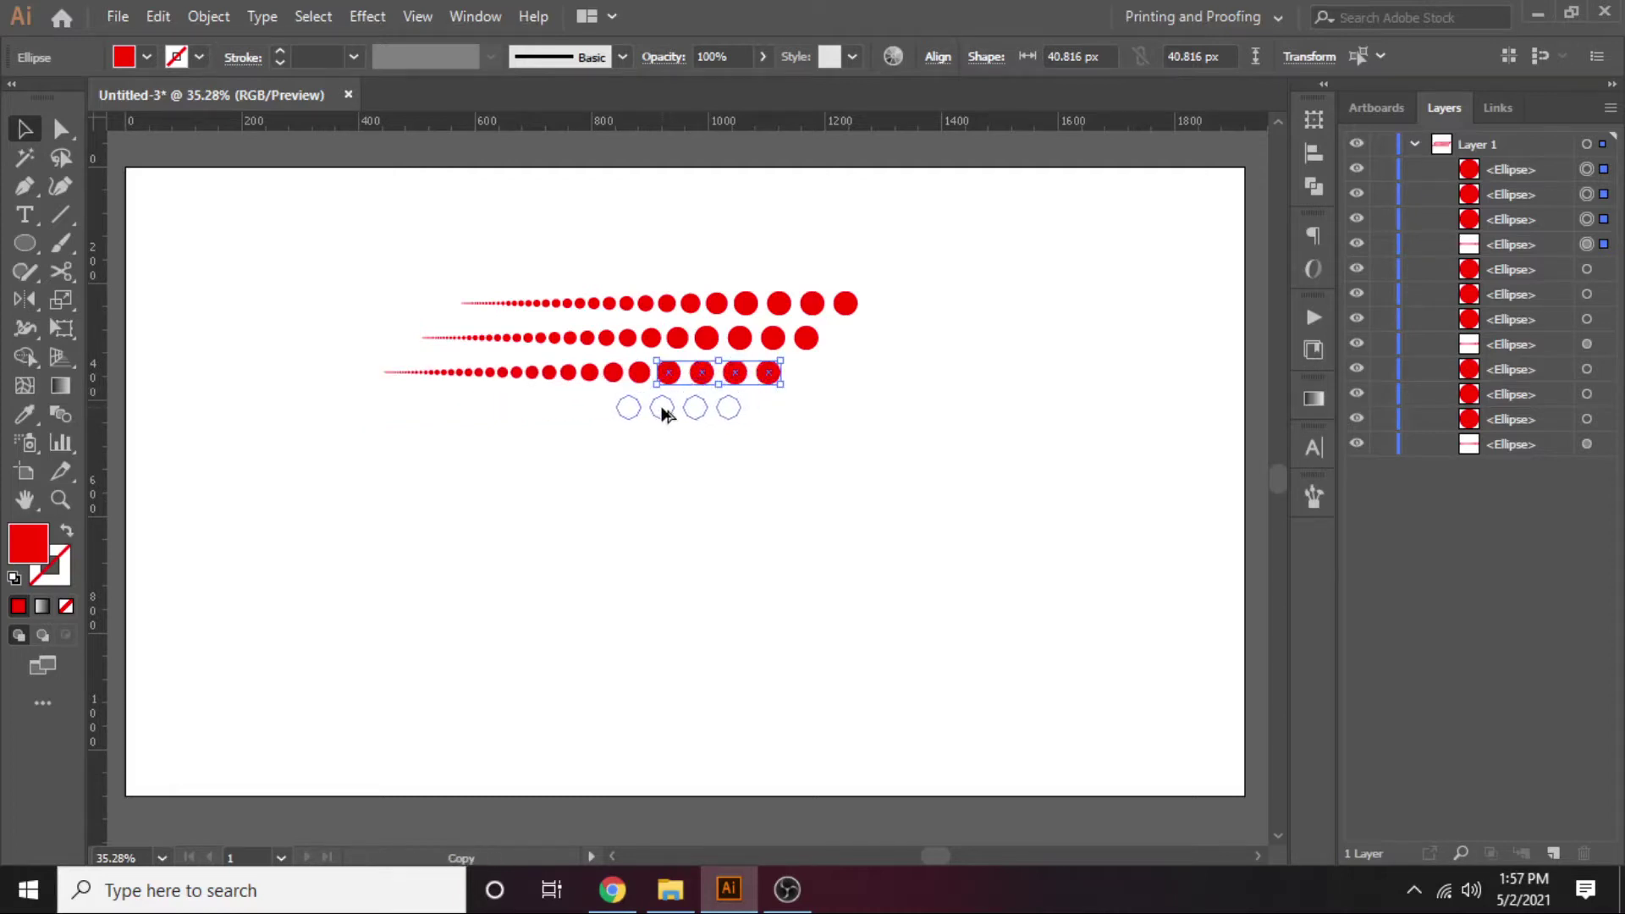
pyautogui.click(808, 444)
# Step: Save the dot rows as an Art Brush with default options, then delete the original dots
pyautogui.moveTo(972, 263); pyautogui.dragTo(298, 484)
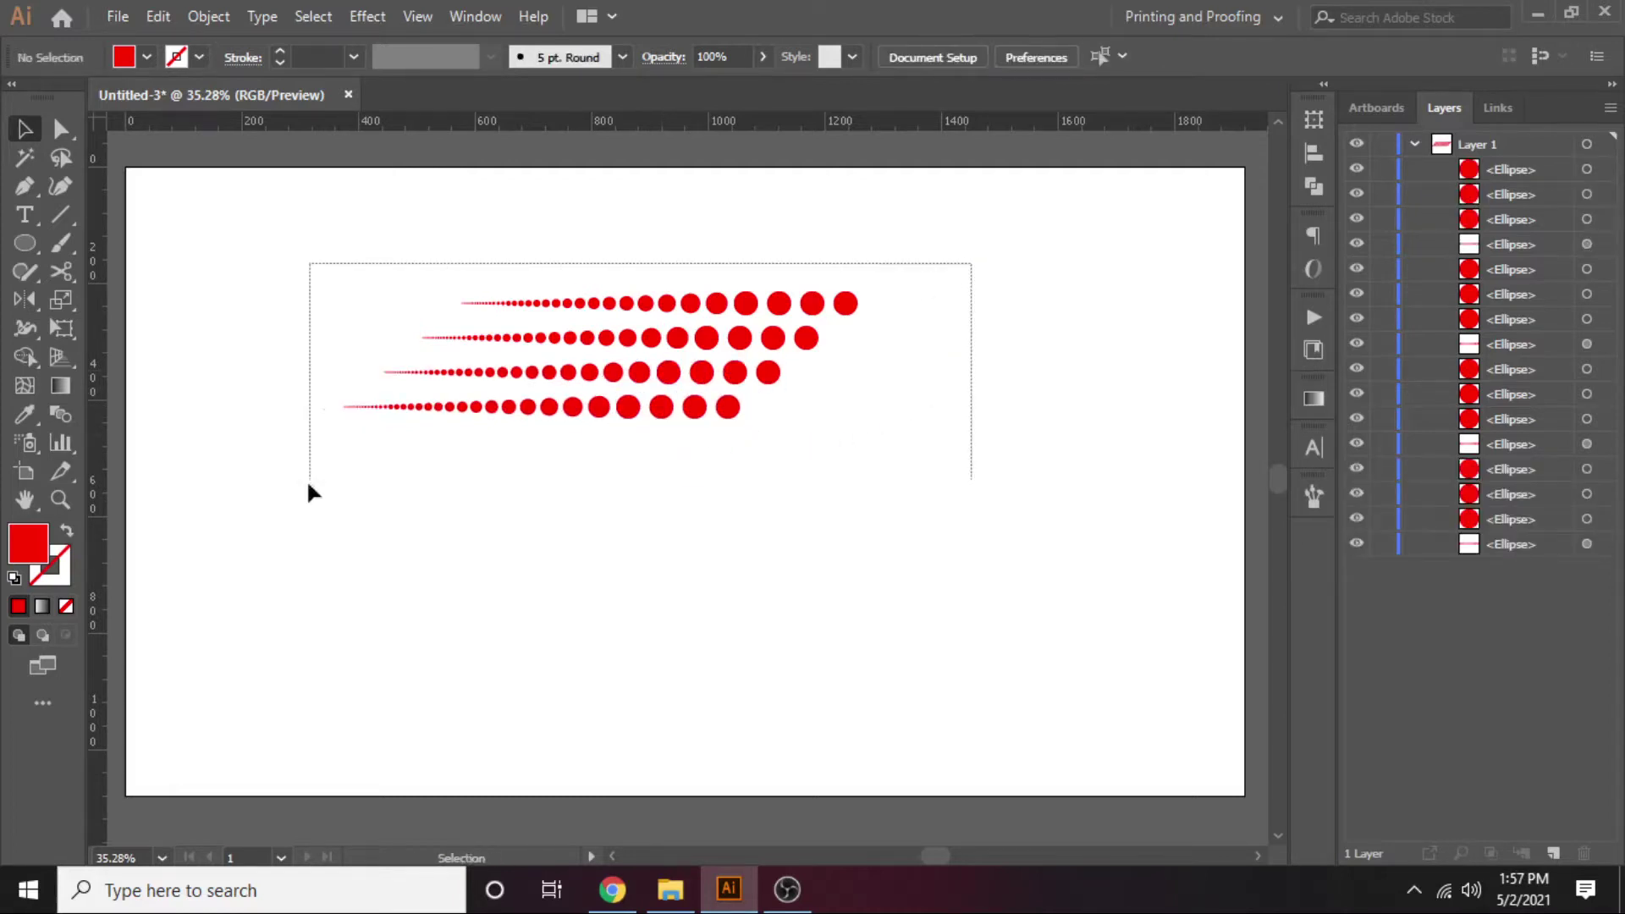
pyautogui.click(1314, 497)
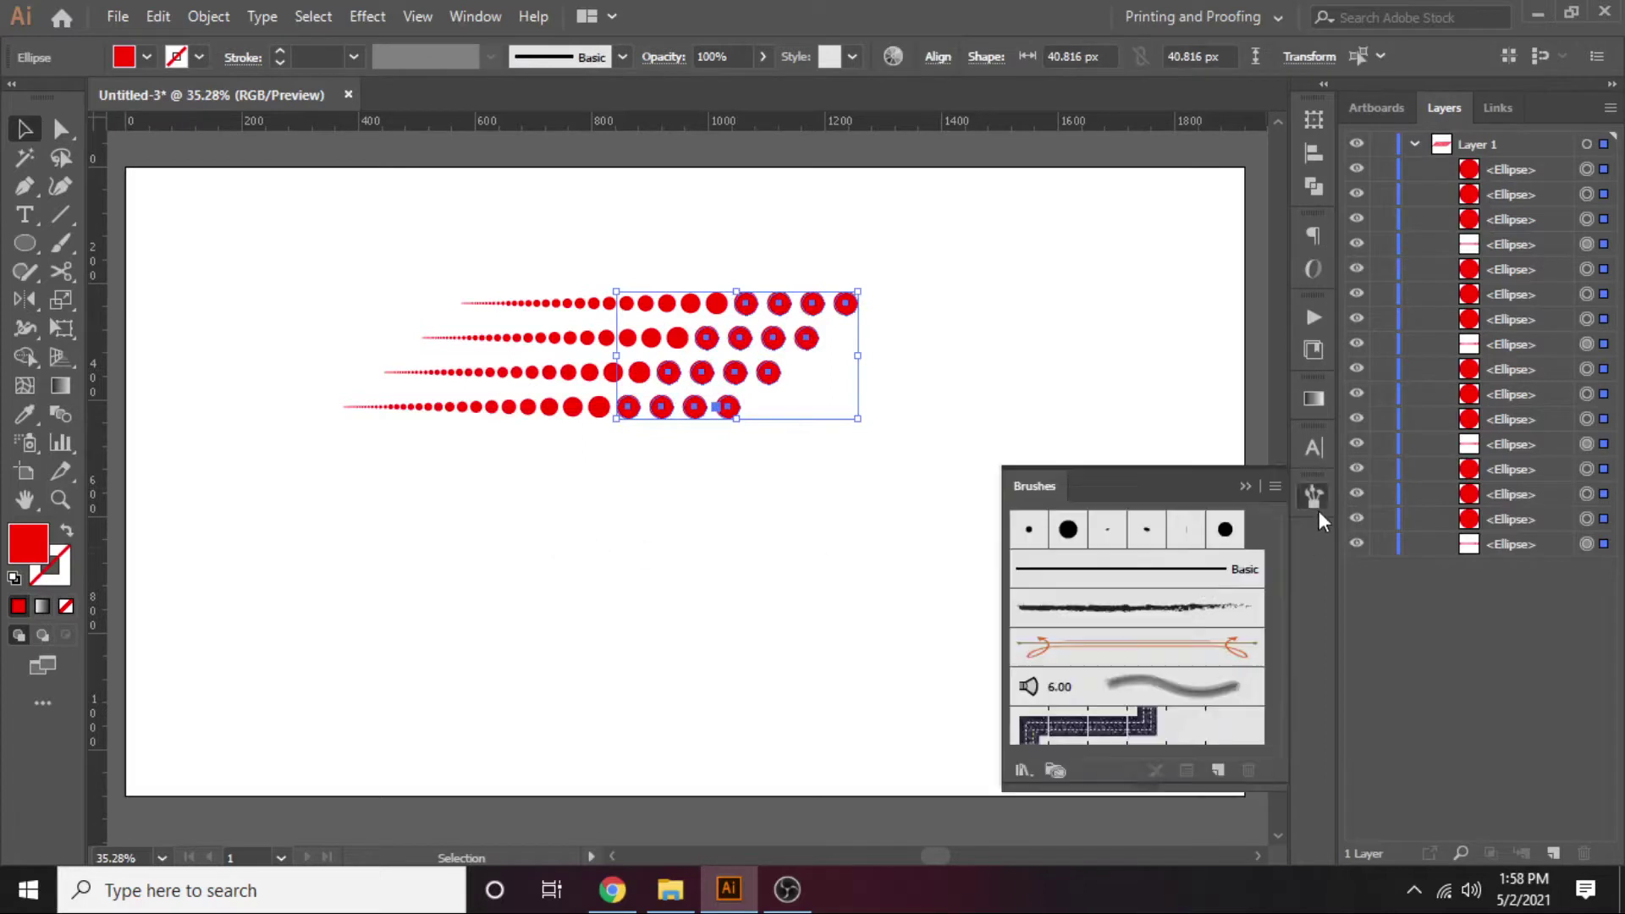
pyautogui.moveTo(771, 381); pyautogui.dragTo(1142, 657)
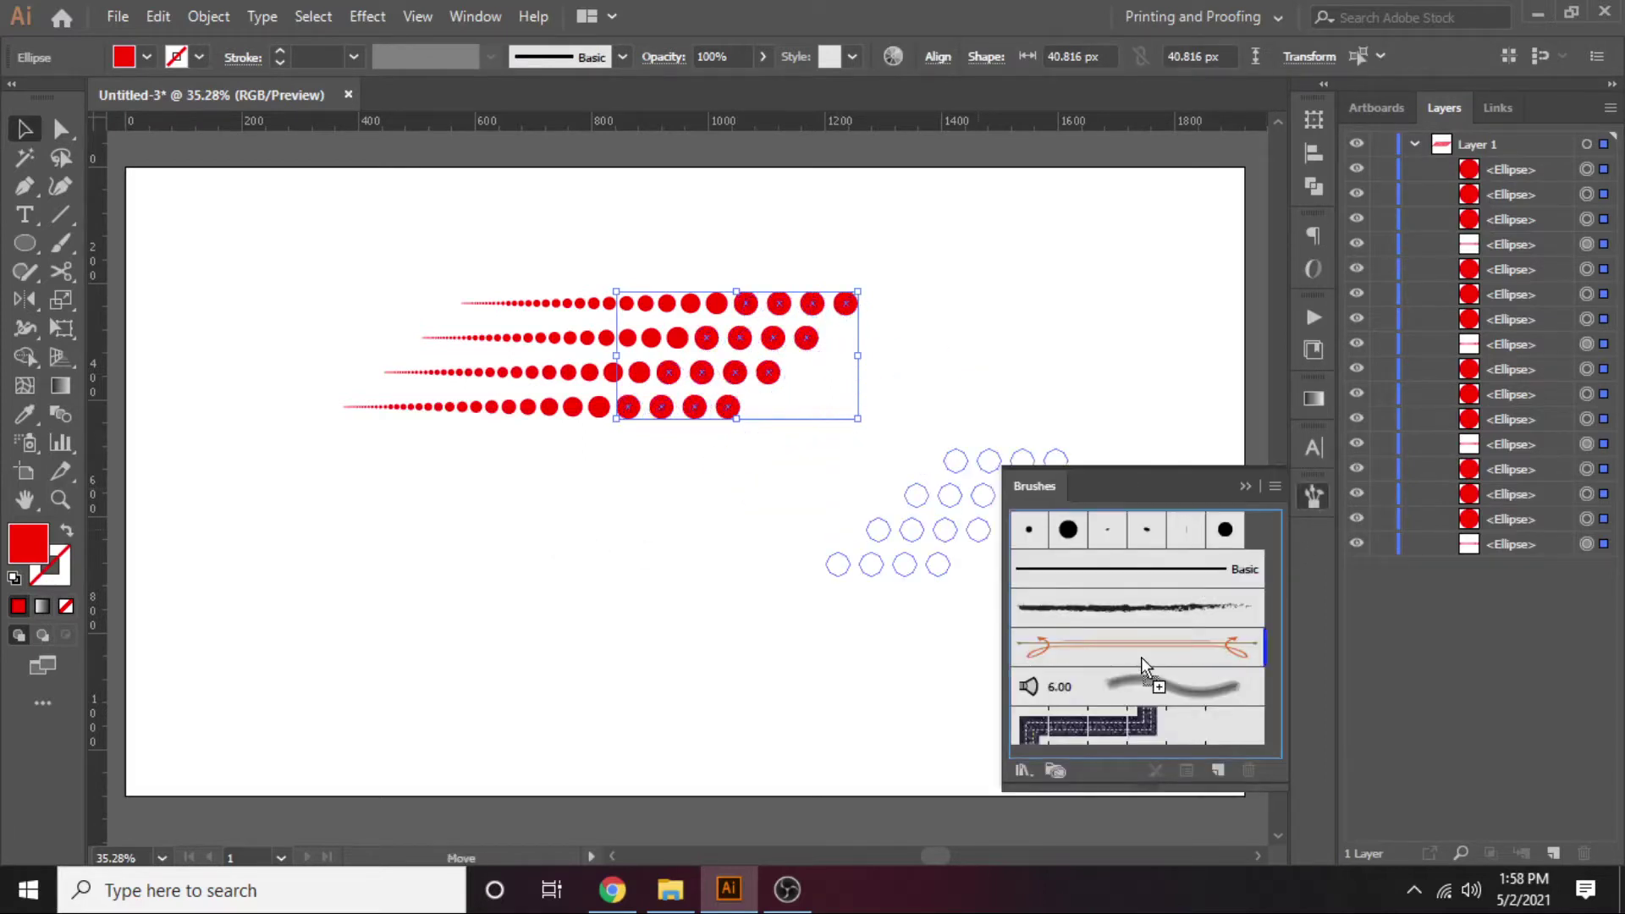
pyautogui.click(765, 503)
pyautogui.click(770, 615)
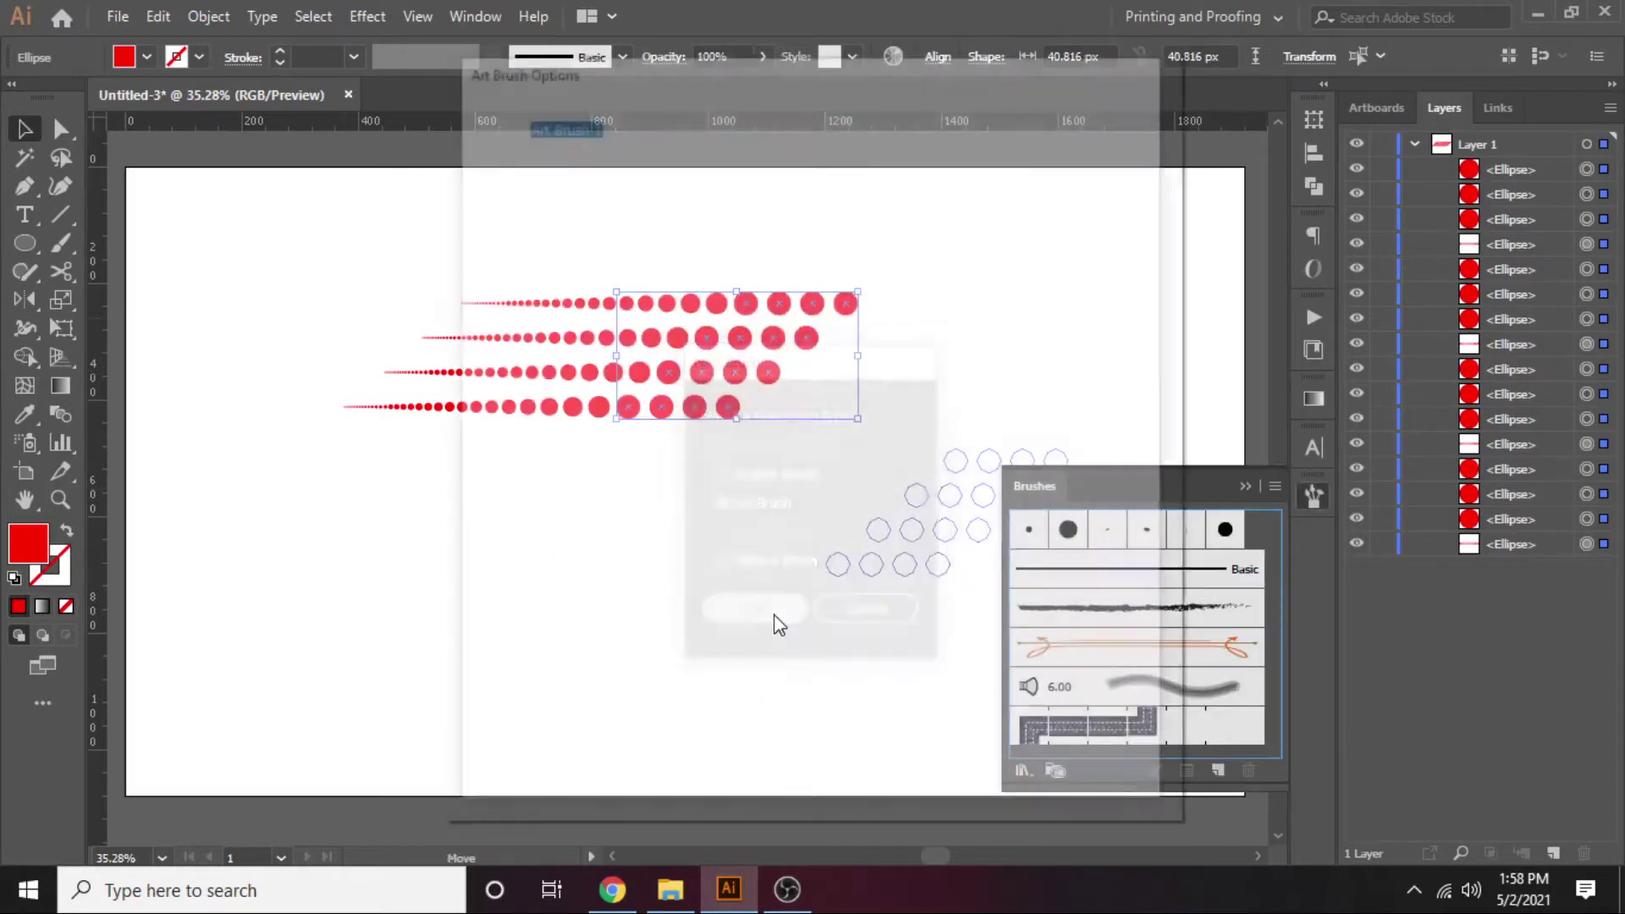
pyautogui.click(987, 749)
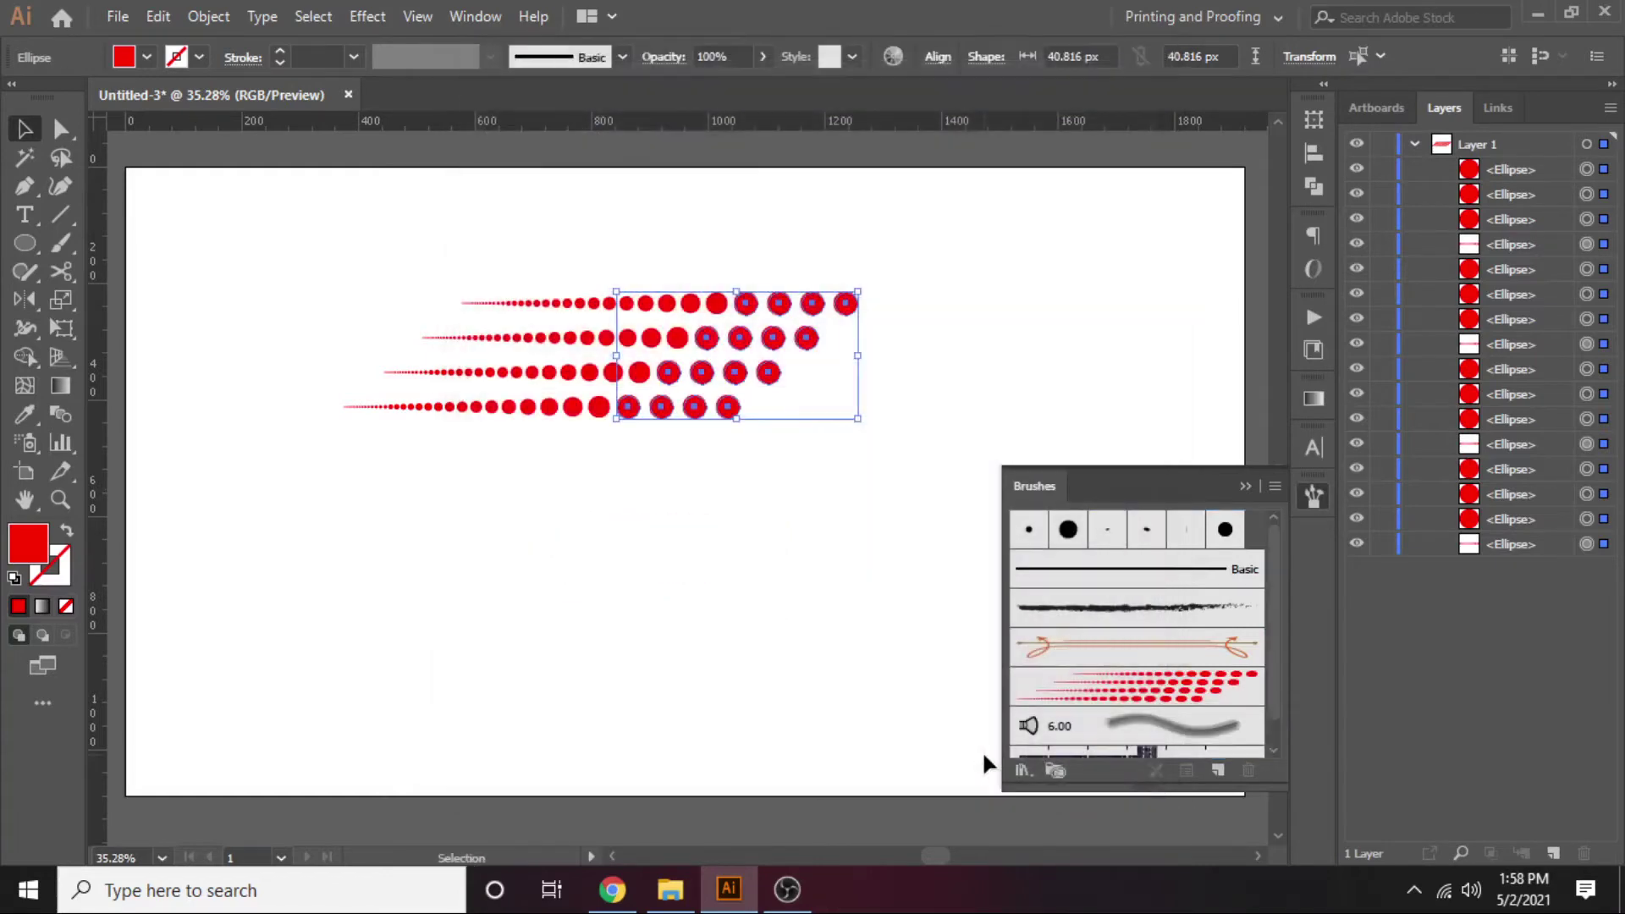
pyautogui.moveTo(281, 221); pyautogui.dragTo(915, 543)
pyautogui.press('Delete')
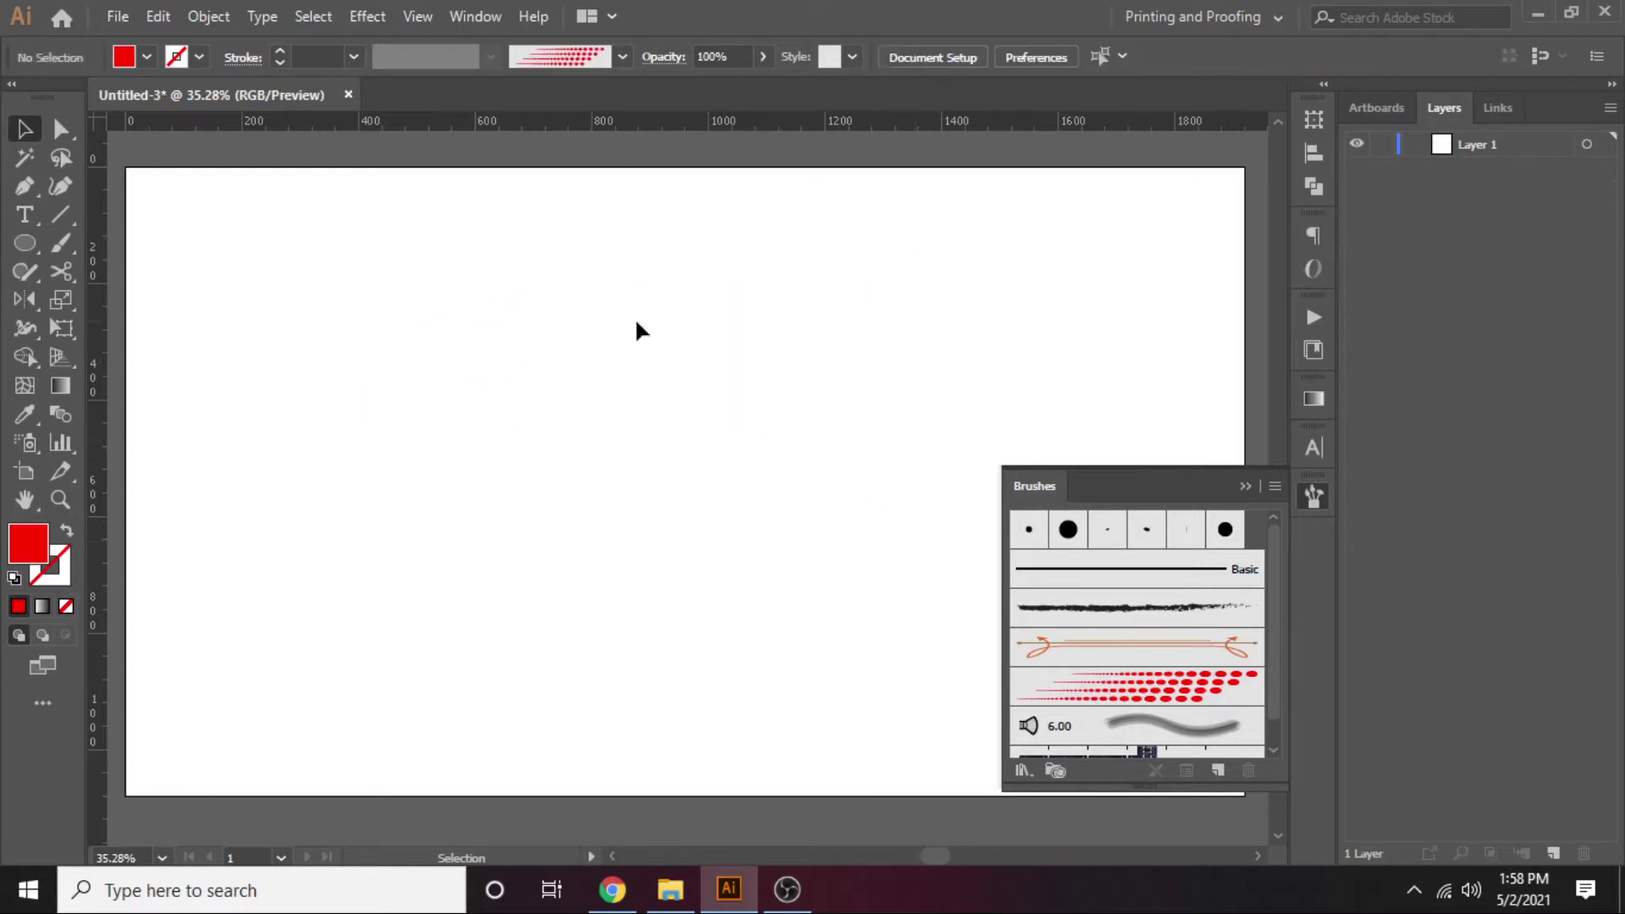
# Step: Draw an unfilled, red-stroked circle and move and resize it toward the left
pyautogui.click(38, 246)
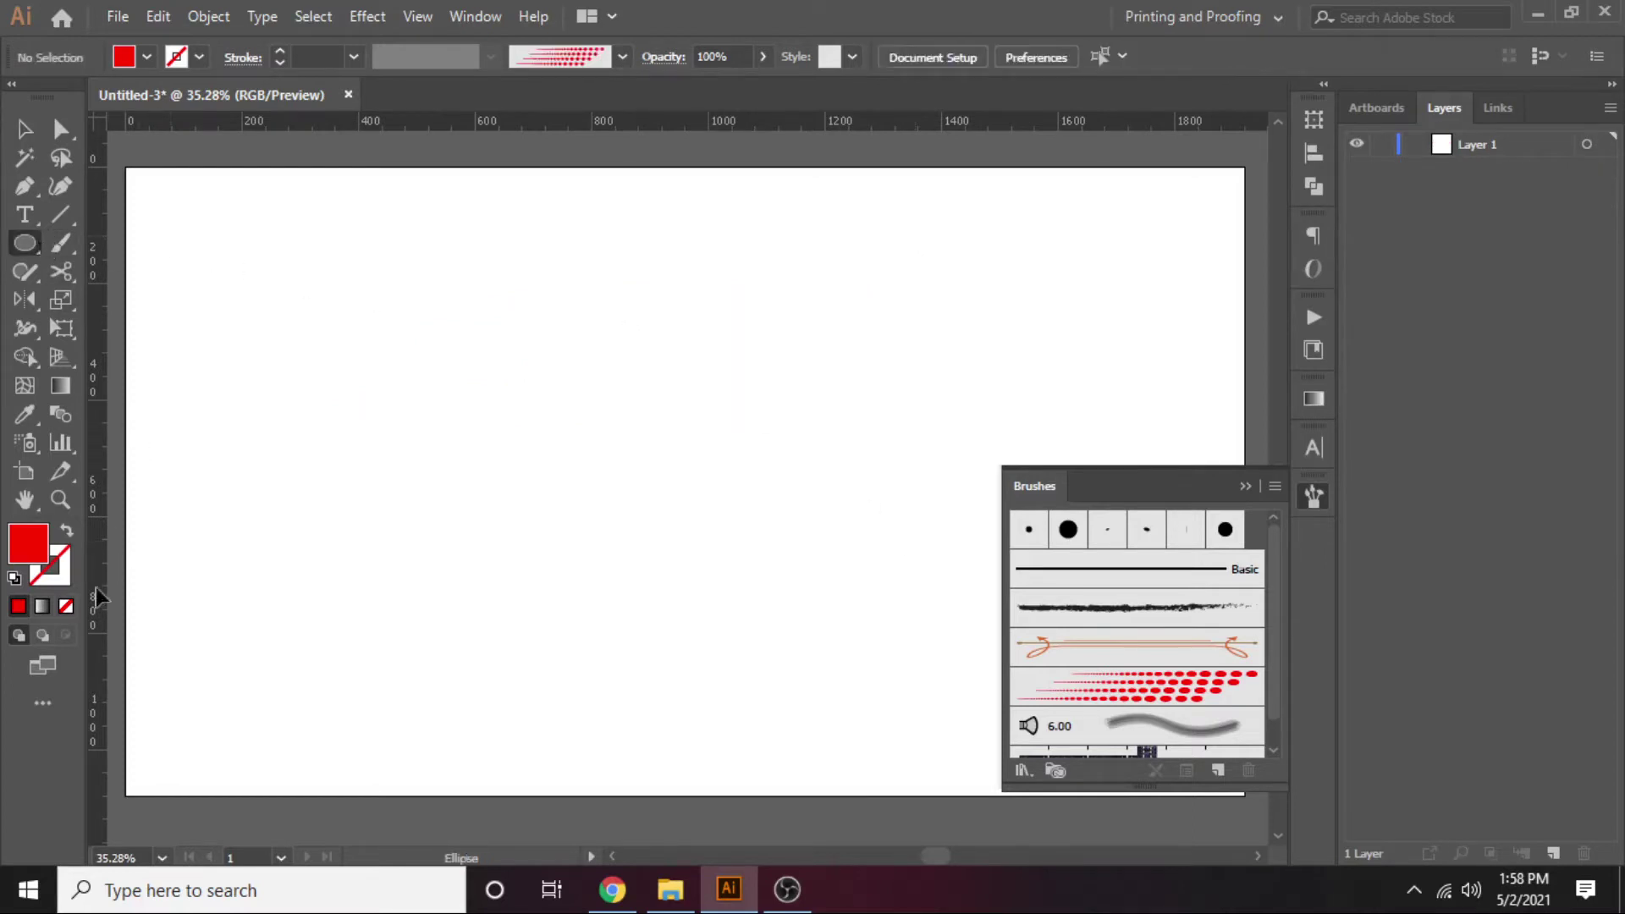
pyautogui.click(66, 607)
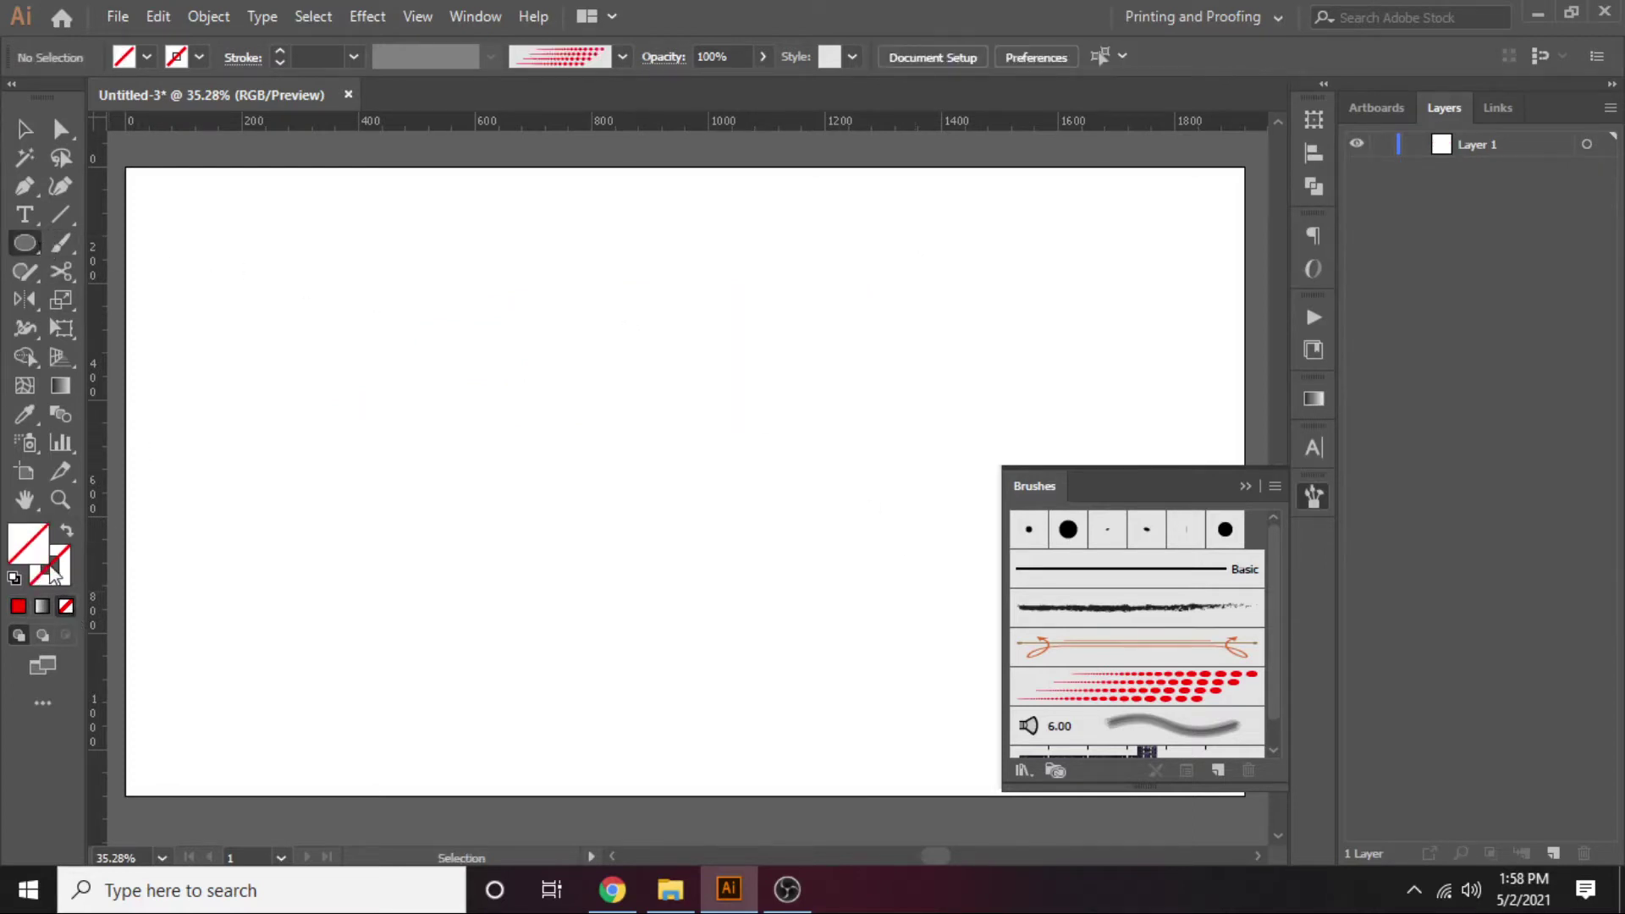
pyautogui.click(18, 606)
pyautogui.moveTo(324, 277); pyautogui.dragTo(645, 541)
pyautogui.press('v')
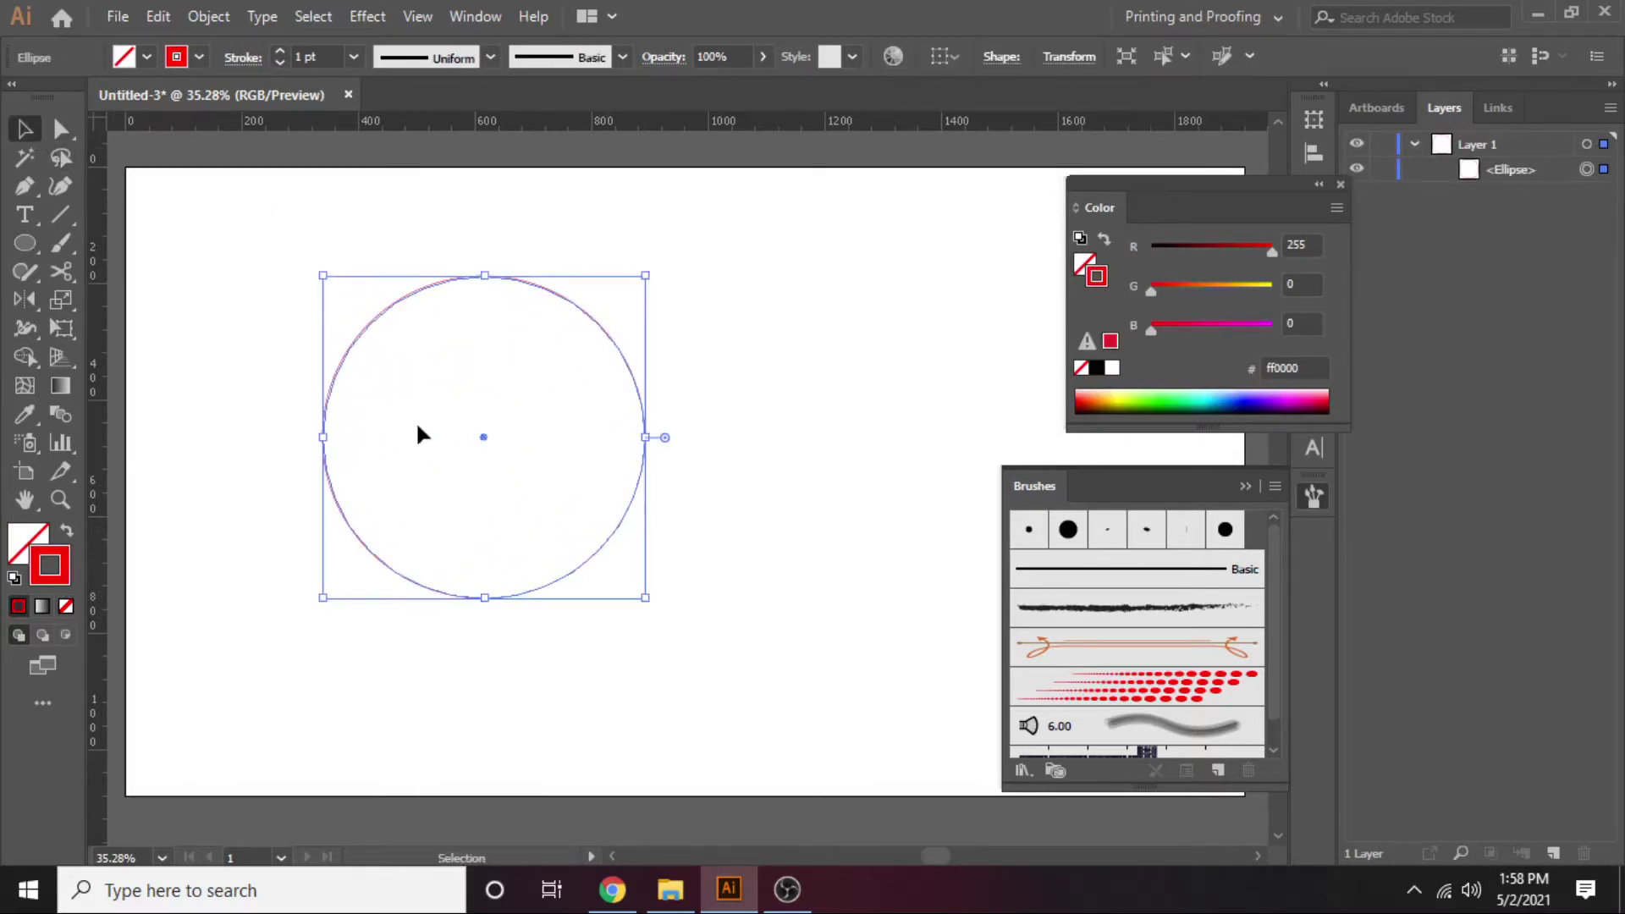
pyautogui.moveTo(480, 433); pyautogui.dragTo(376, 463)
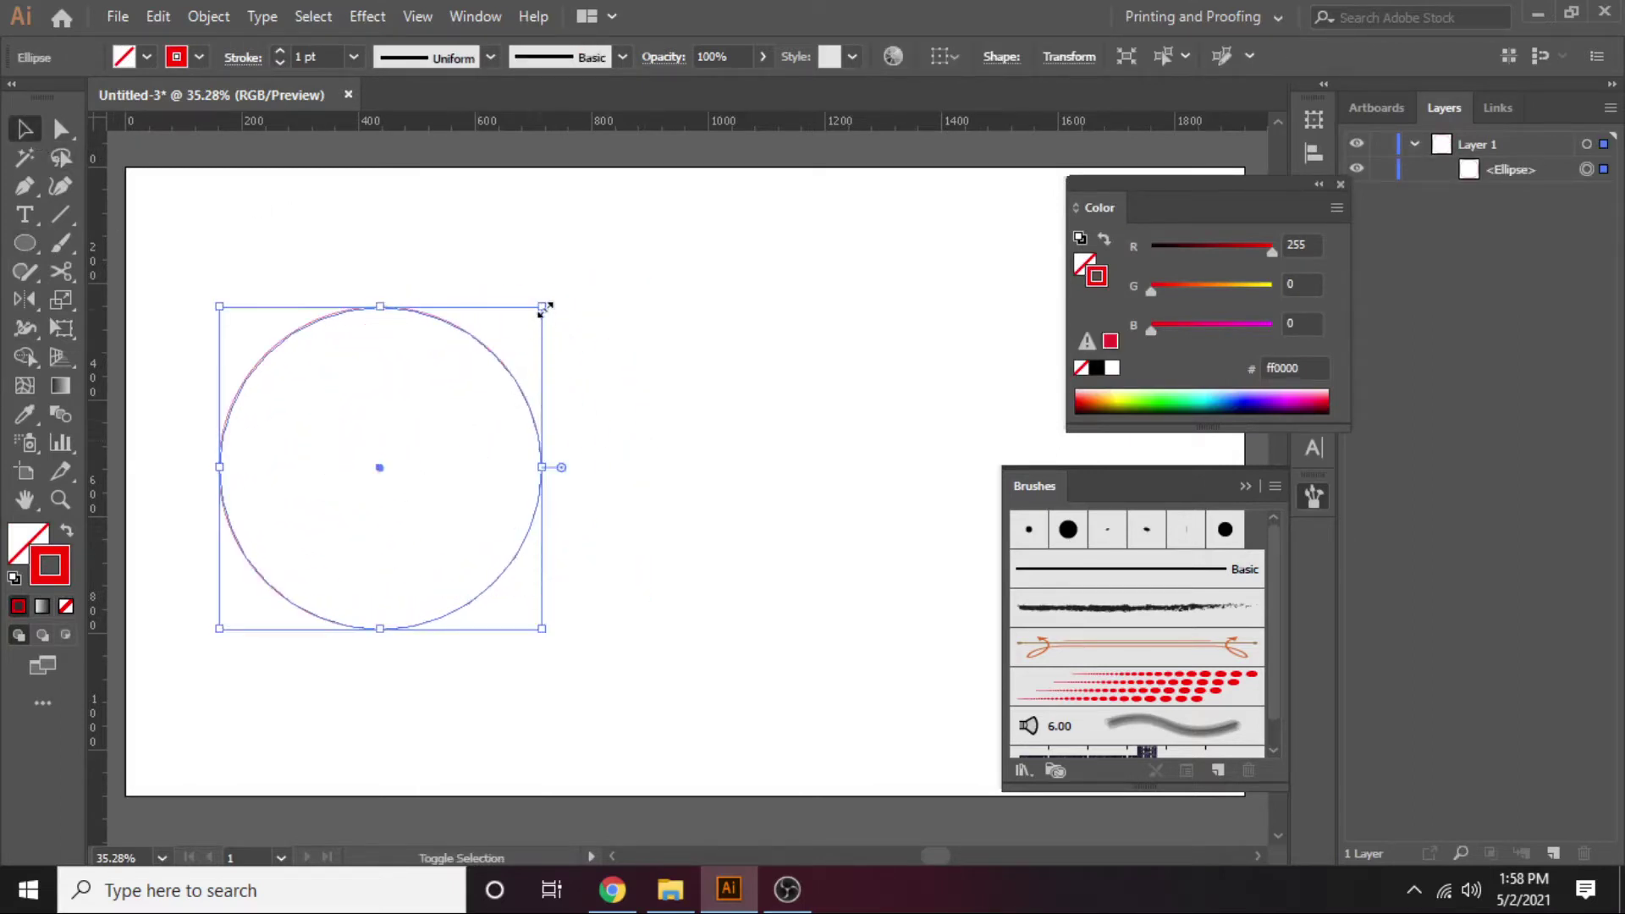
pyautogui.moveTo(544, 309); pyautogui.dragTo(517, 331)
# Step: Apply the red dotted art brush to the circle and close the Color and Brushes panels
pyautogui.click(1158, 690)
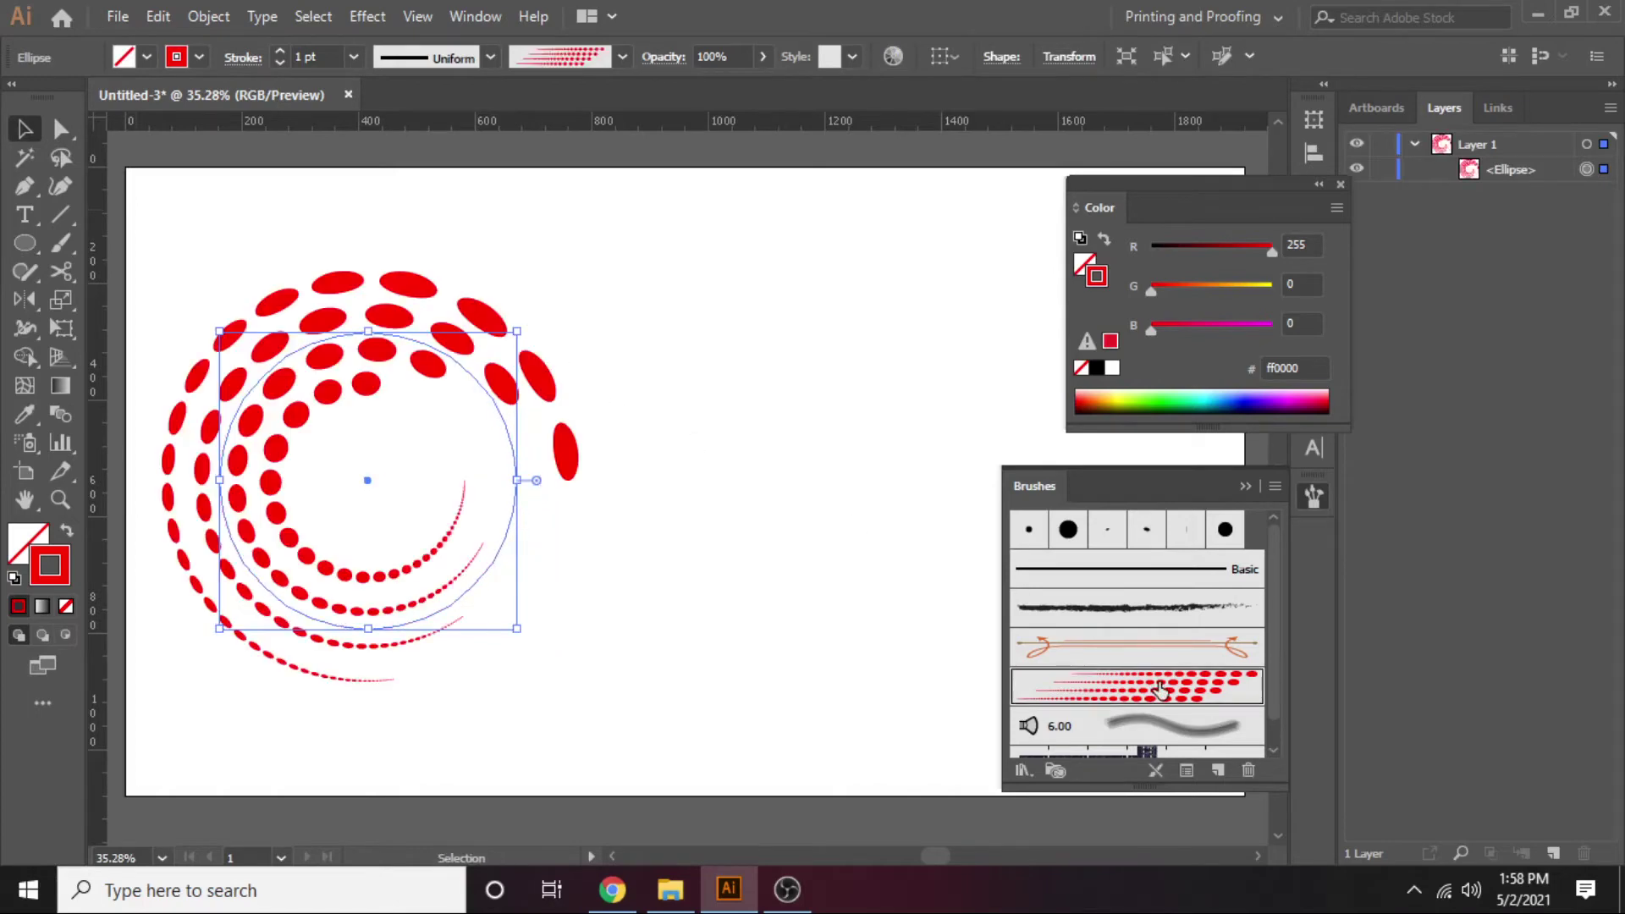
pyautogui.click(737, 578)
pyautogui.hscroll(-1, 618, 572)
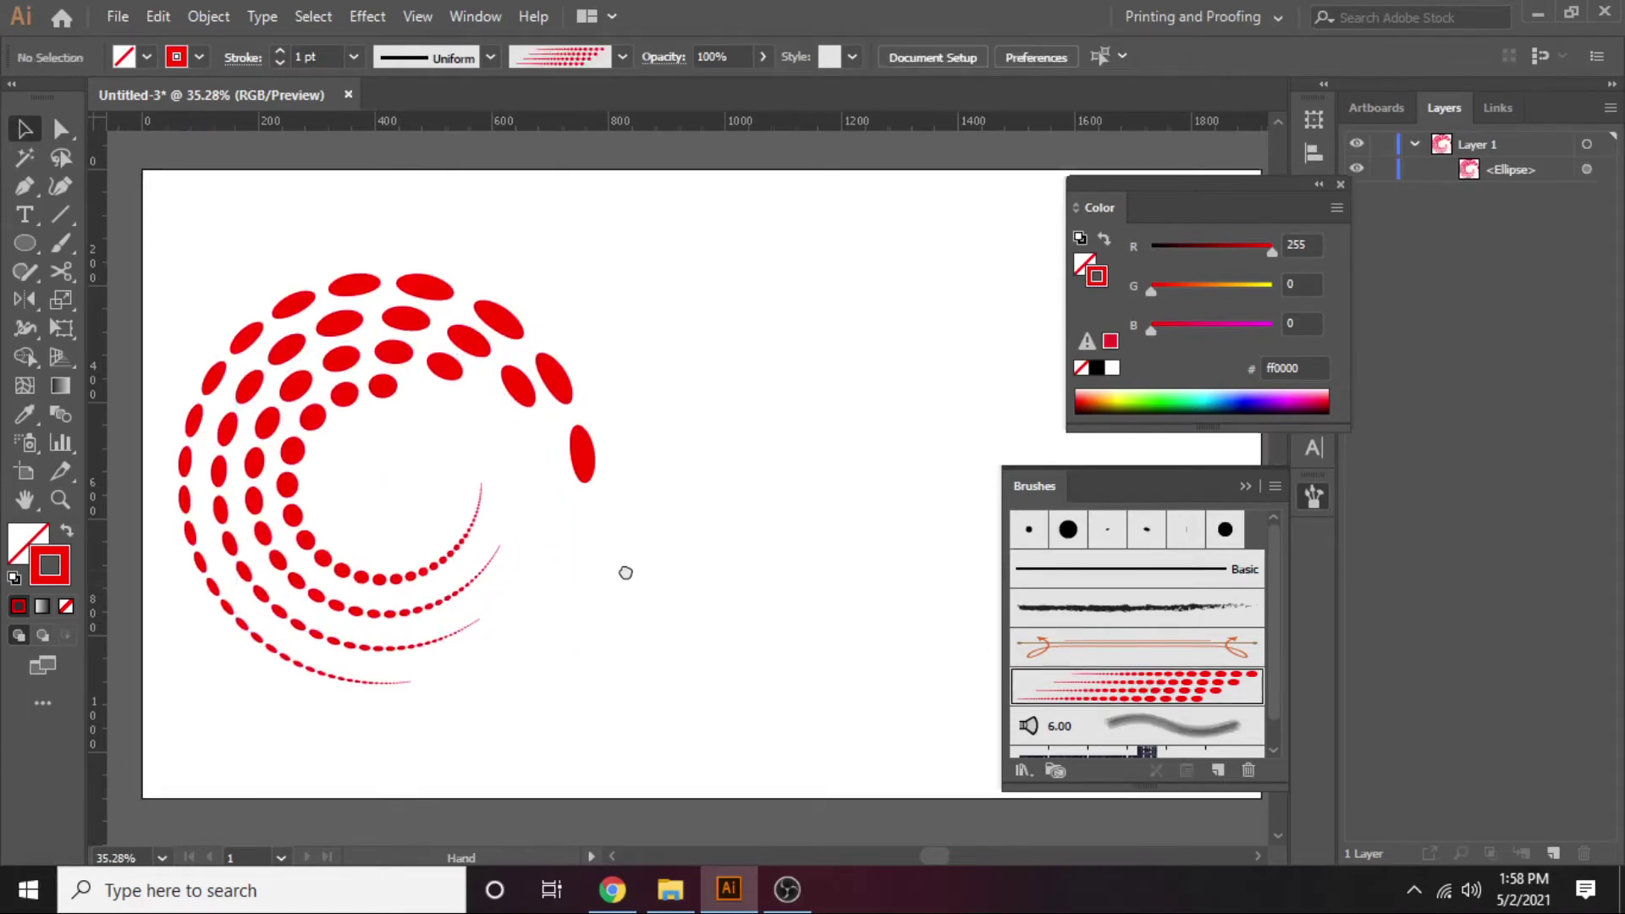
pyautogui.click(1340, 183)
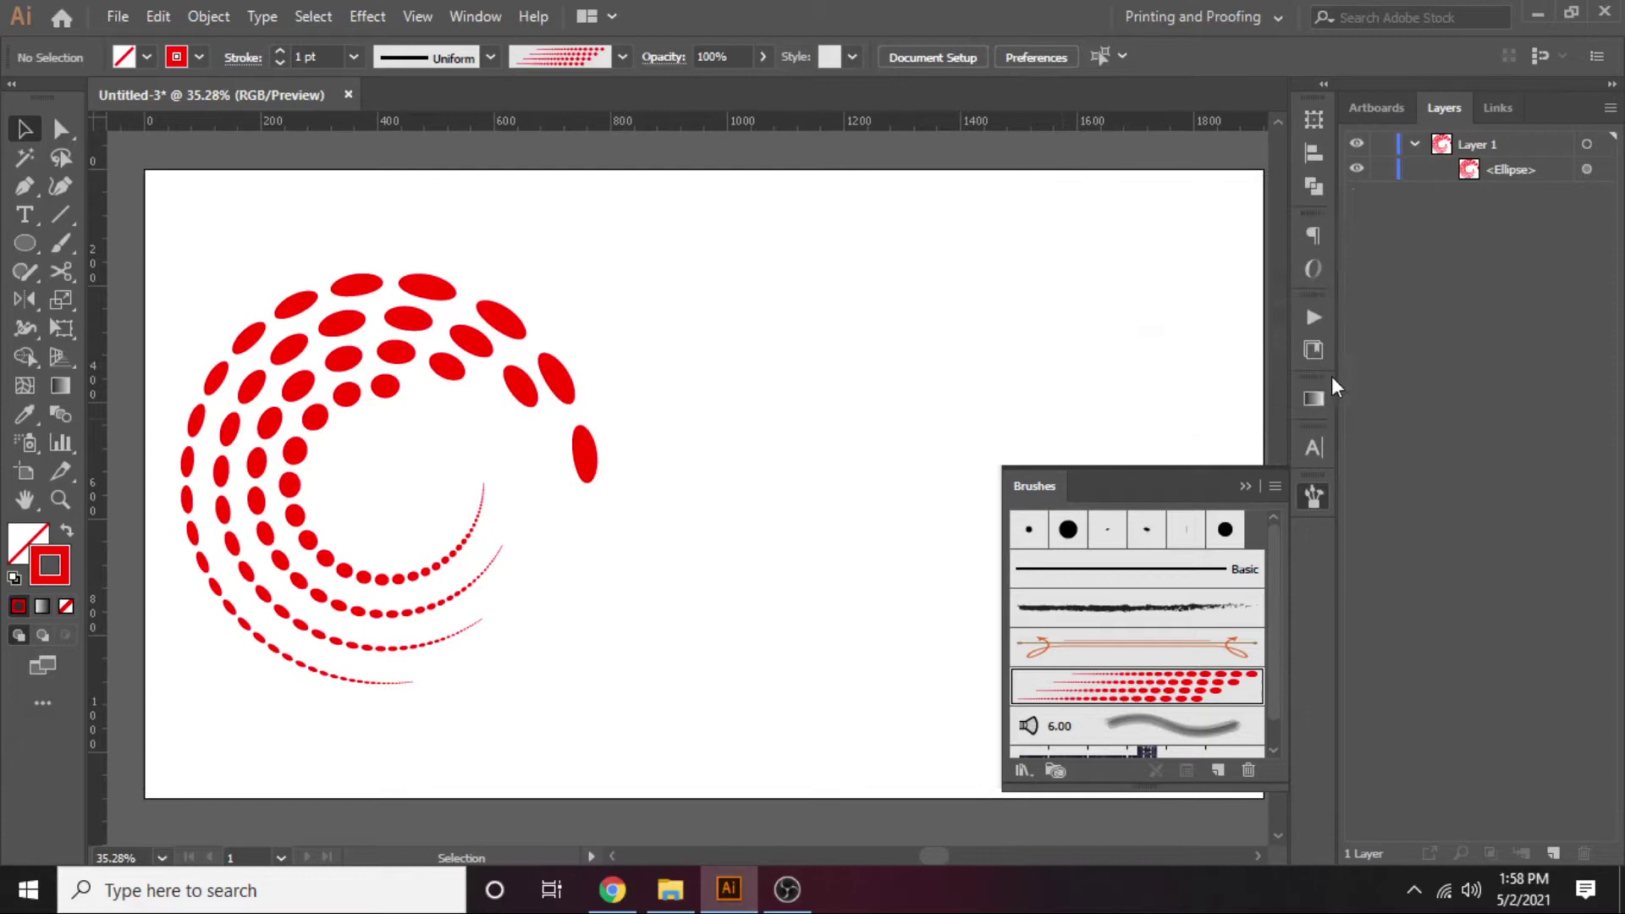
pyautogui.click(1314, 497)
pyautogui.moveTo(995, 511); pyautogui.dragTo(985, 511)
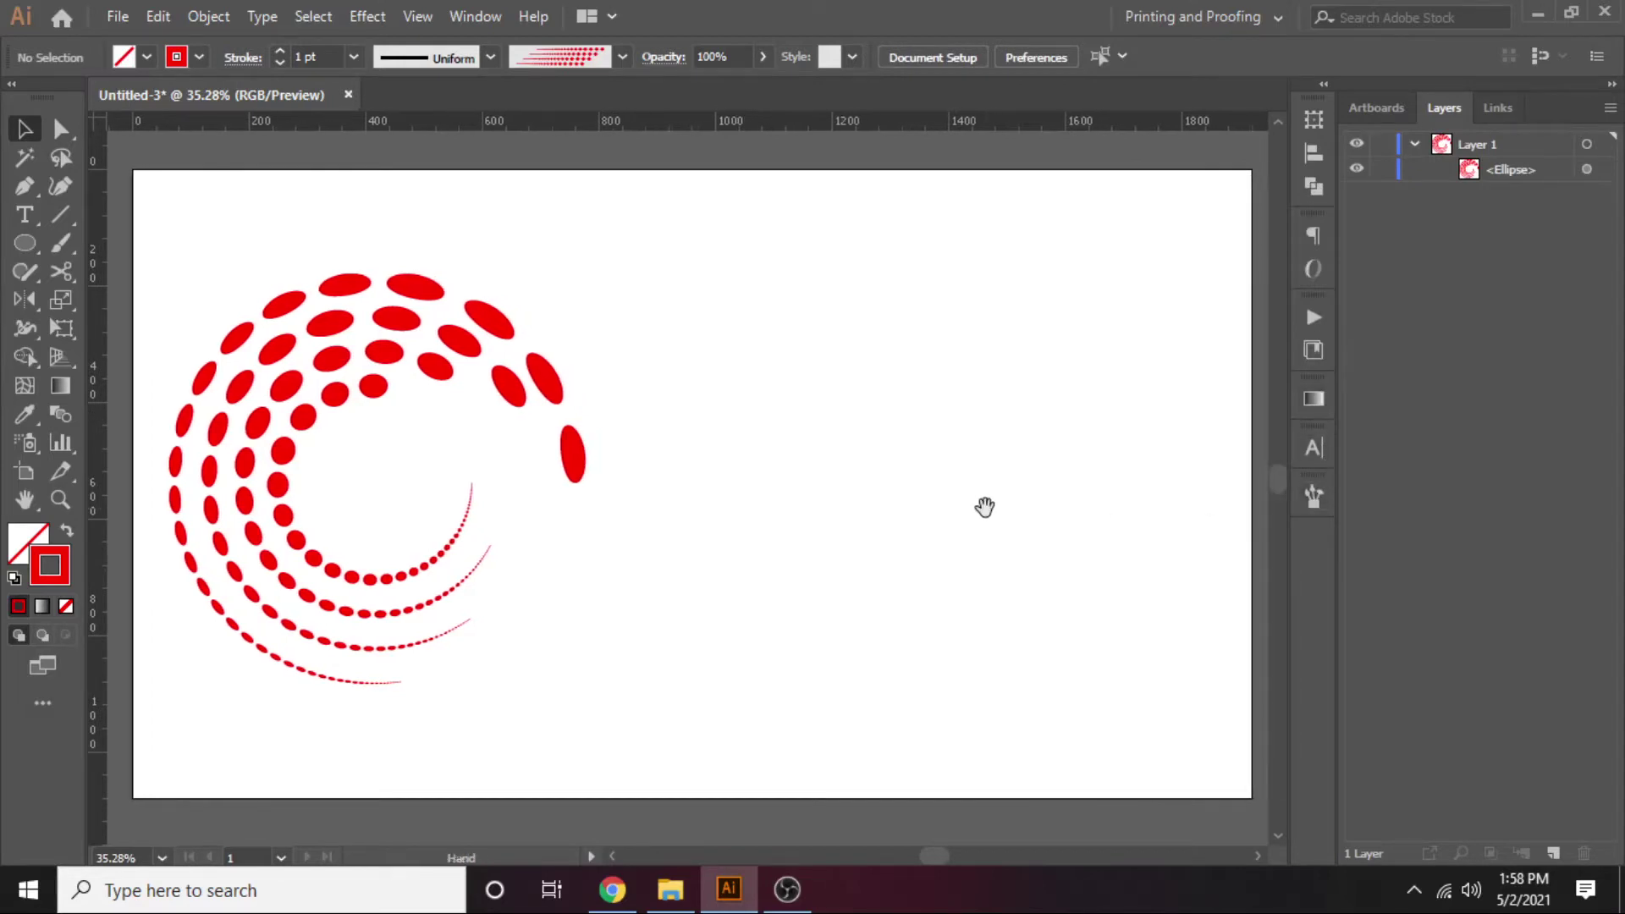
# Step: Draw a rectangle covering the whole artboard
pyautogui.moveTo(25, 243)
pyautogui.mouseDown()
pyautogui.moveTo(127, 277)
pyautogui.moveTo(127, 243)
pyautogui.mouseUp()
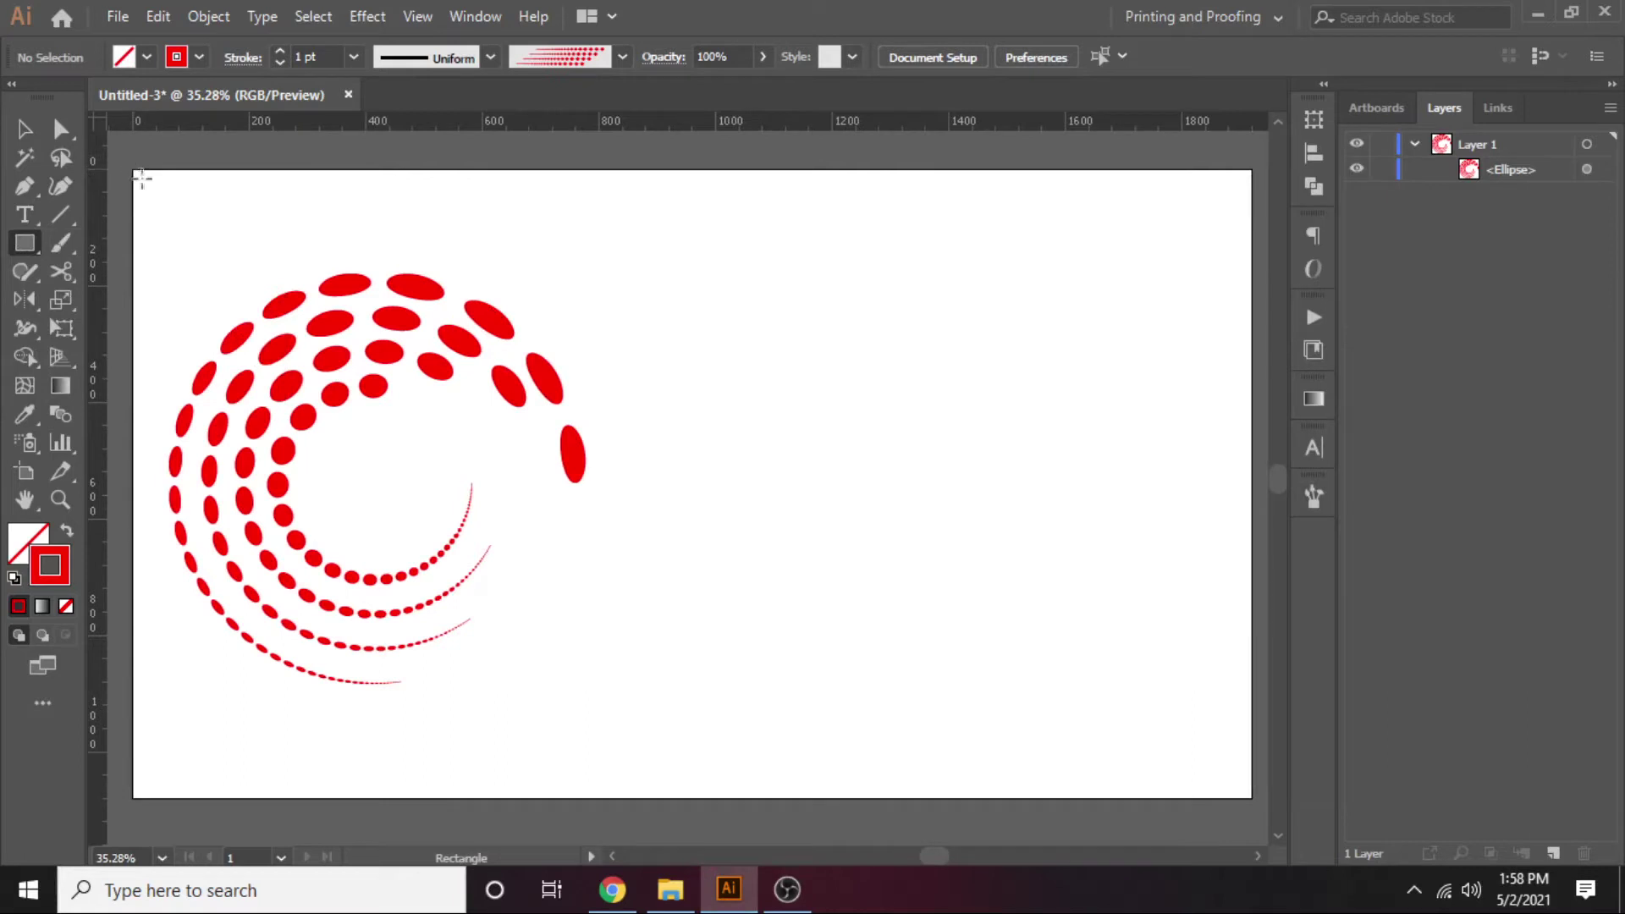
pyautogui.moveTo(141, 176); pyautogui.dragTo(293, 301)
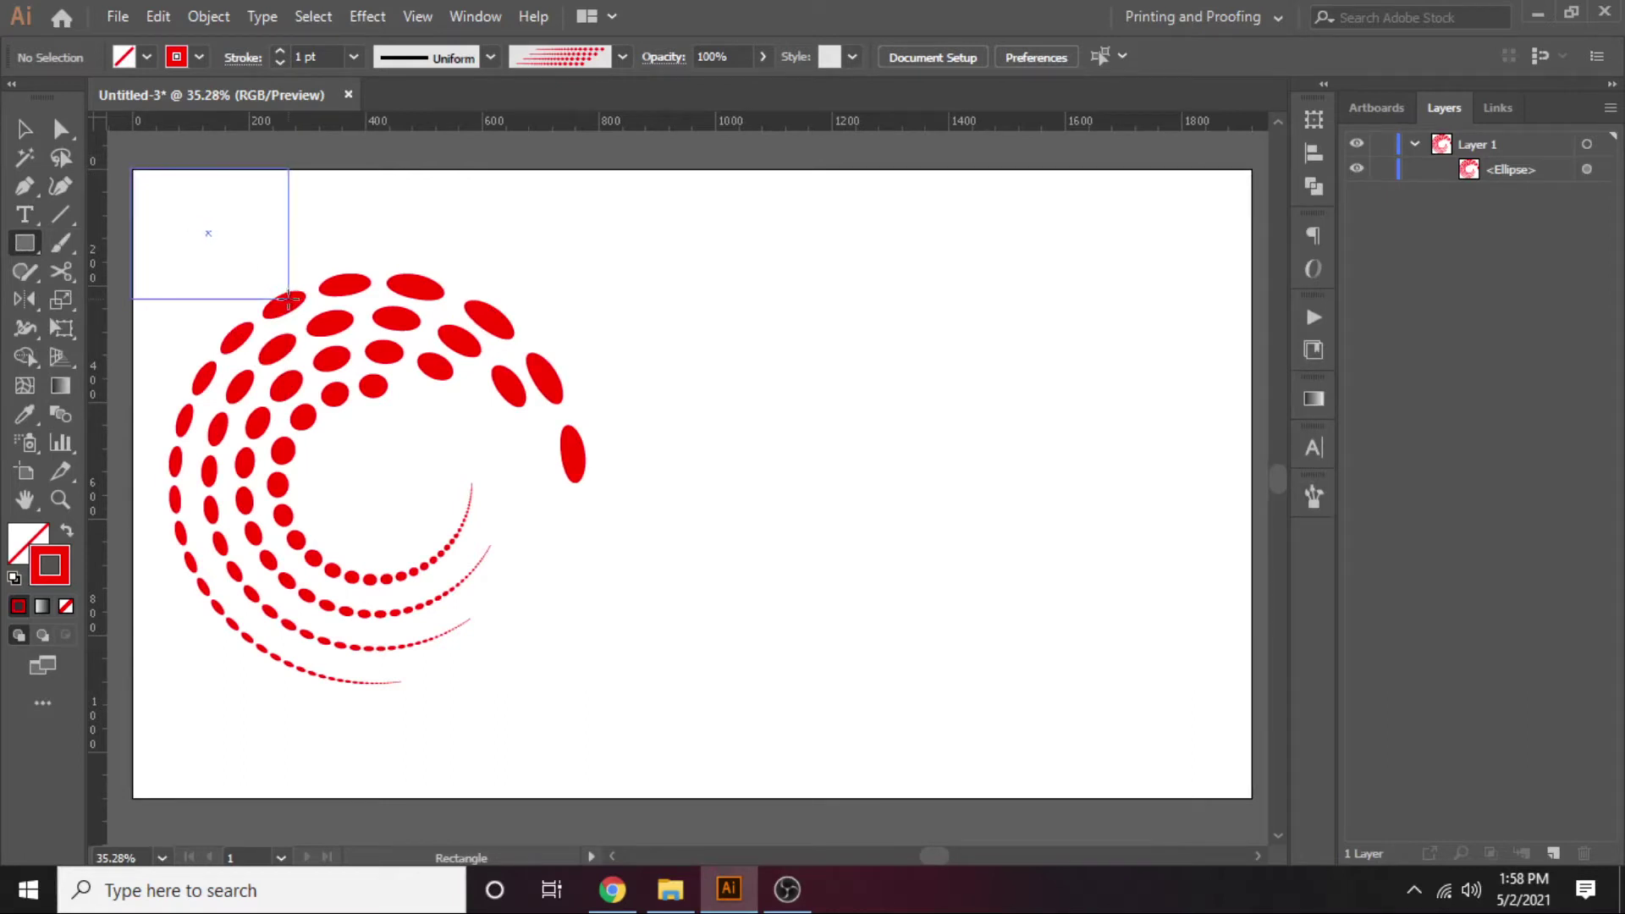
pyautogui.moveTo(292, 298); pyautogui.dragTo(1255, 796)
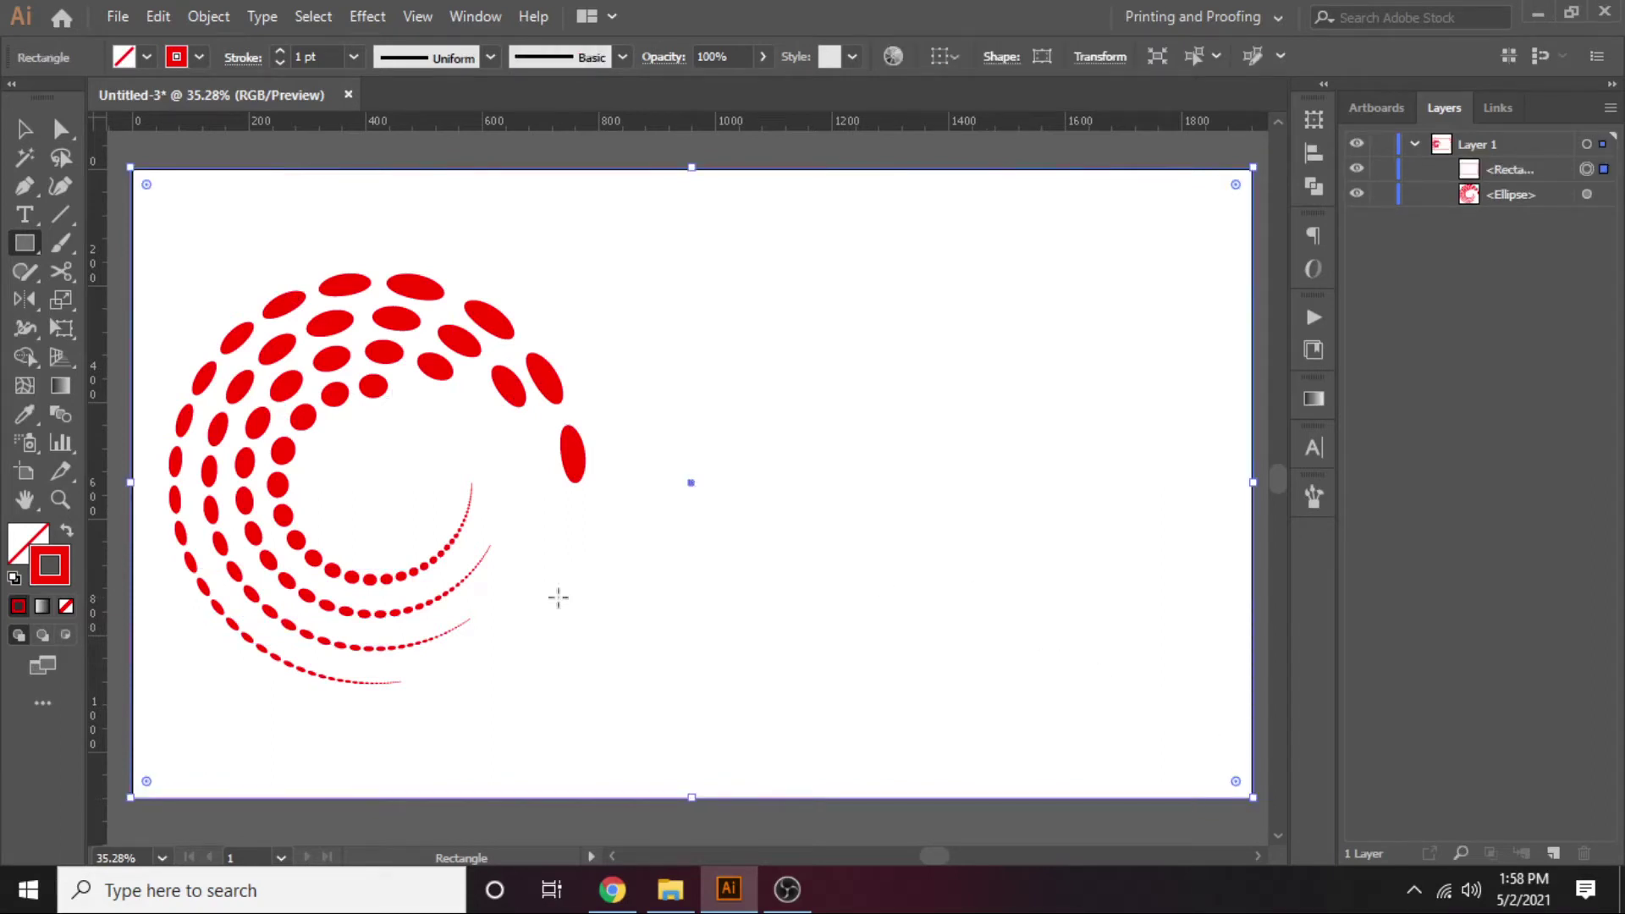
pyautogui.press('v')
# Step: Give the rectangle no stroke and a navy #001f51 fill, and move it in Layers
pyautogui.click(66, 606)
pyautogui.click(34, 563)
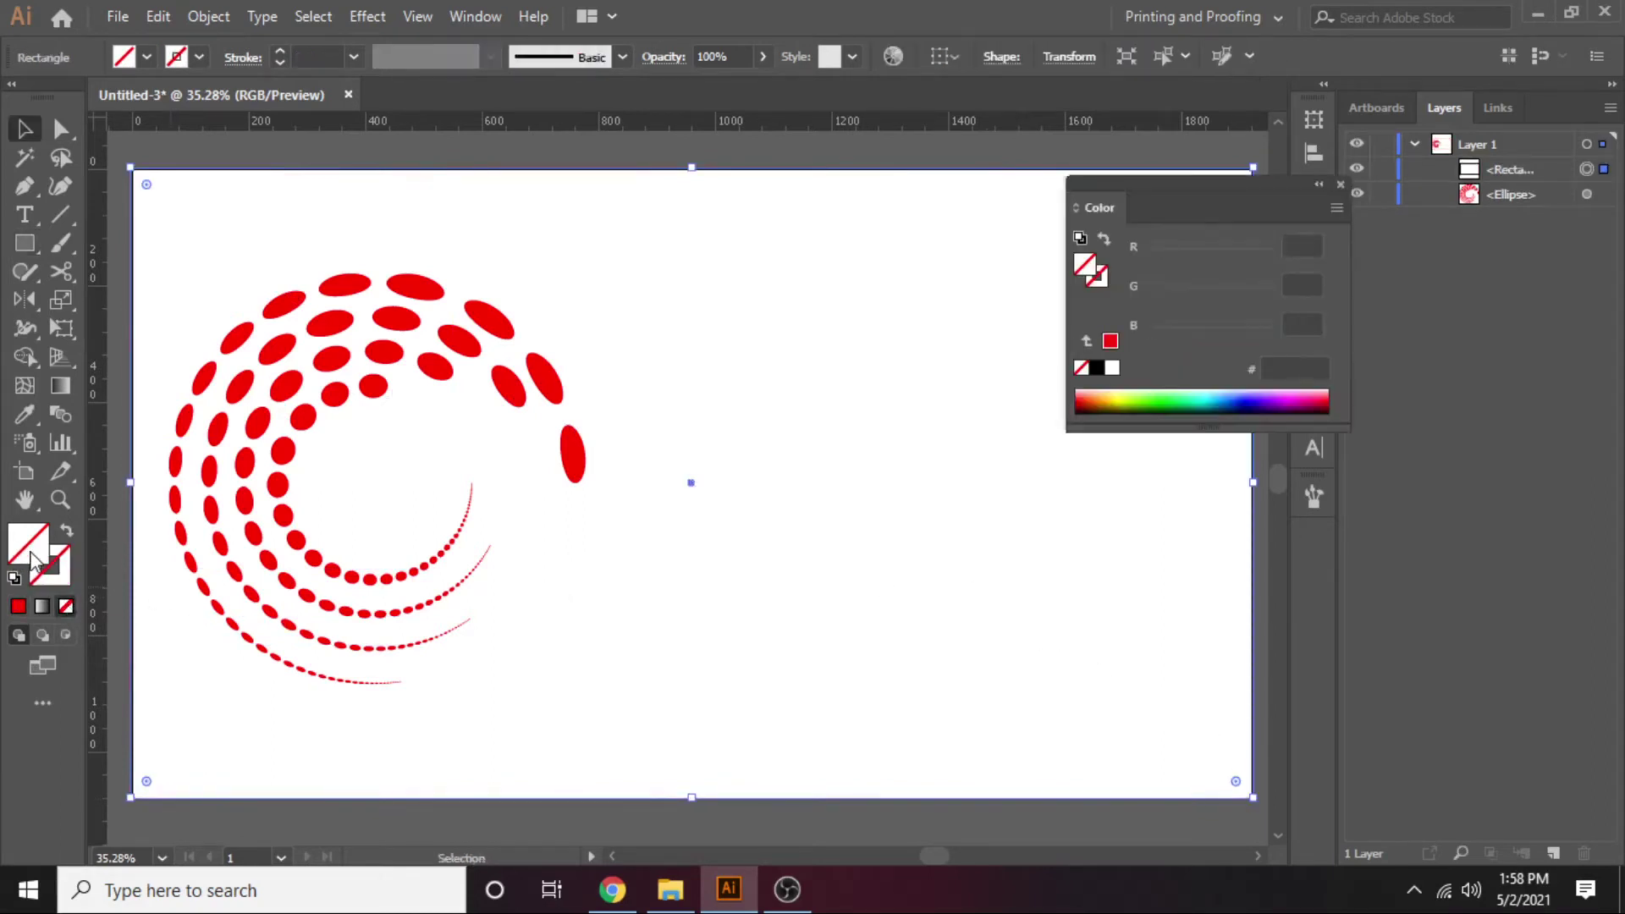
pyautogui.doubleClick(33, 563)
pyautogui.write('001f')
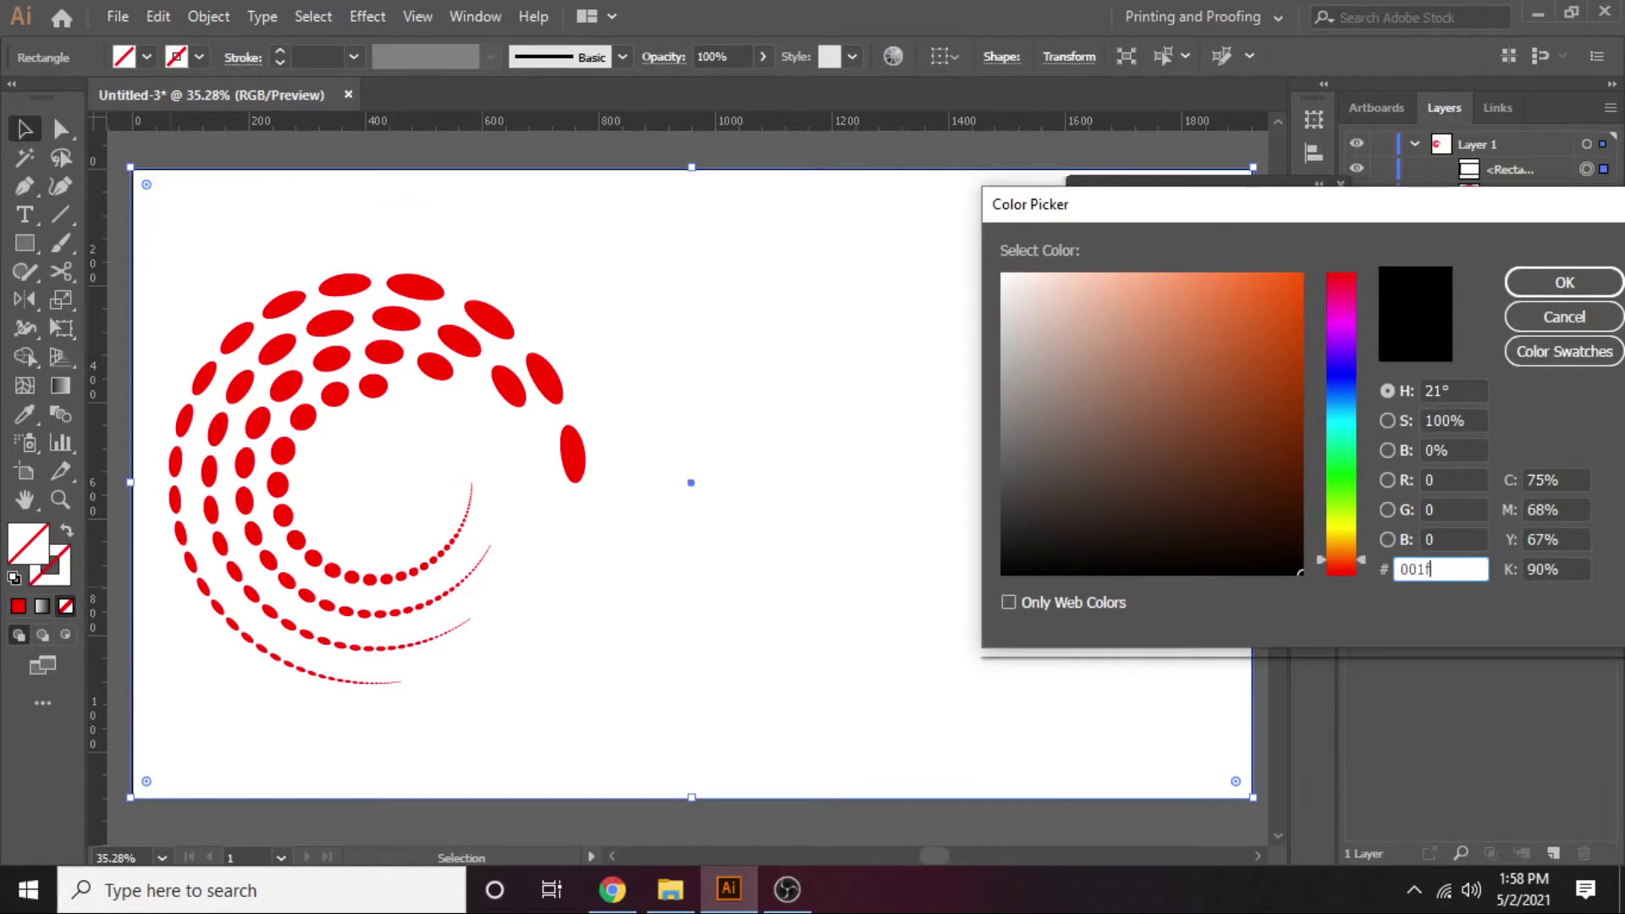
pyautogui.write('1')
pyautogui.click(1557, 281)
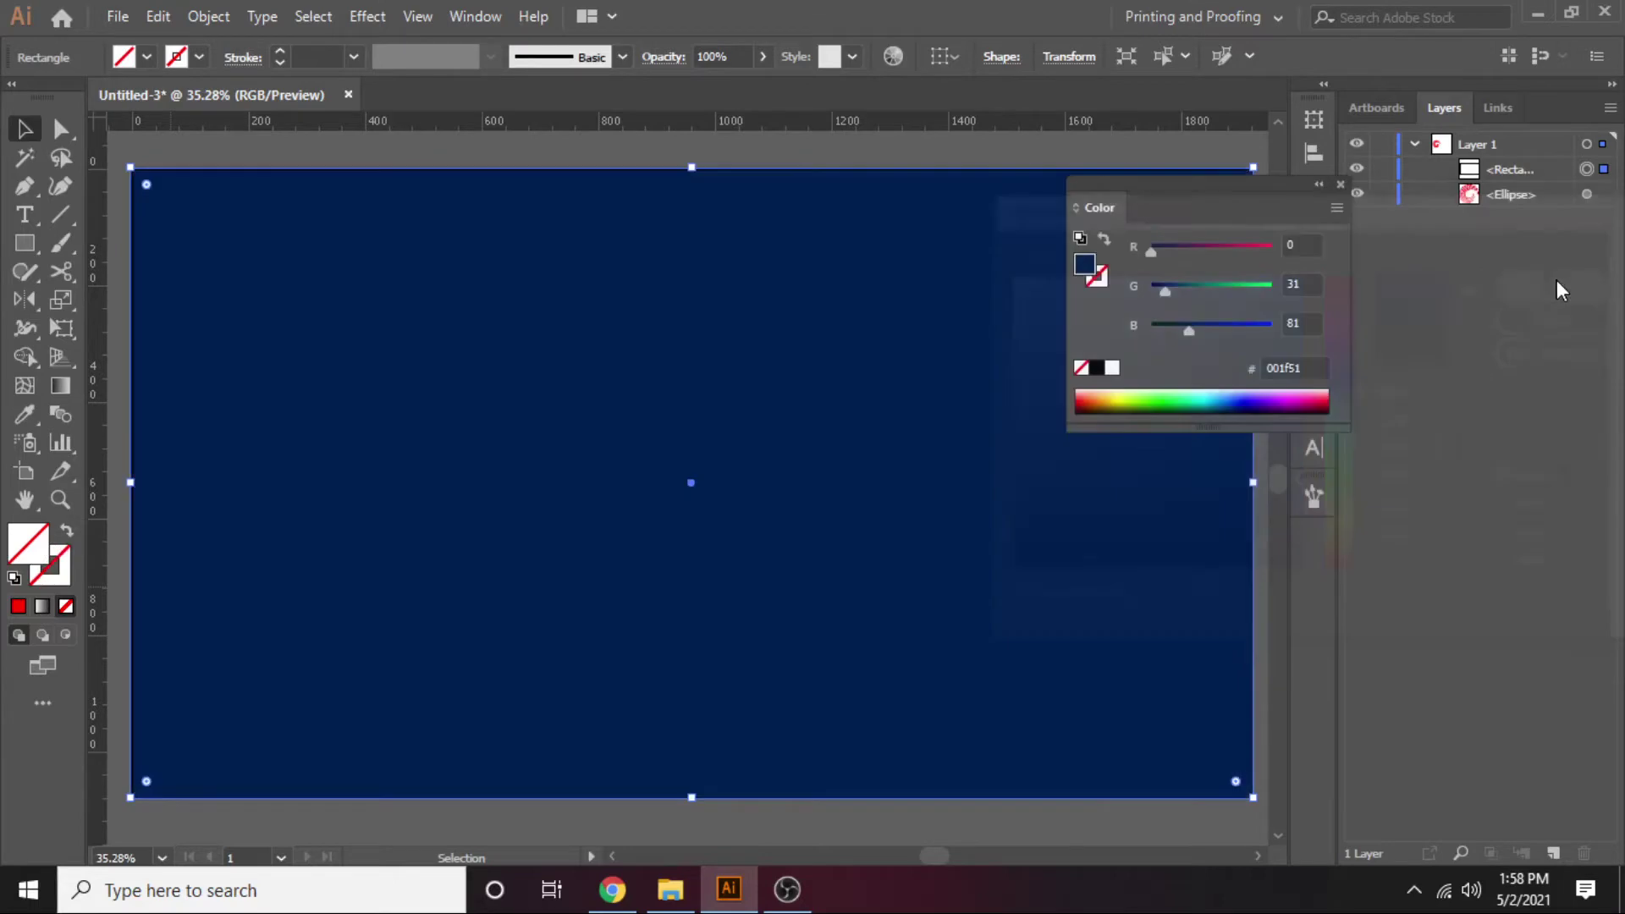
pyautogui.click(1340, 185)
pyautogui.moveTo(1515, 169); pyautogui.dragTo(1520, 204)
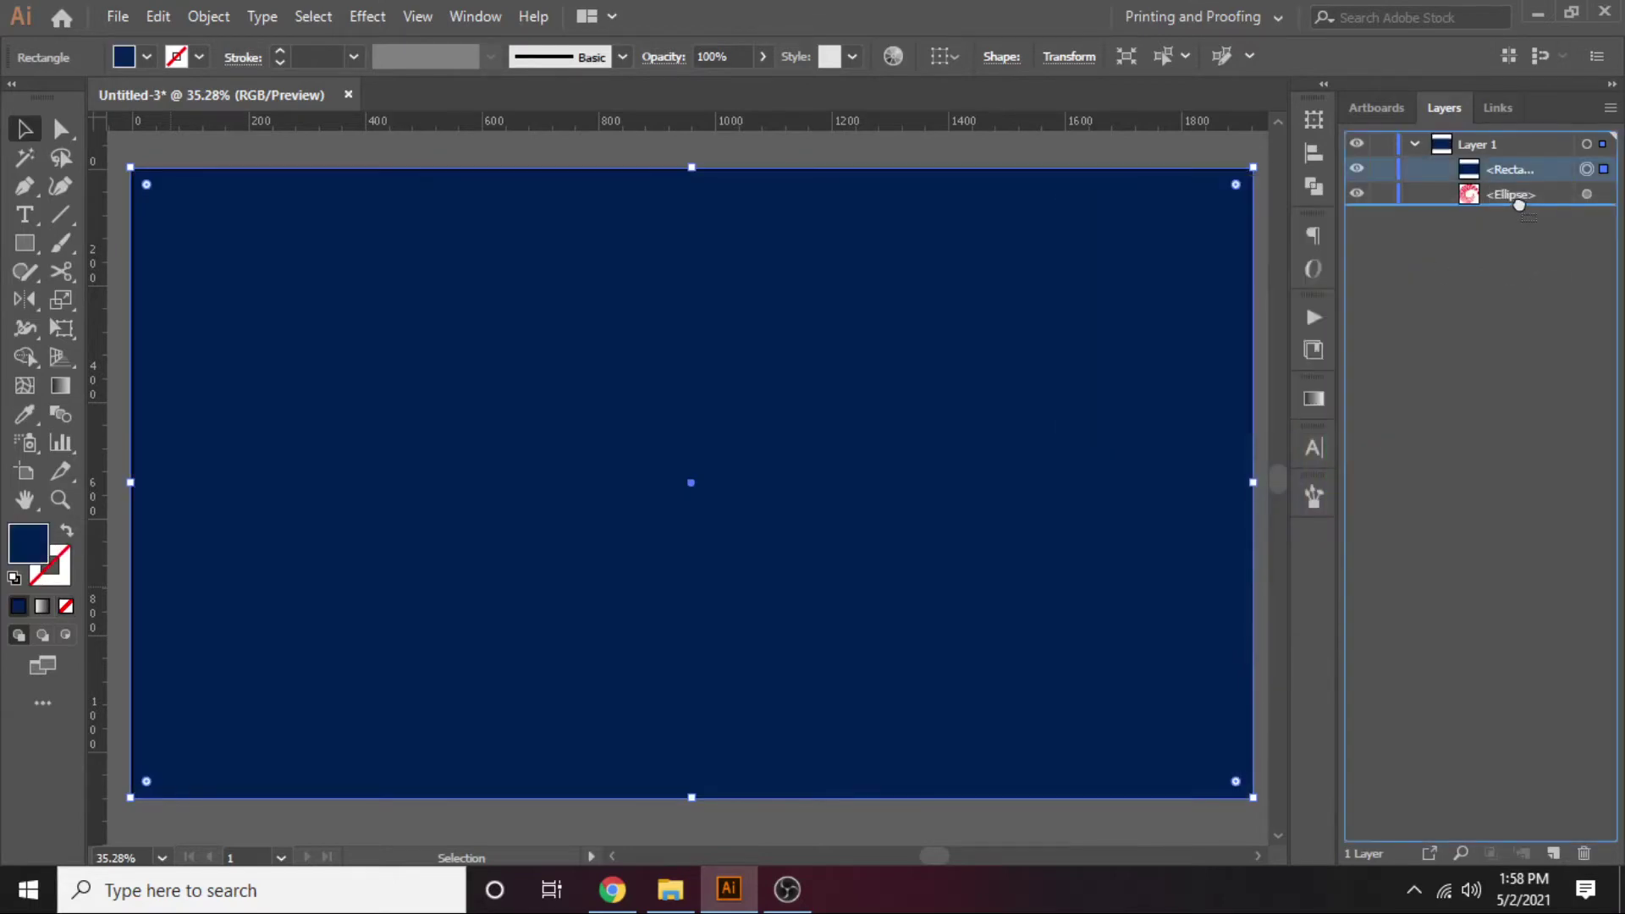
# Step: Lock the navy background rectangle and select the red dot swirl
pyautogui.click(1382, 194)
pyautogui.click(681, 360)
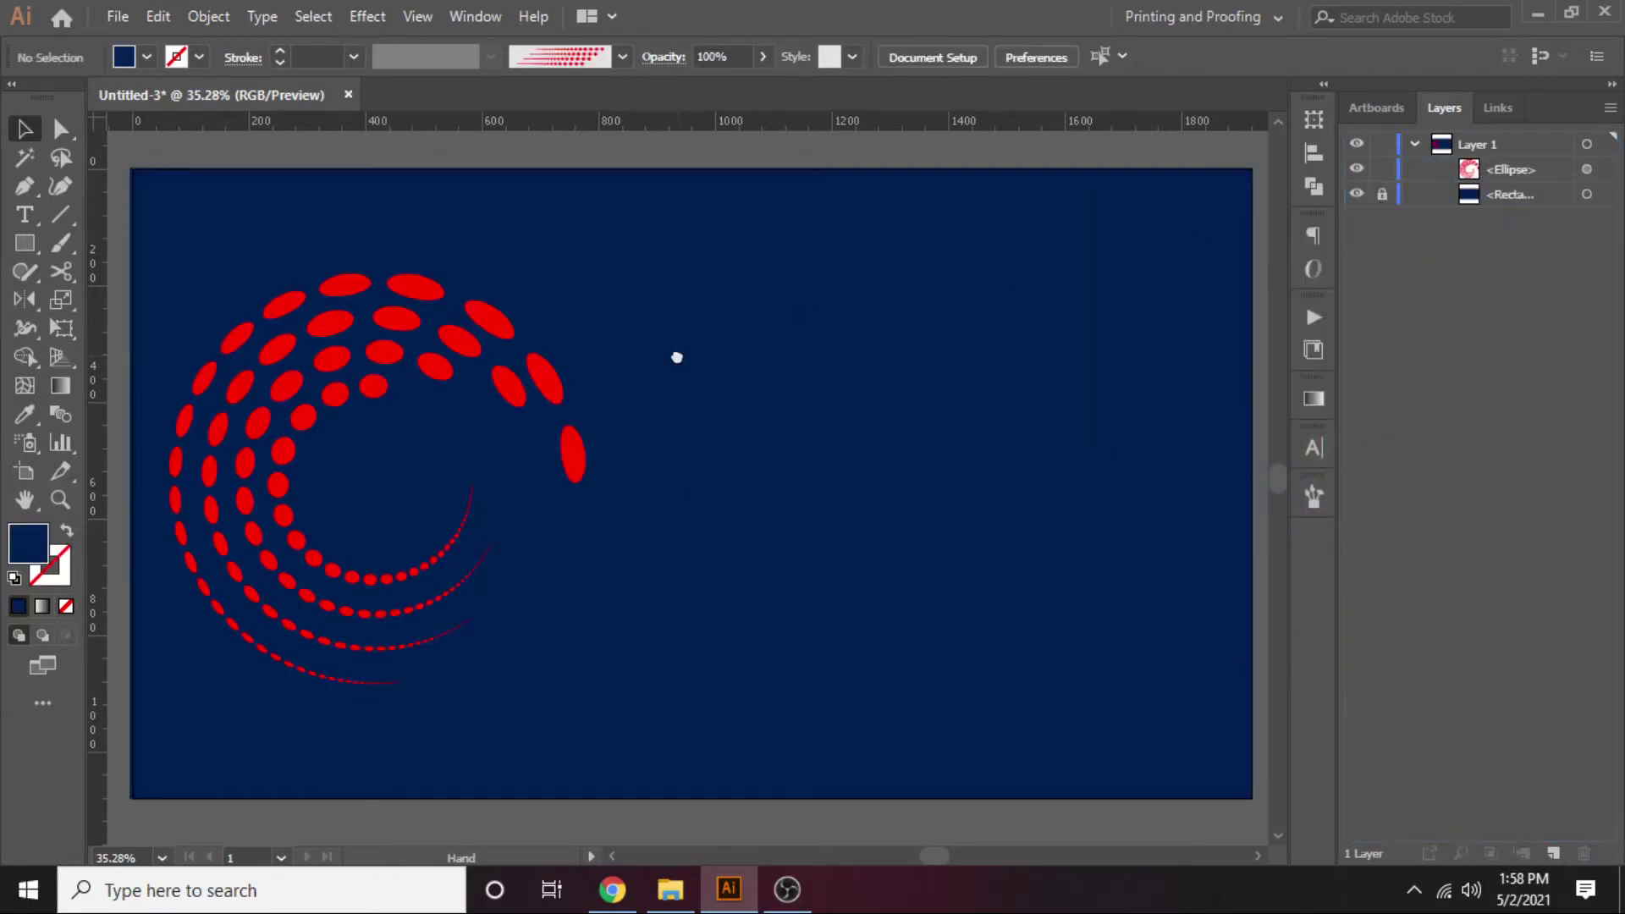
pyautogui.click(544, 385)
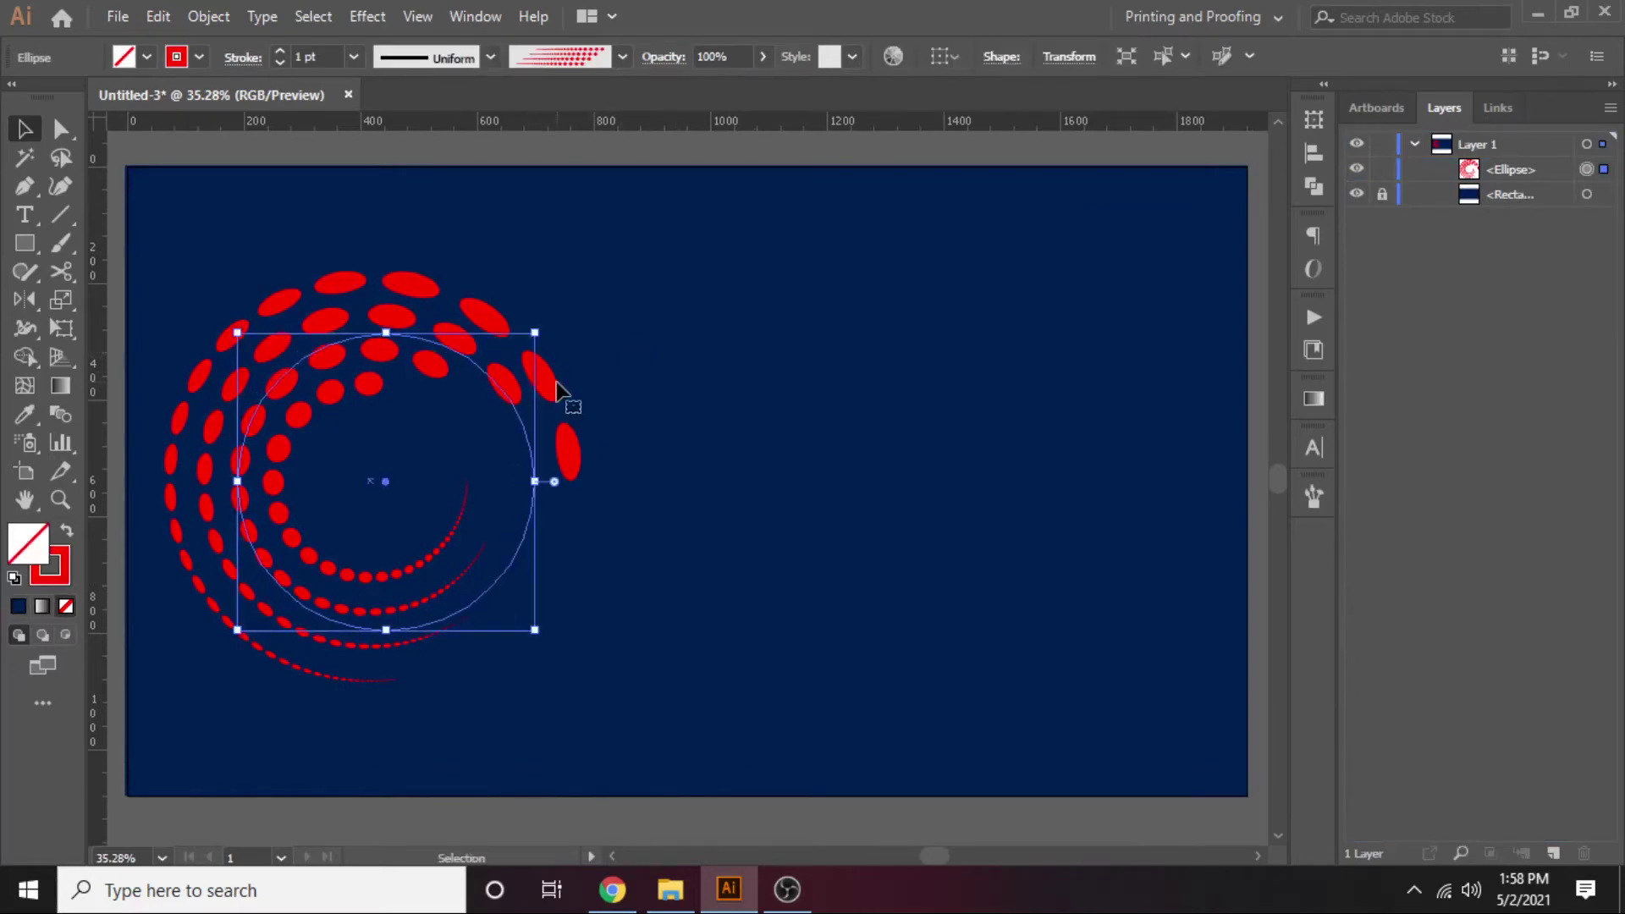
# Step: Expand the swirl's appearance and ungroup it into individual dots
pyautogui.click(212, 17)
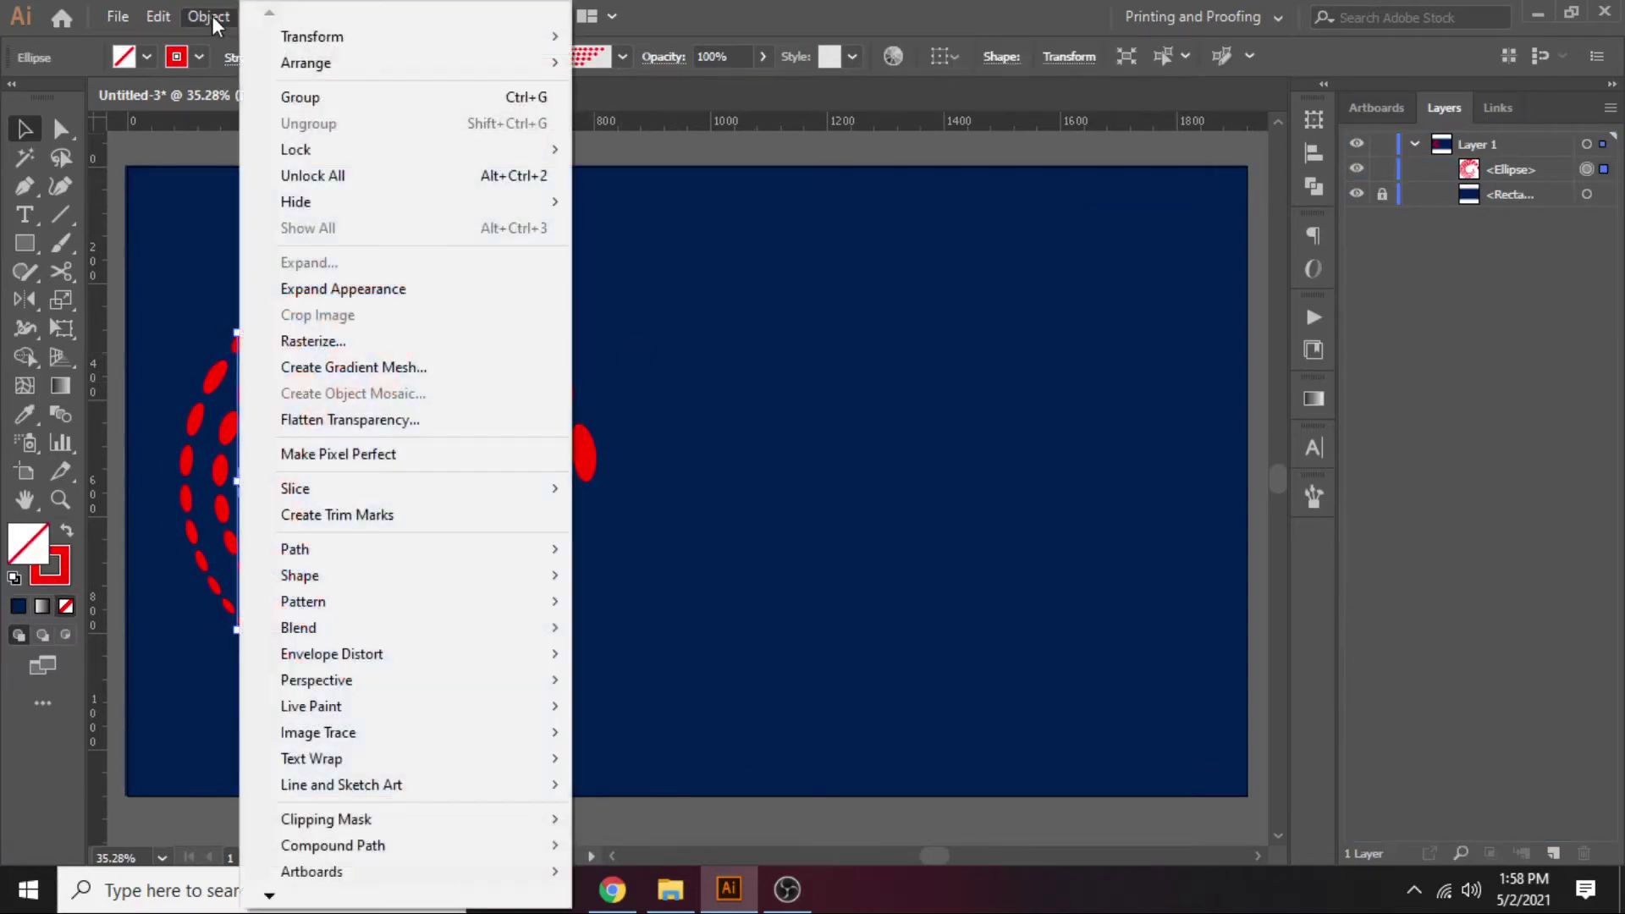
pyautogui.click(343, 289)
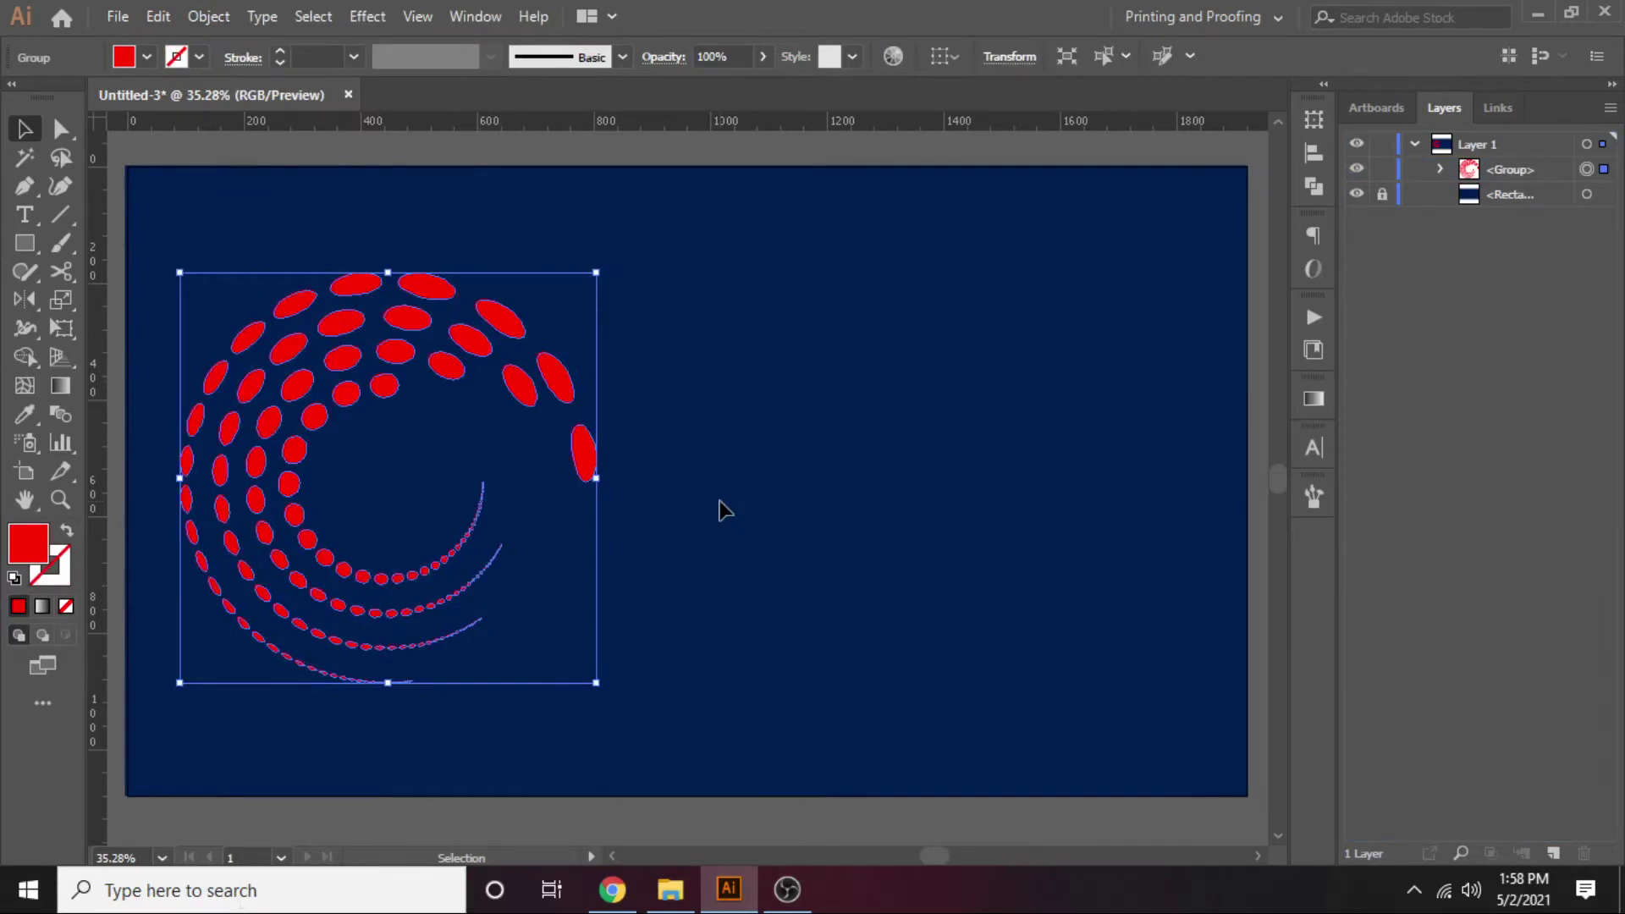
pyautogui.click(724, 507)
pyautogui.click(385, 392)
pyautogui.rightClick(385, 394)
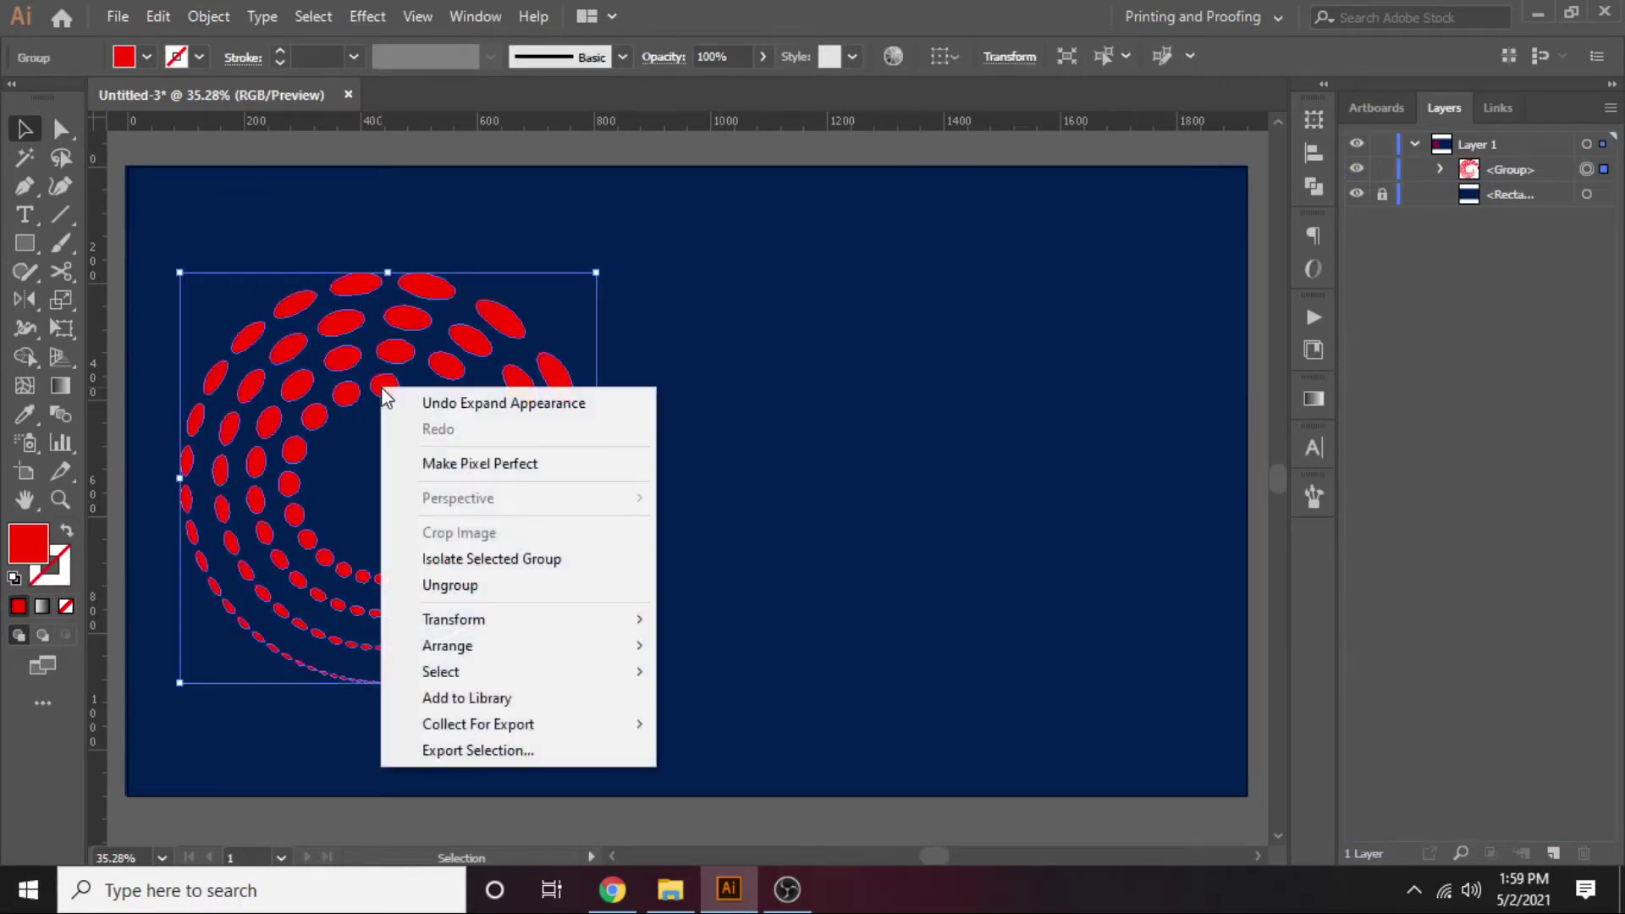
pyautogui.click(451, 585)
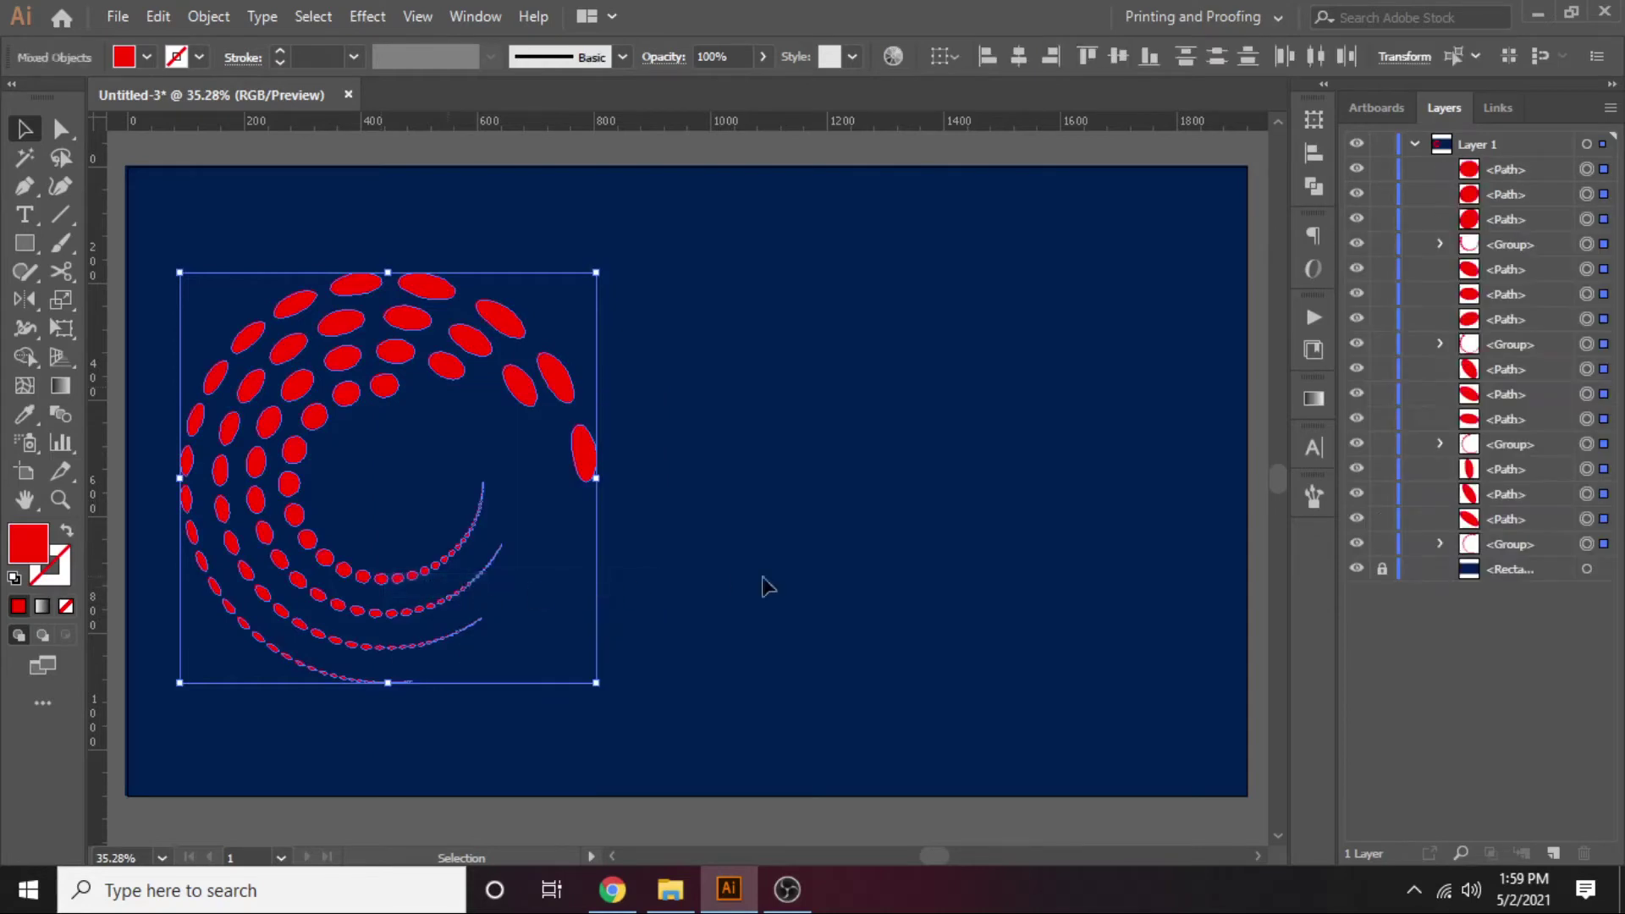
pyautogui.click(355, 435)
# Step: Group the innermost ring of dots and fill it yellow
pyautogui.click(389, 394)
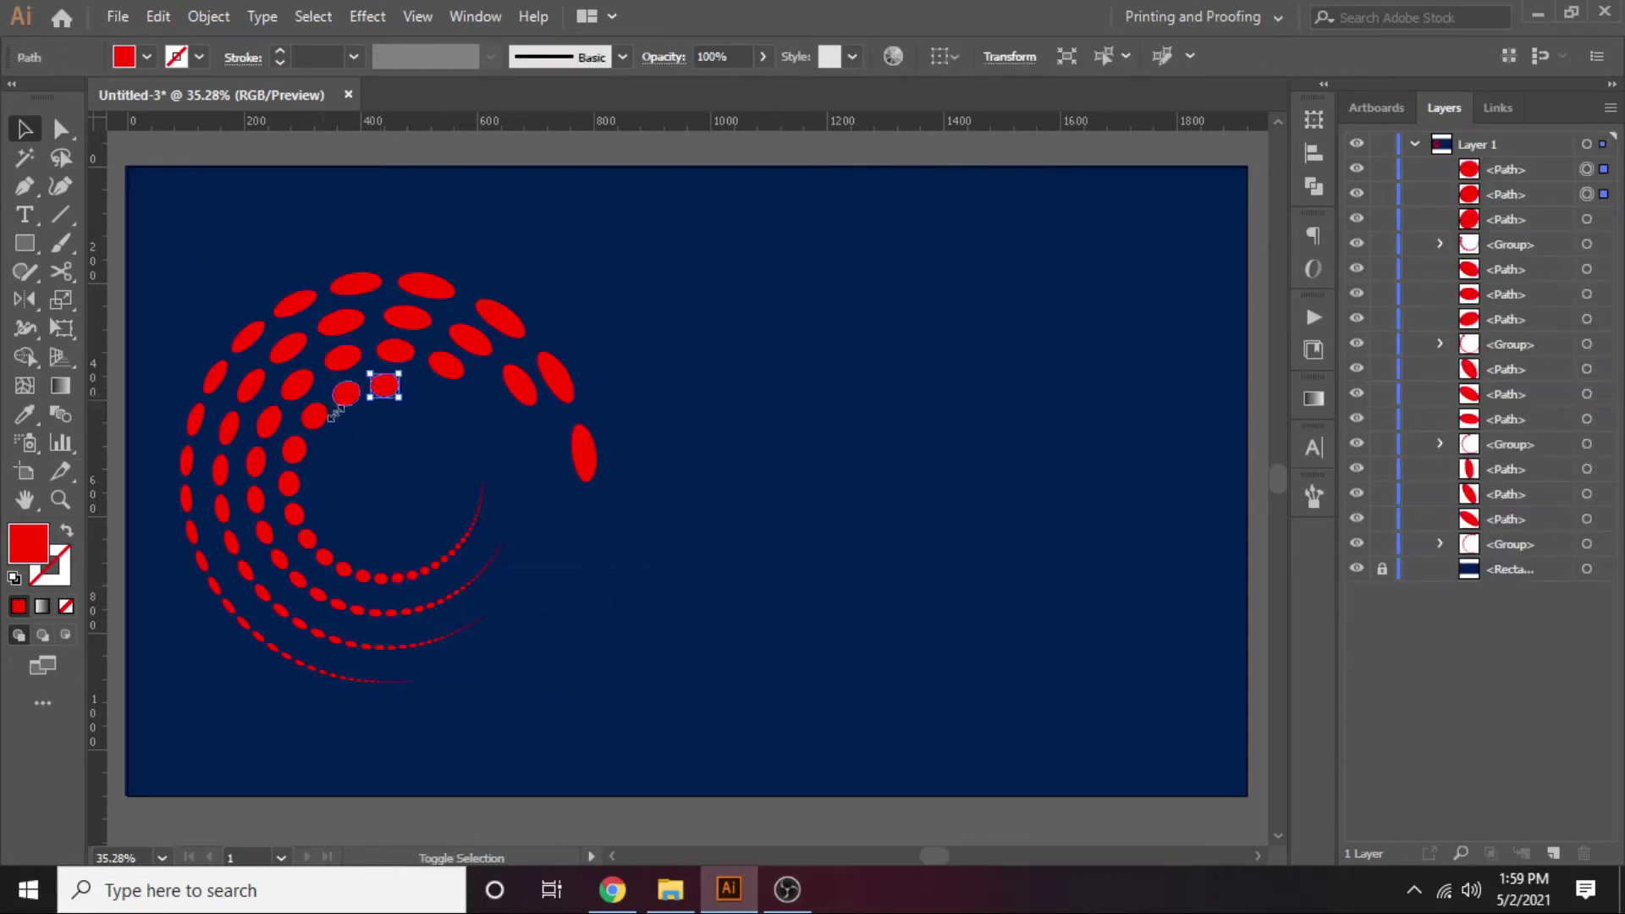
pyautogui.keyDown('shift'); pyautogui.click(314, 416); pyautogui.keyUp('shift')
pyautogui.keyDown('shift'); pyautogui.click(295, 450); pyautogui.keyUp('shift')
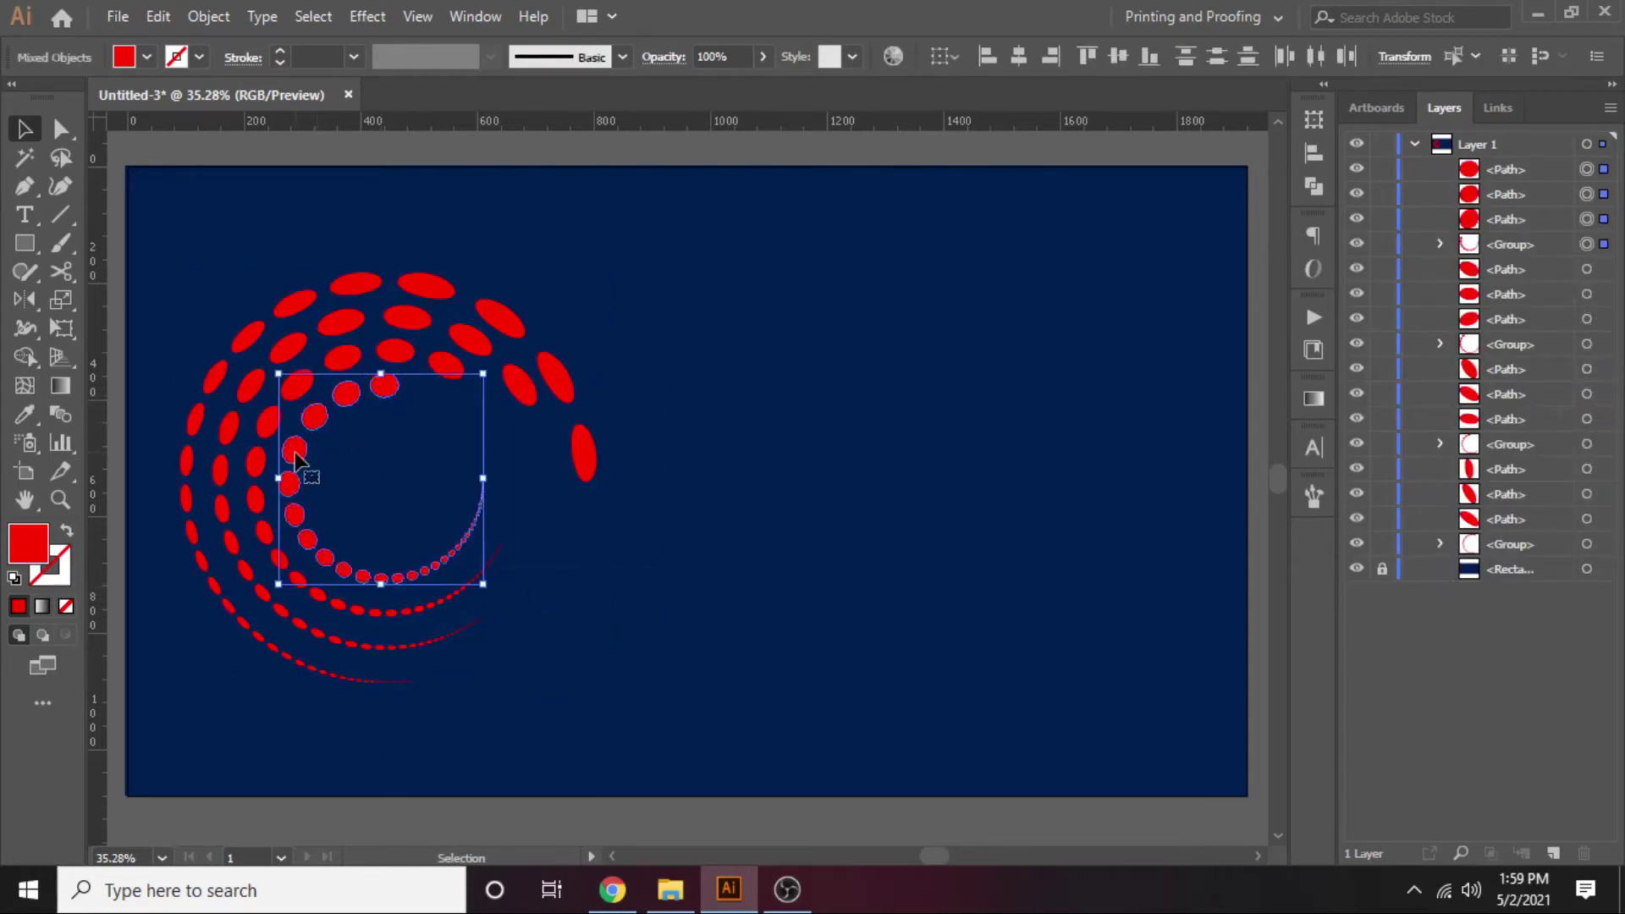
pyautogui.press('ctrl')
pyautogui.hotkey('ctrl', 'g')
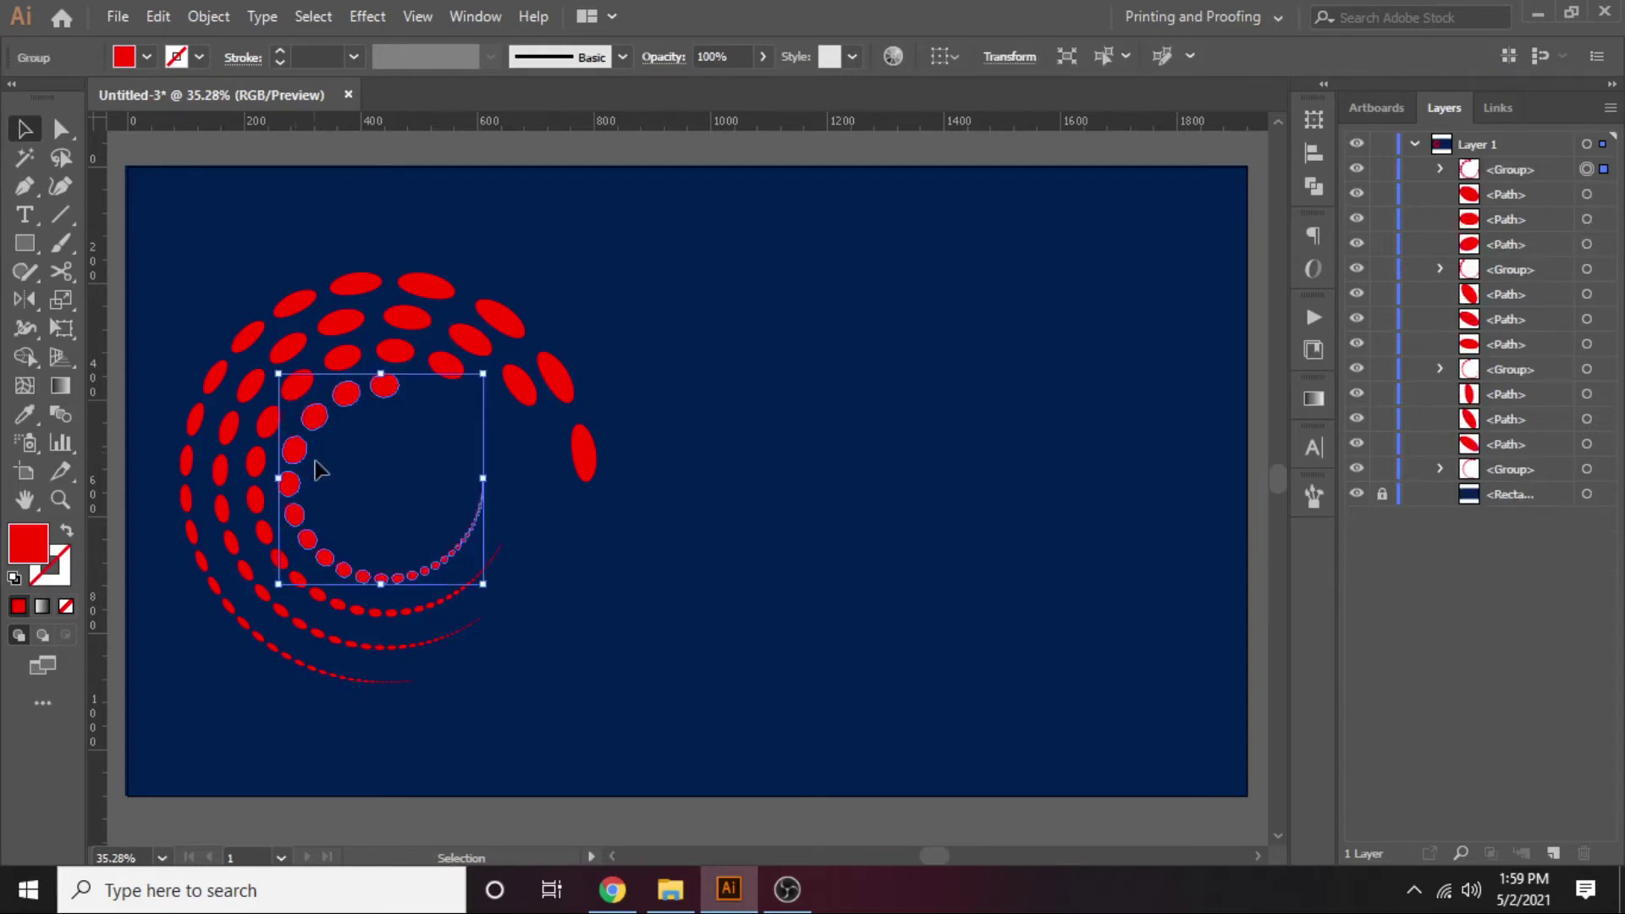
pyautogui.doubleClick(28, 546)
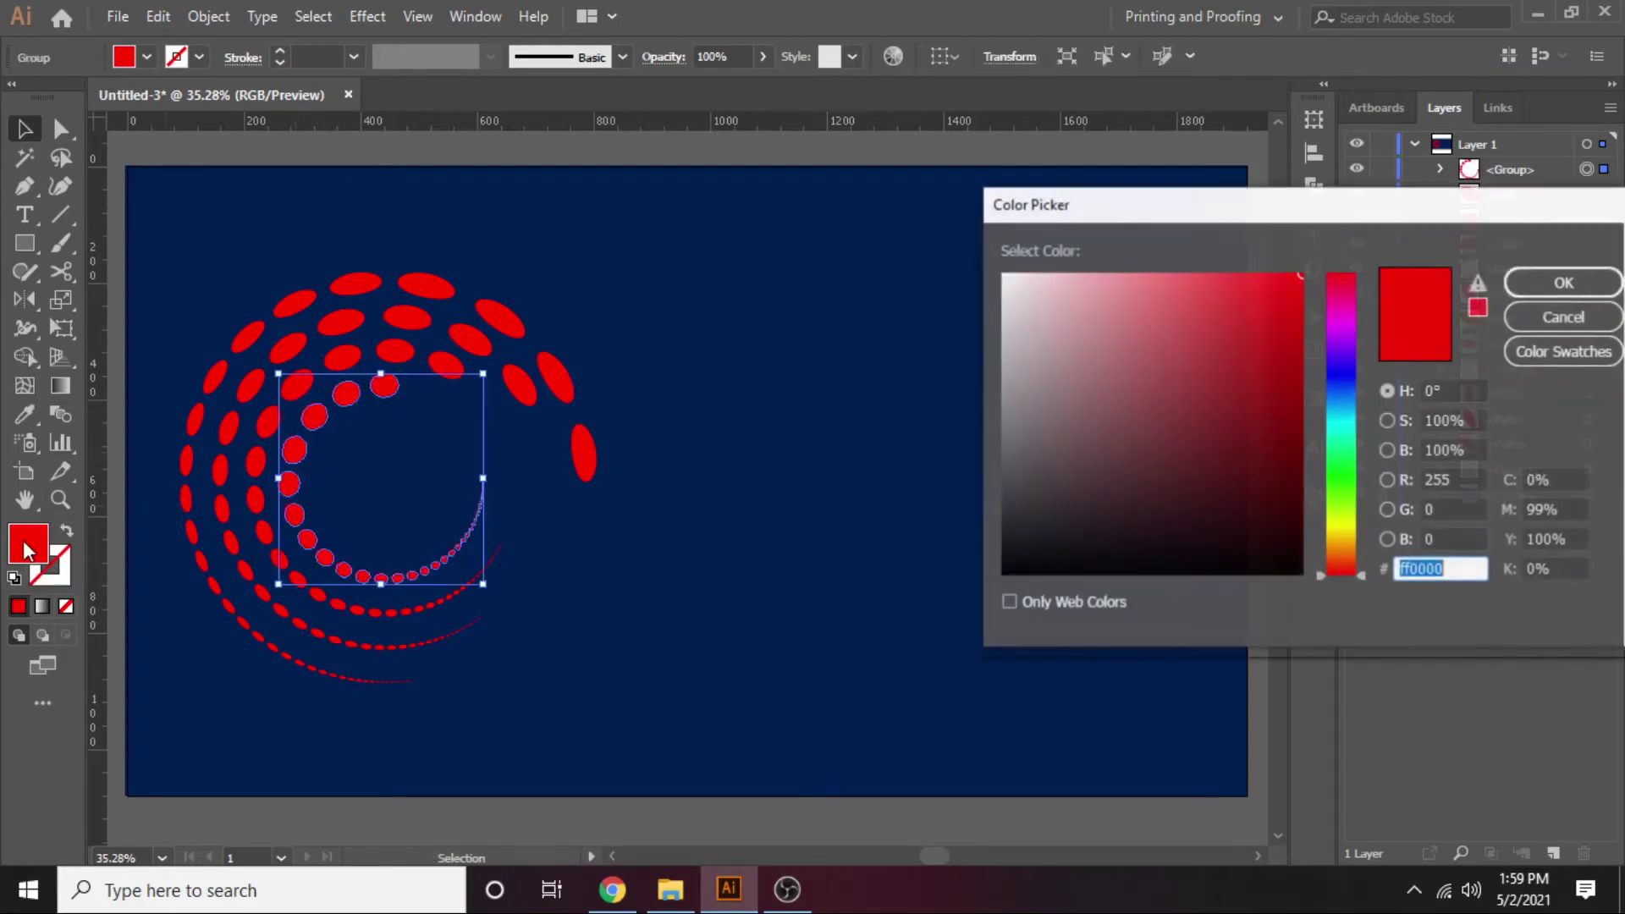
pyautogui.write('fbc108')
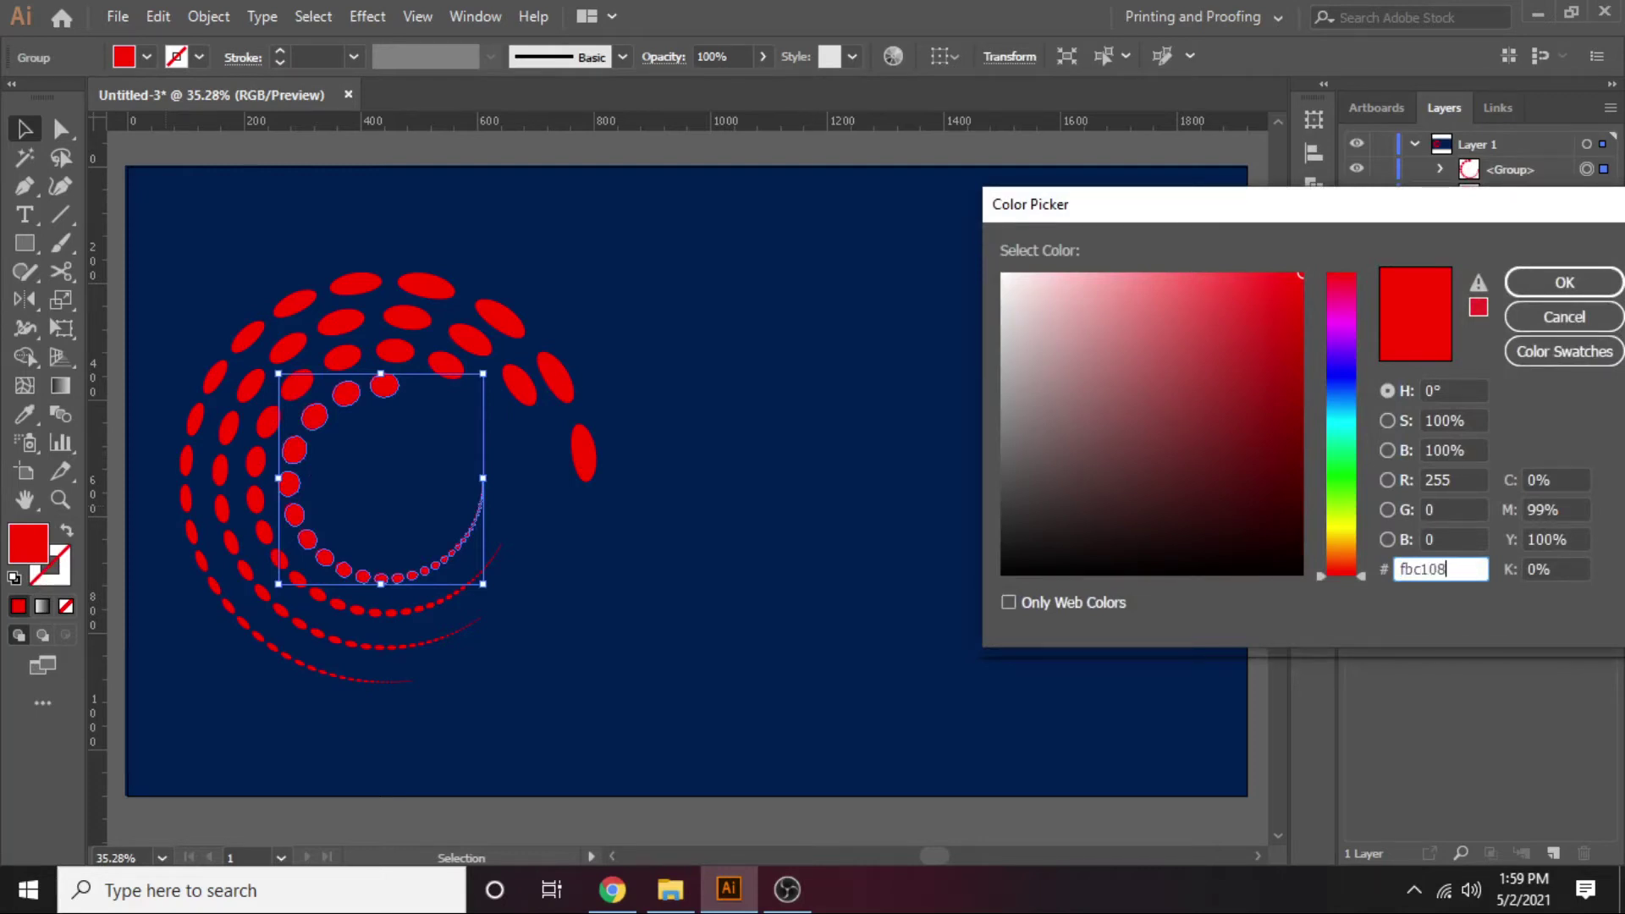
pyautogui.press('Return')
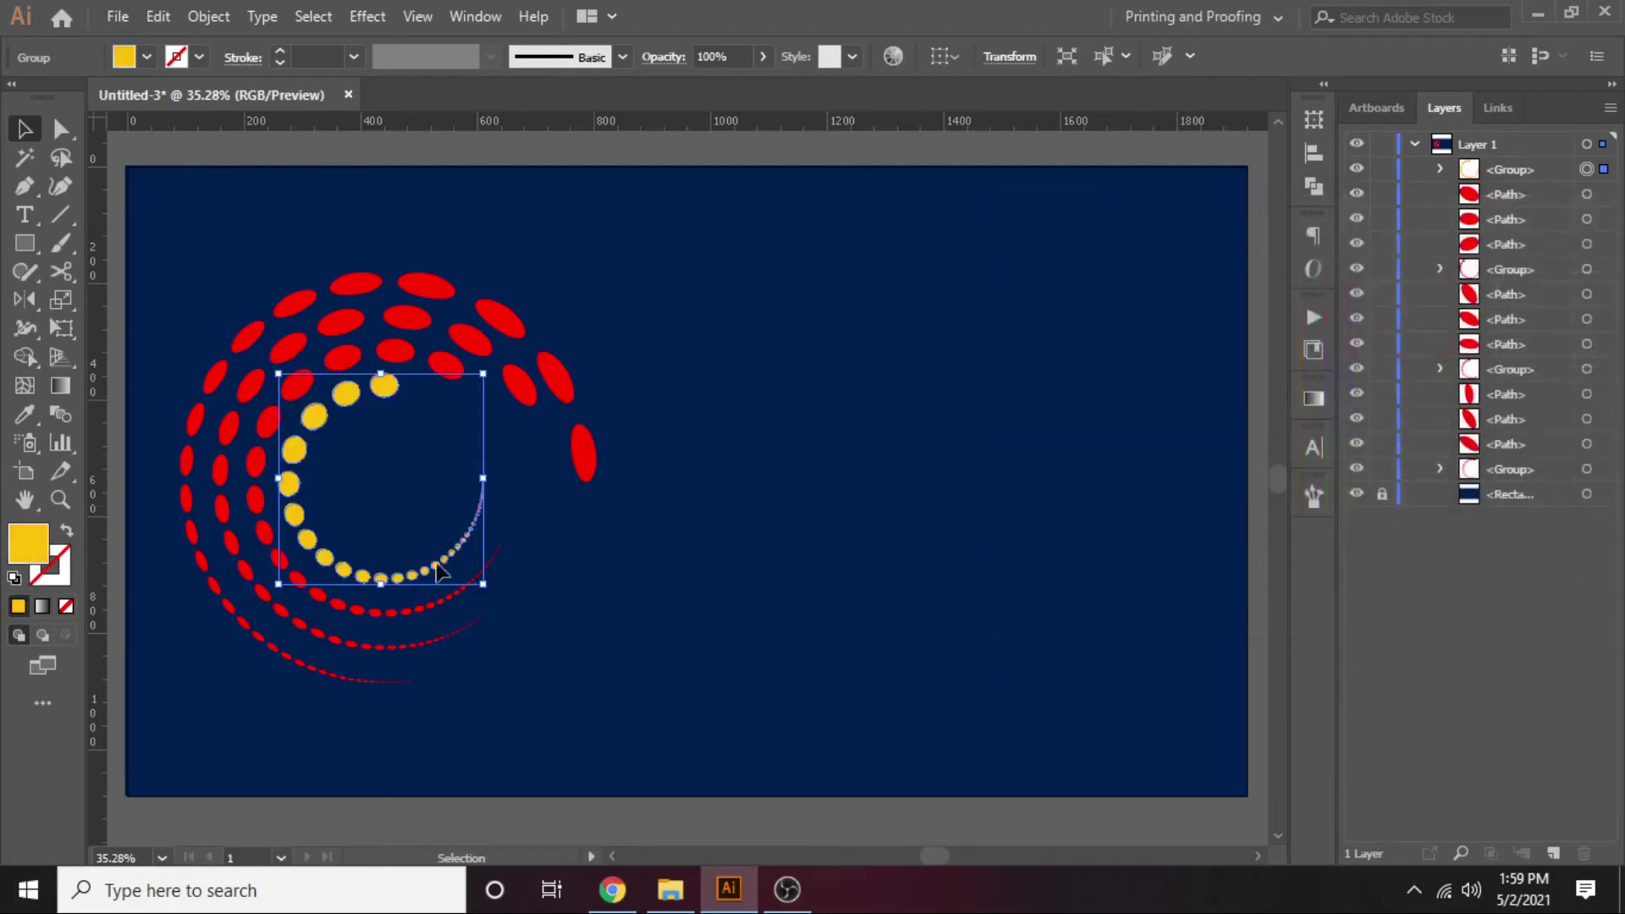
pyautogui.click(474, 432)
# Step: Select the next ring of red dots and fill it orange
pyautogui.click(447, 366)
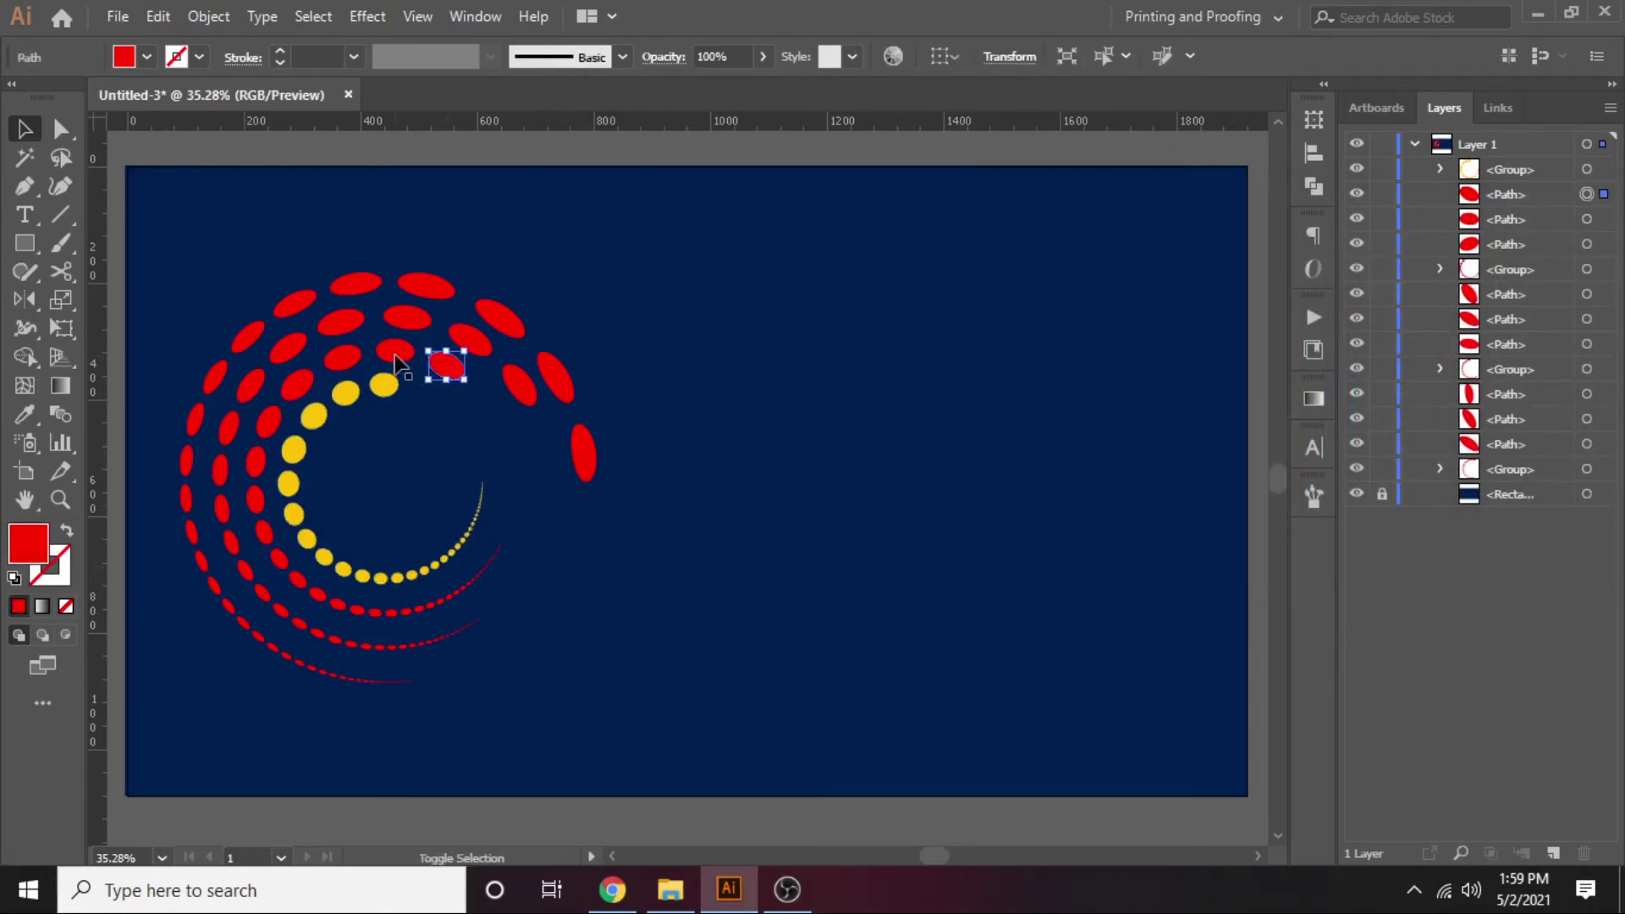
pyautogui.keyDown('shift'); pyautogui.click(395, 350); pyautogui.keyUp('shift')
pyautogui.keyDown('shift'); pyautogui.click(343, 357); pyautogui.keyUp('shift')
pyautogui.keyDown('shift'); pyautogui.click(296, 392); pyautogui.keyUp('shift')
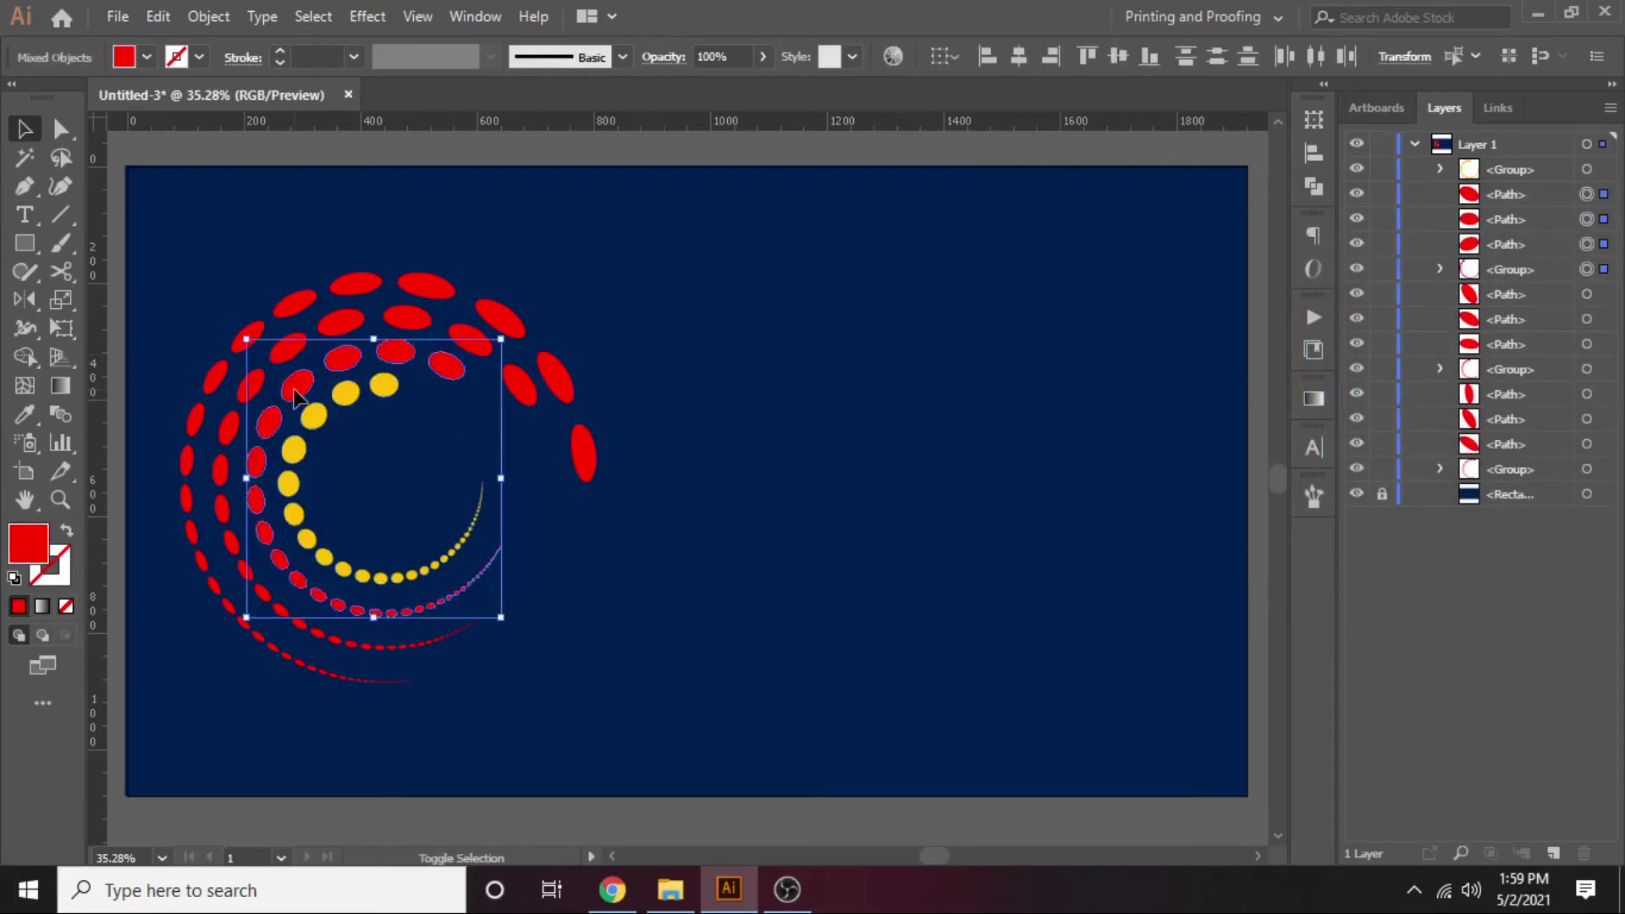
pyautogui.doubleClick(28, 543)
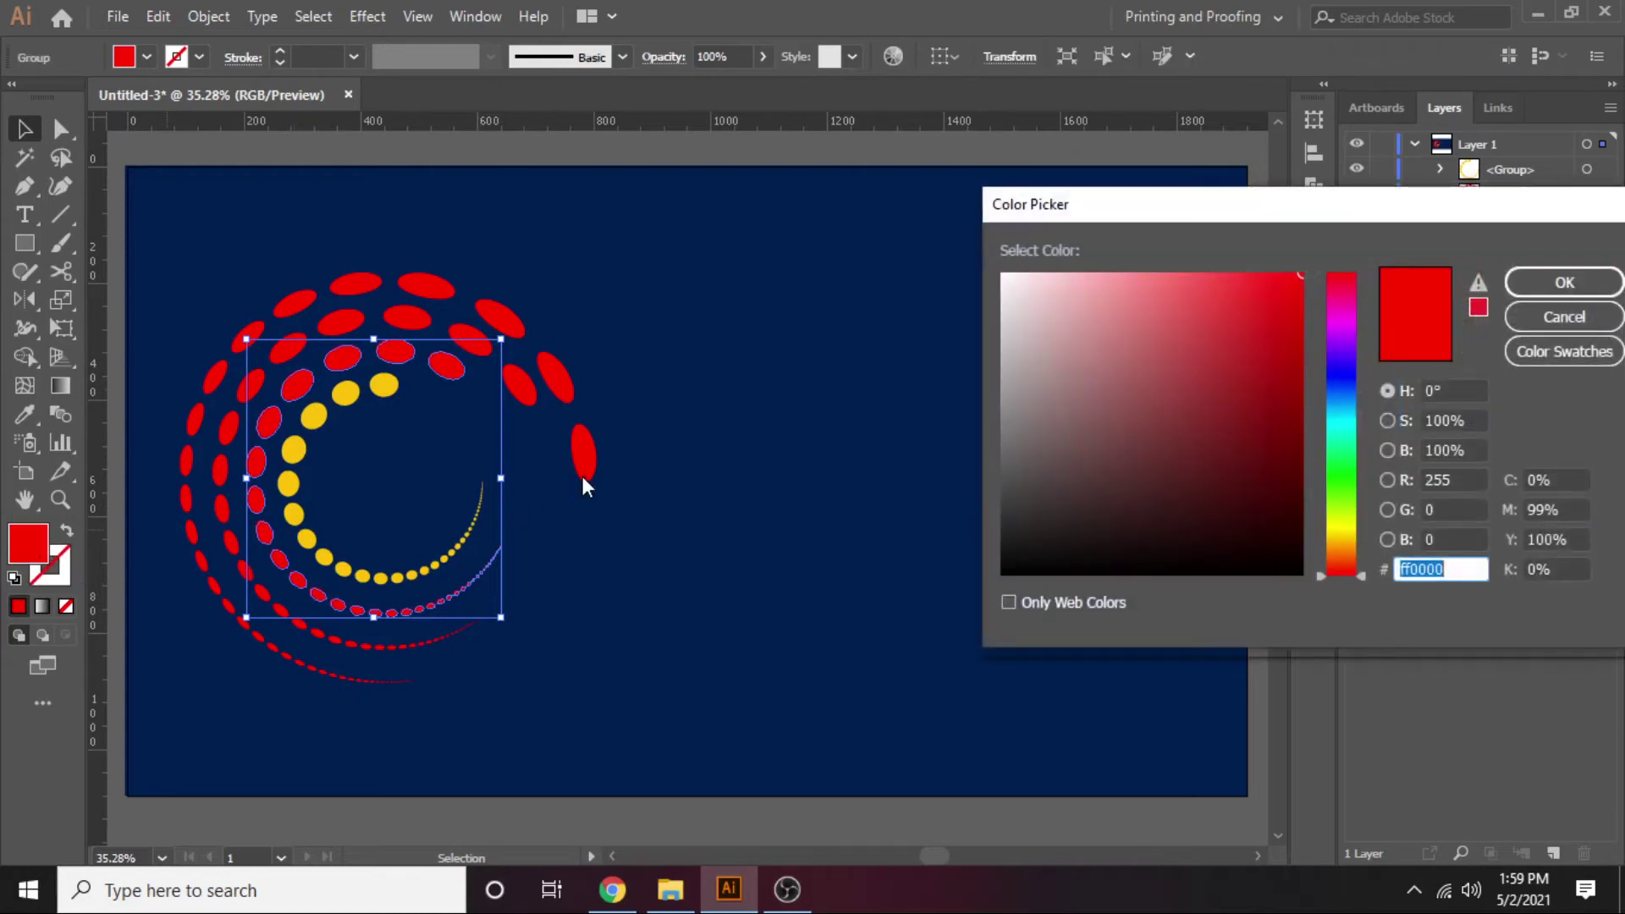
pyautogui.write('f')
pyautogui.press('Return')
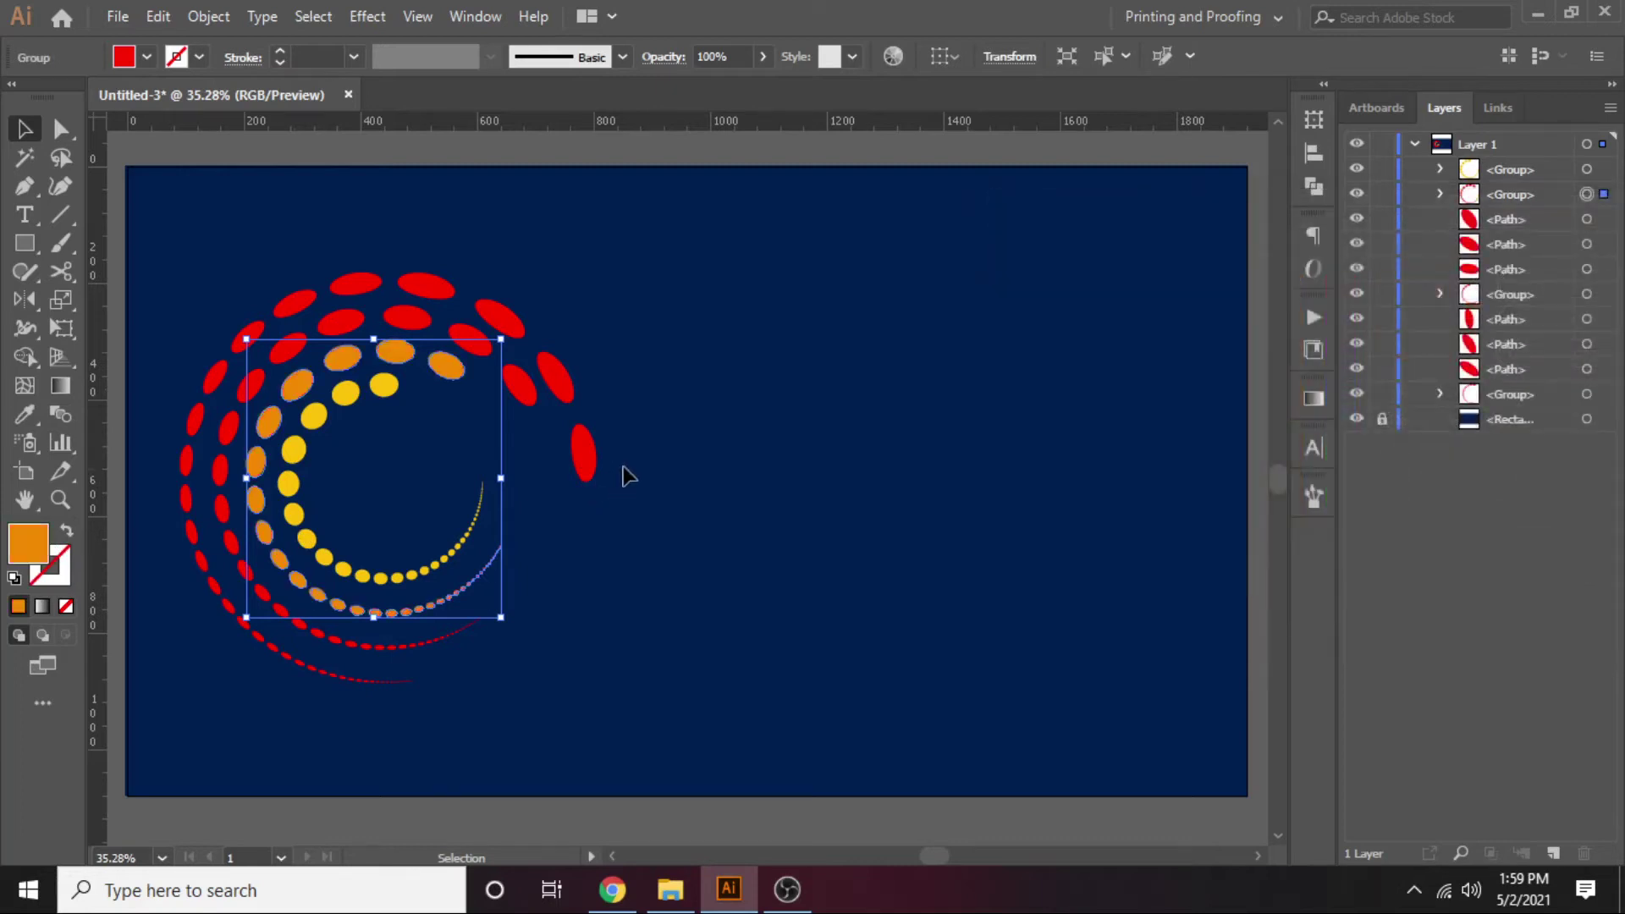
# Step: Fill three red ellipses and the middle dot ring with orange ff7300
pyautogui.click(544, 446)
pyautogui.click(507, 383)
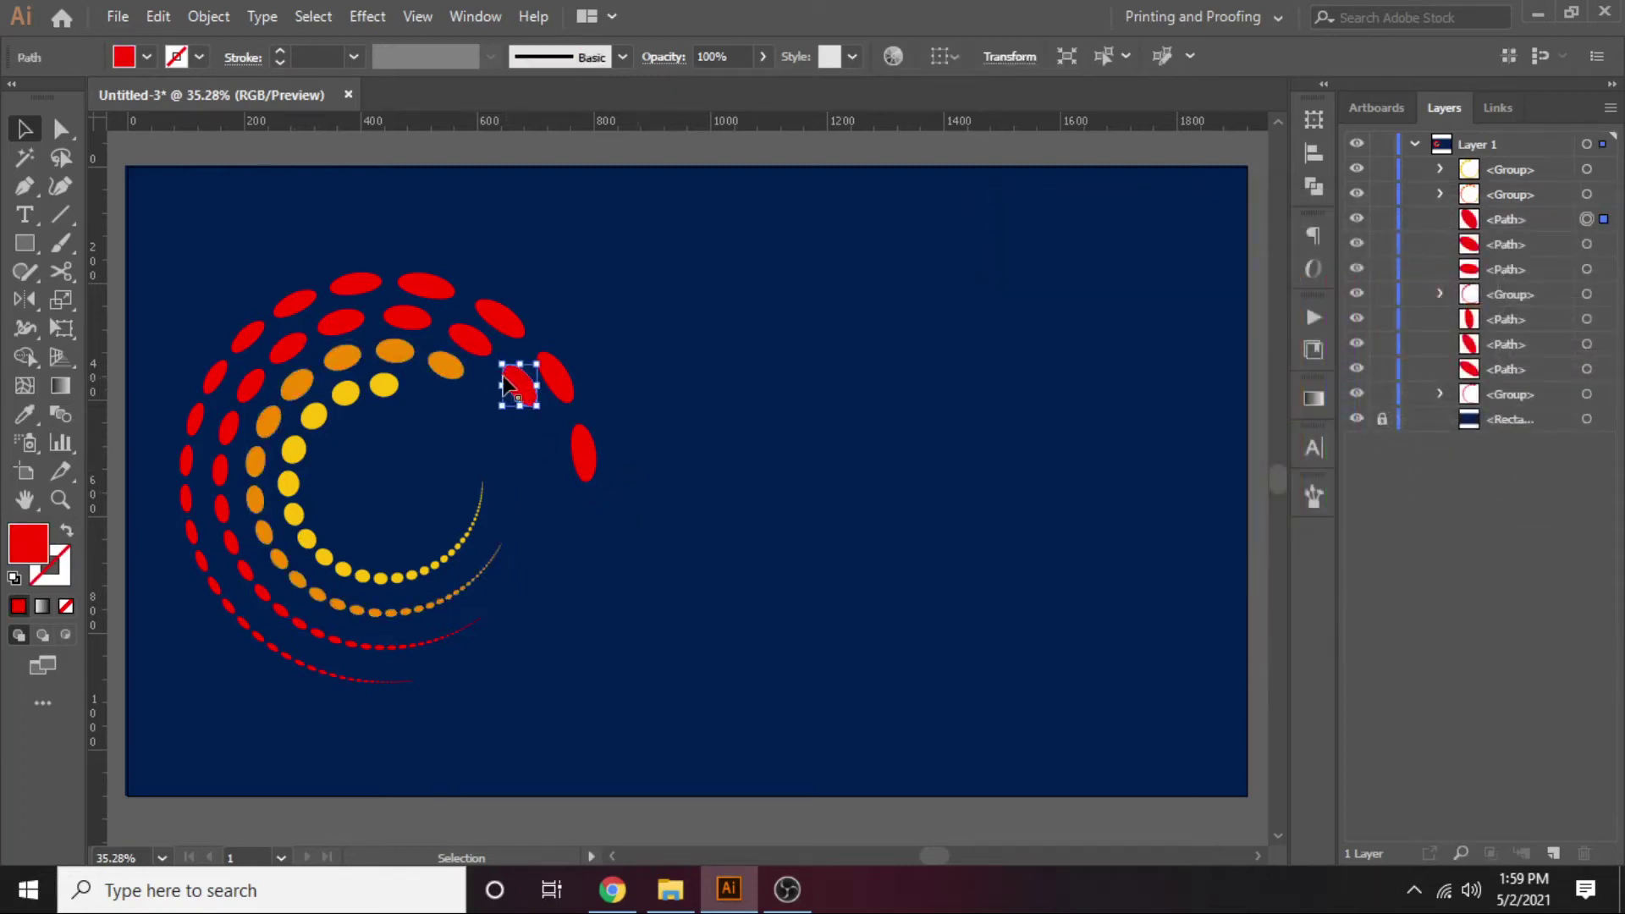
pyautogui.keyDown('shift'); pyautogui.click(470, 339); pyautogui.keyUp('shift')
pyautogui.keyDown('shift'); pyautogui.click(407, 317); pyautogui.keyUp('shift')
pyautogui.keyDown('shift'); pyautogui.click(347, 326); pyautogui.keyUp('shift')
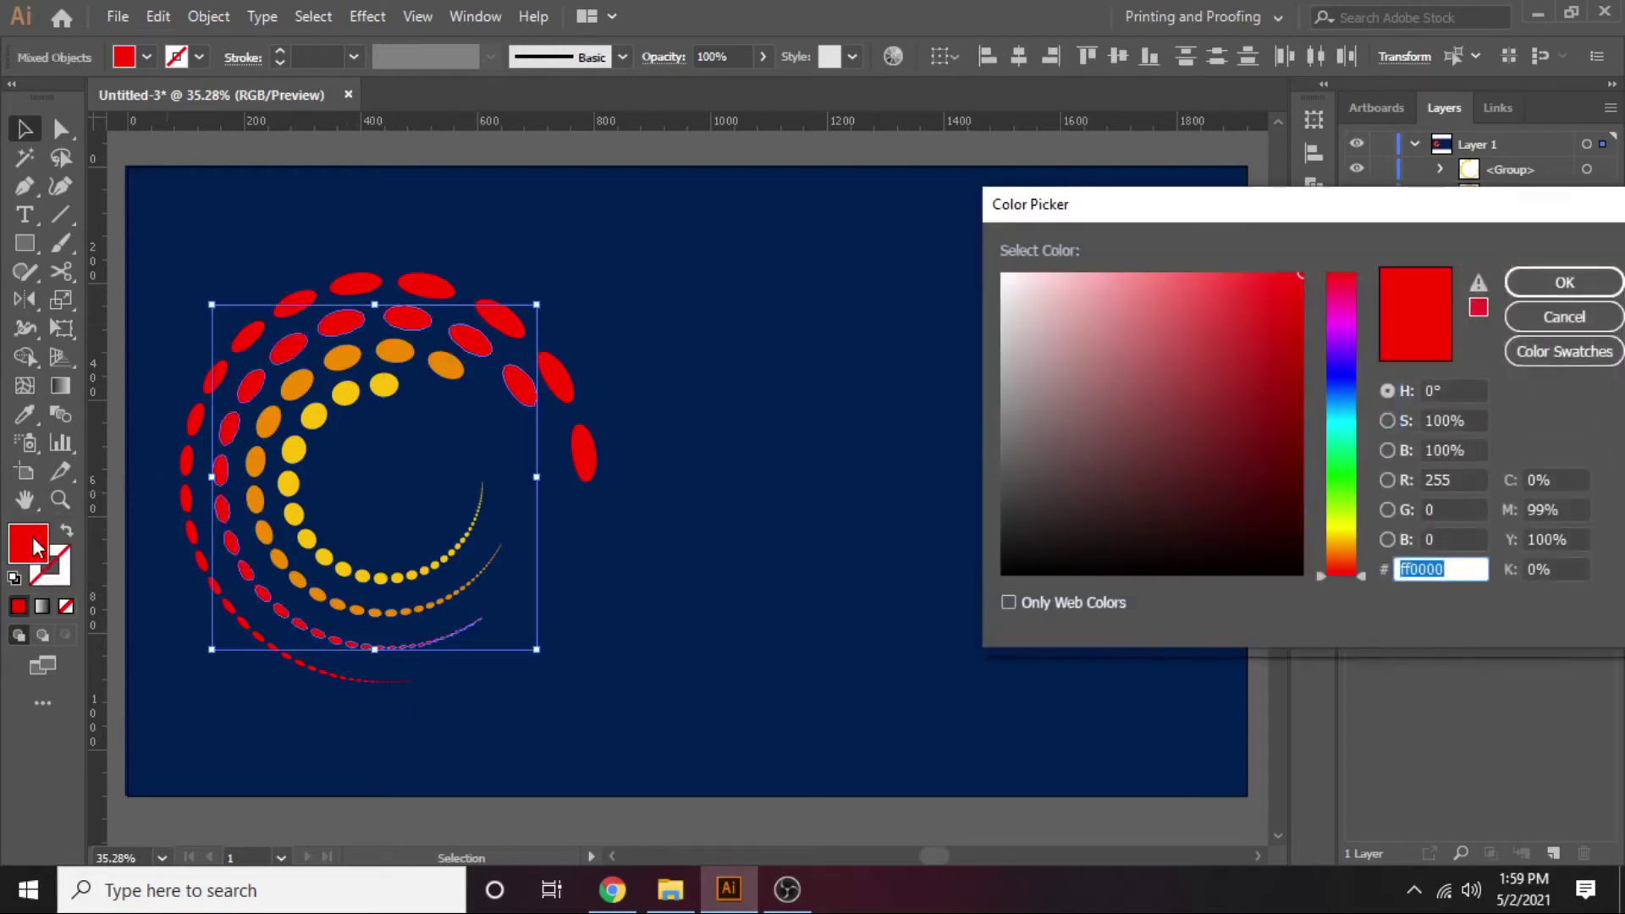
pyautogui.write('f')
pyautogui.press('Return')
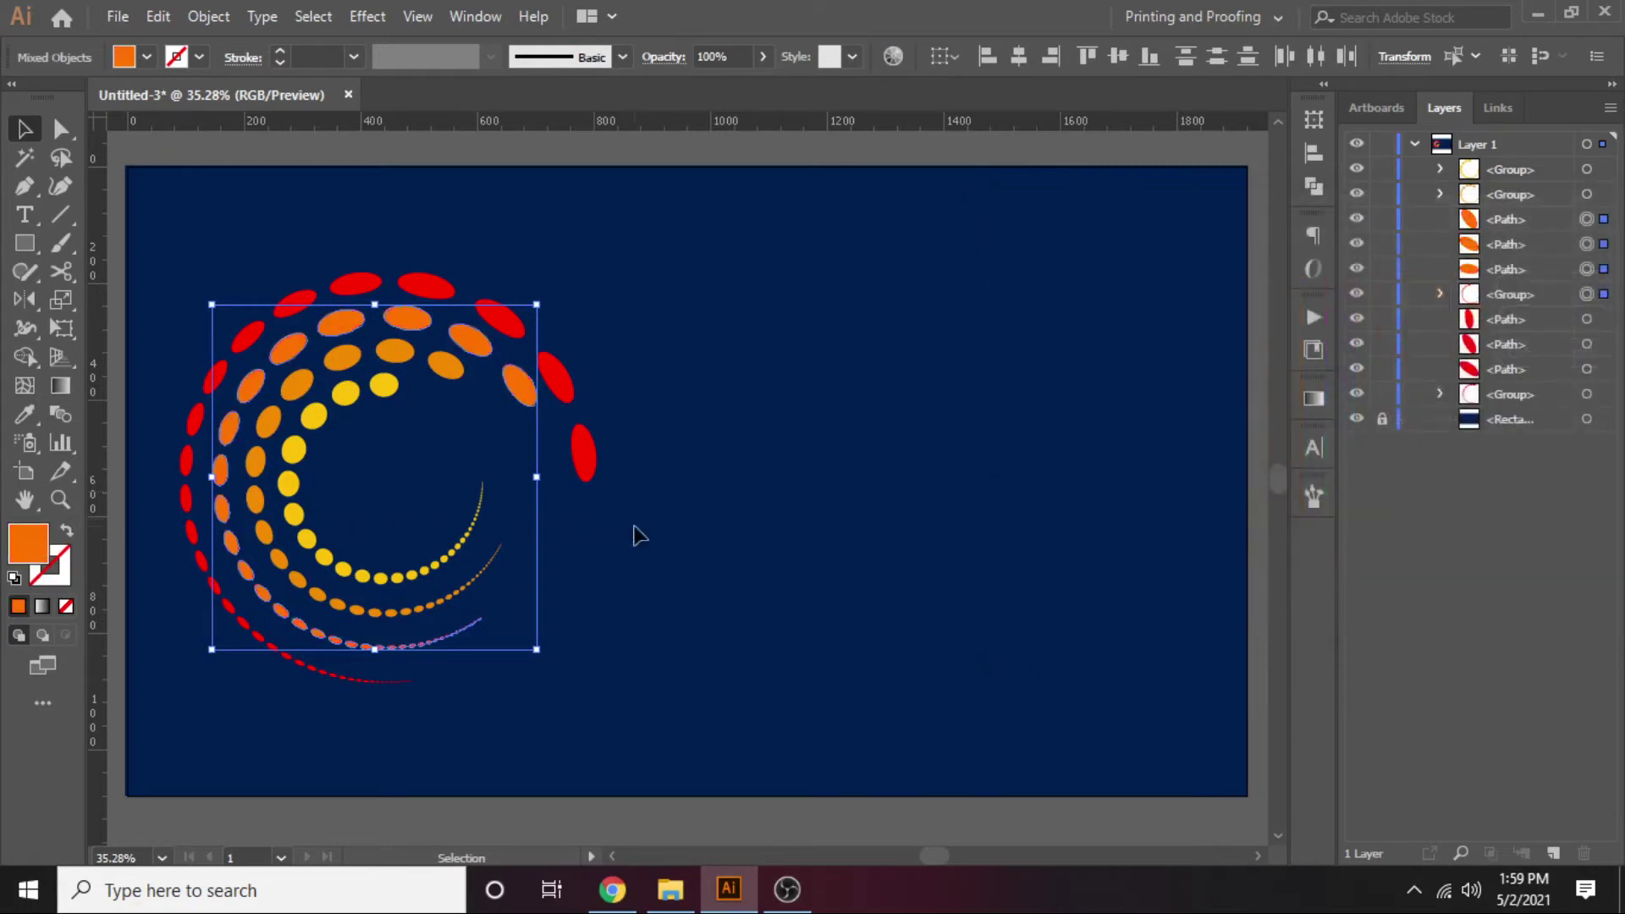
# Step: Fill the outer red ellipses and dotted arc with deeper orange ff5b00, then select the stray tail ellipse
pyautogui.click(640, 535)
pyautogui.click(584, 452)
pyautogui.keyDown('shift'); pyautogui.click(555, 376); pyautogui.keyUp('shift')
pyautogui.keyDown('shift'); pyautogui.click(500, 317); pyautogui.keyUp('shift')
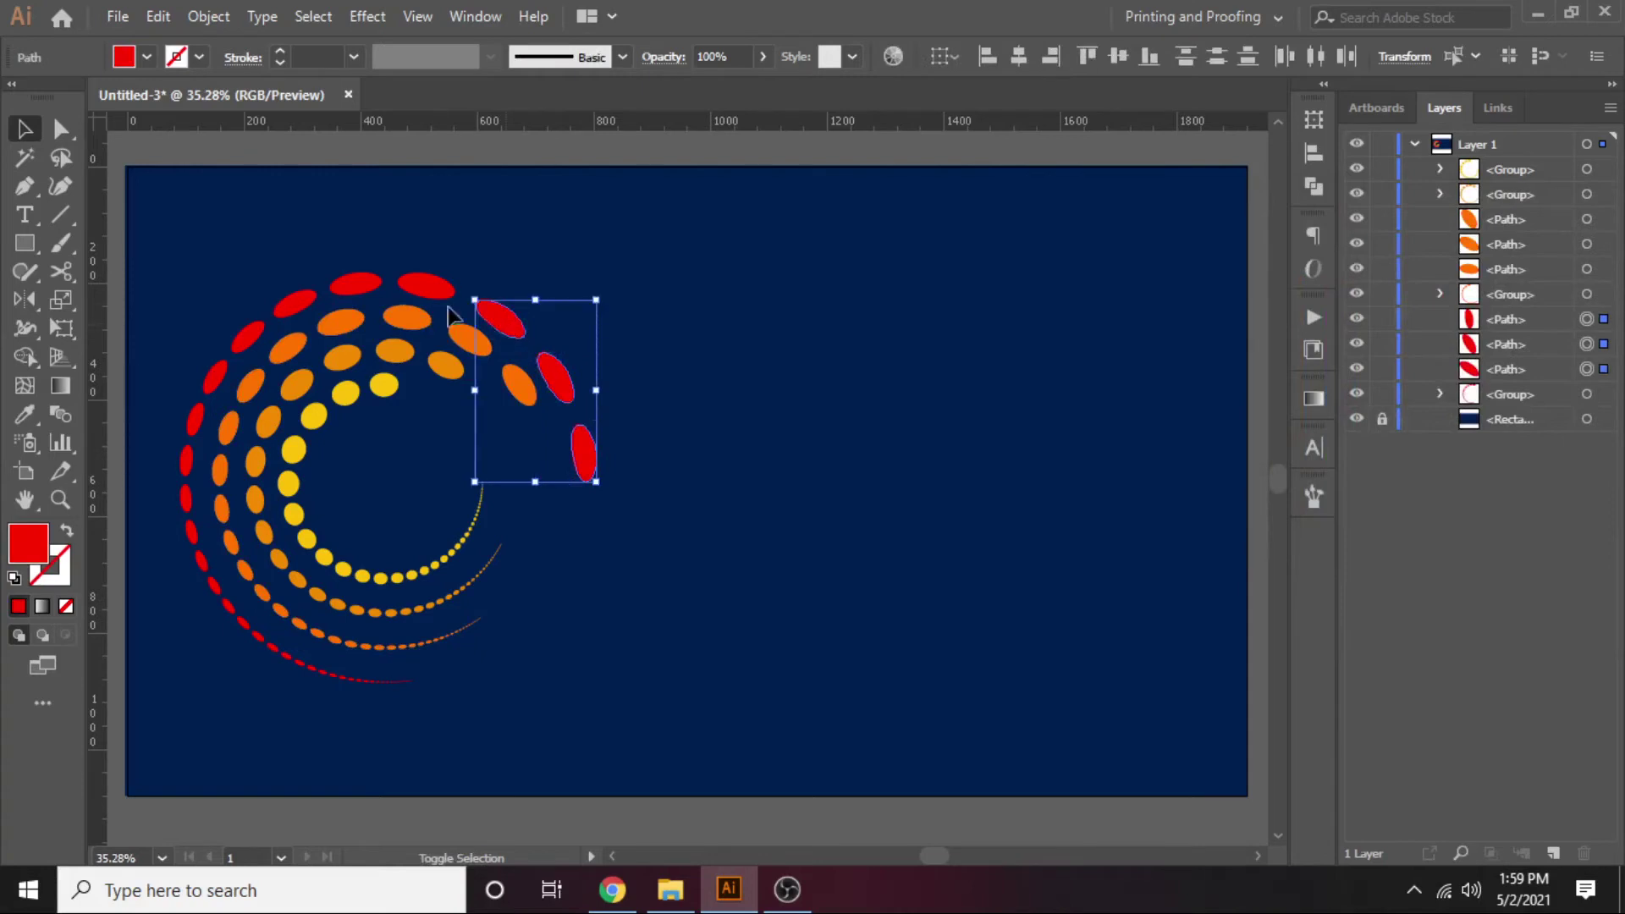
pyautogui.keyDown('shift'); pyautogui.click(206, 439); pyautogui.keyUp('shift')
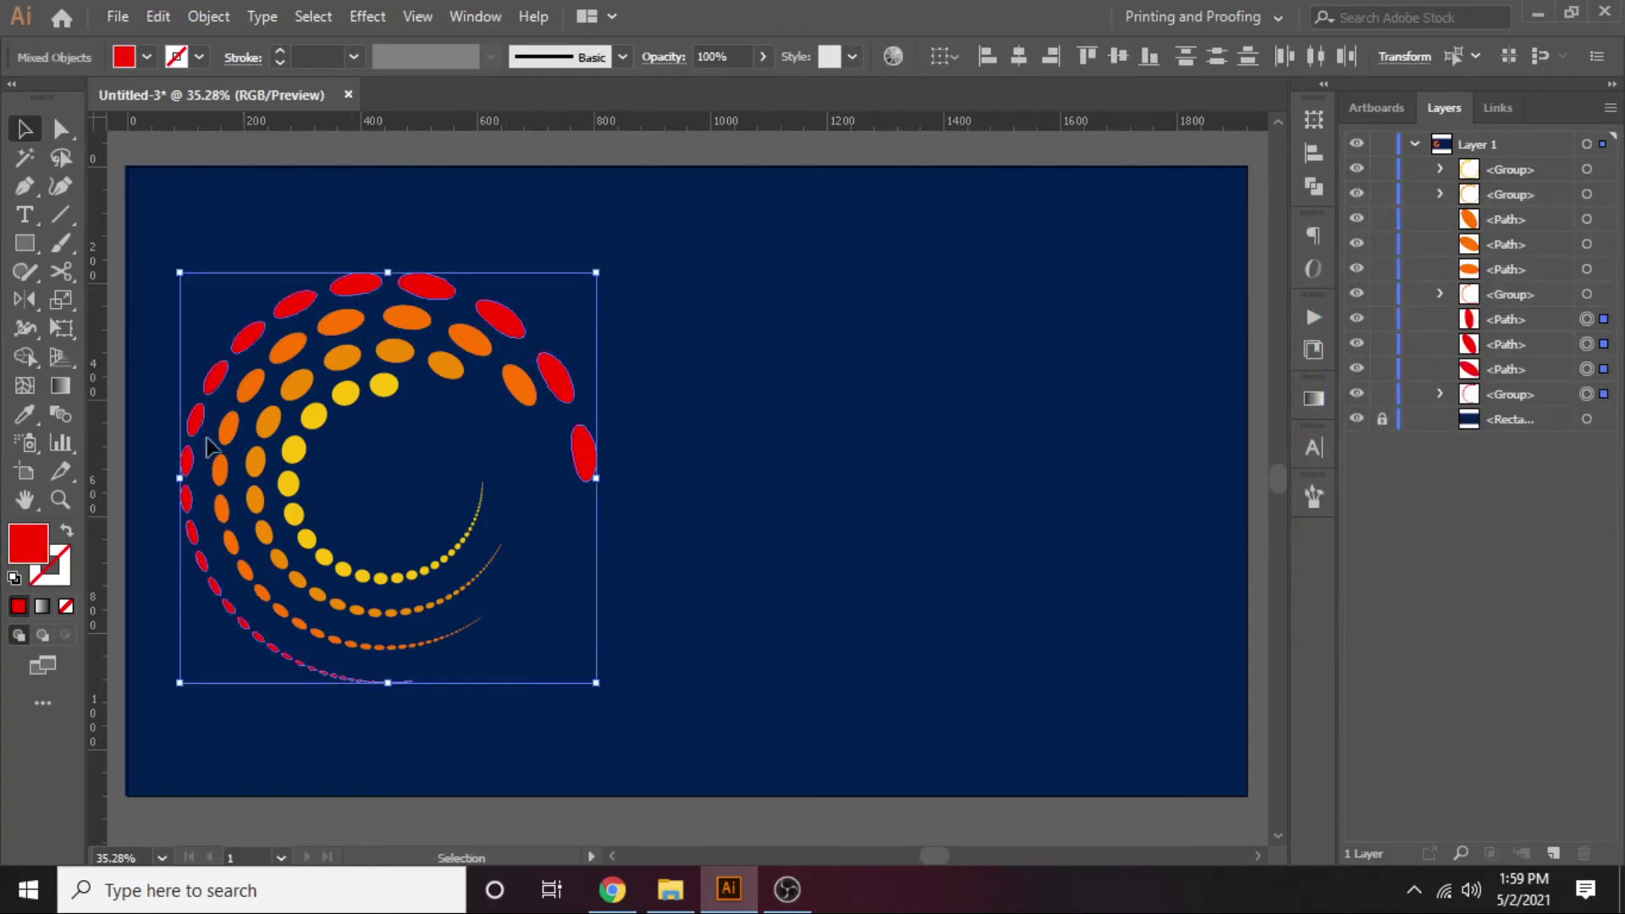
pyautogui.doubleClick(23, 550)
pyautogui.write('ff5b00')
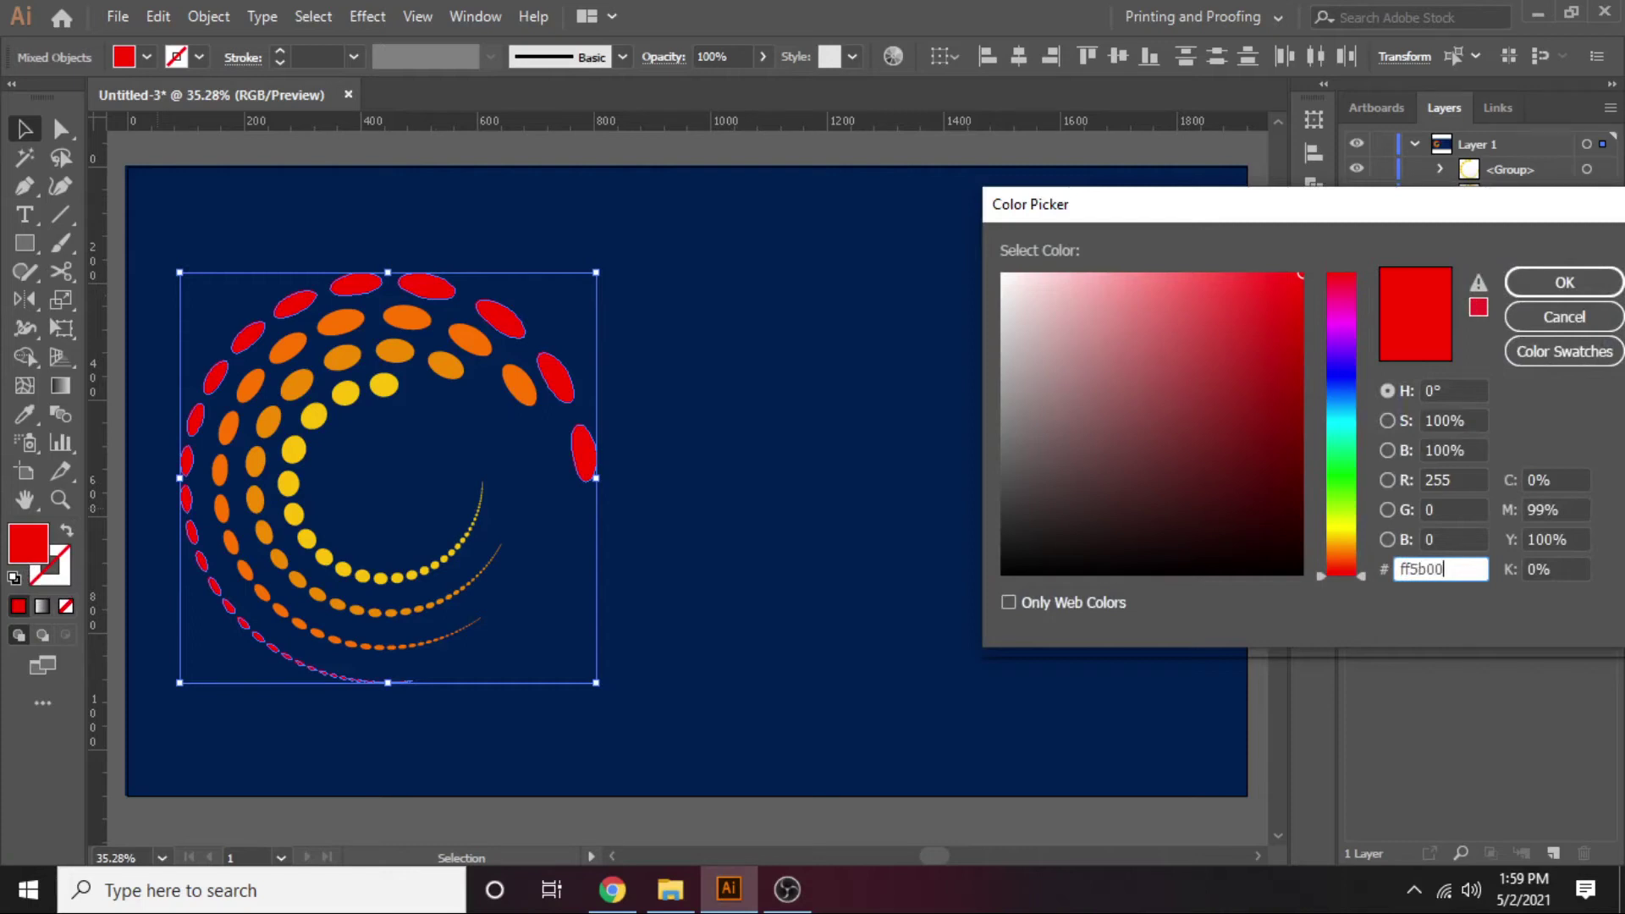
pyautogui.press('Return')
pyautogui.click(779, 579)
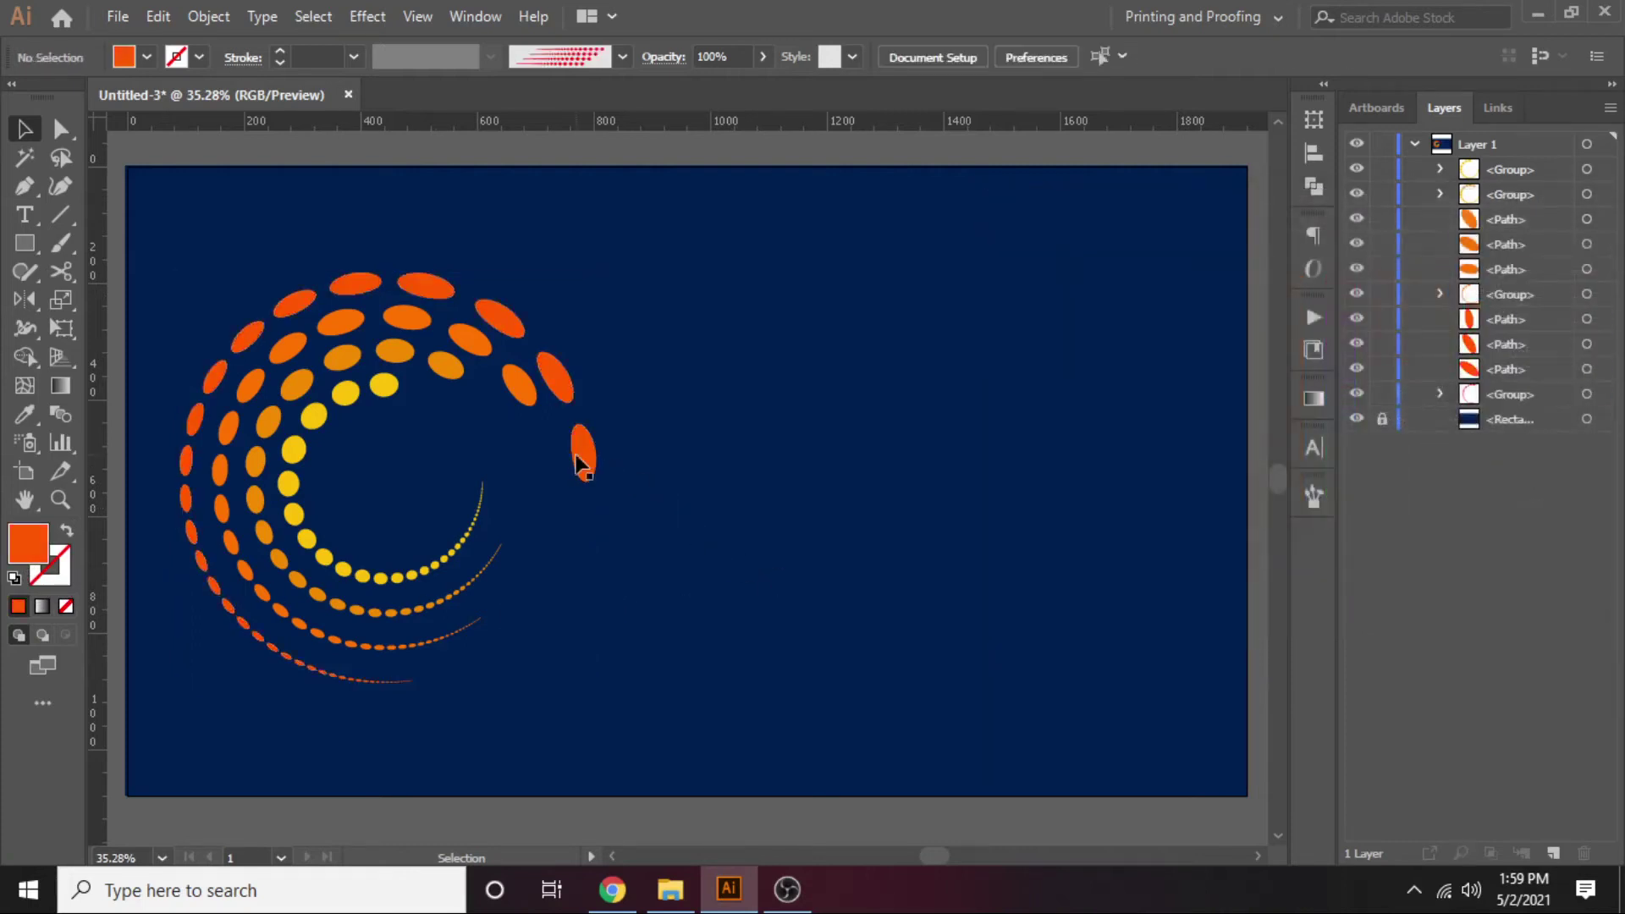
pyautogui.click(581, 459)
# Step: Delete the three stray ellipses at the swirl's top-right end
pyautogui.press('Delete')
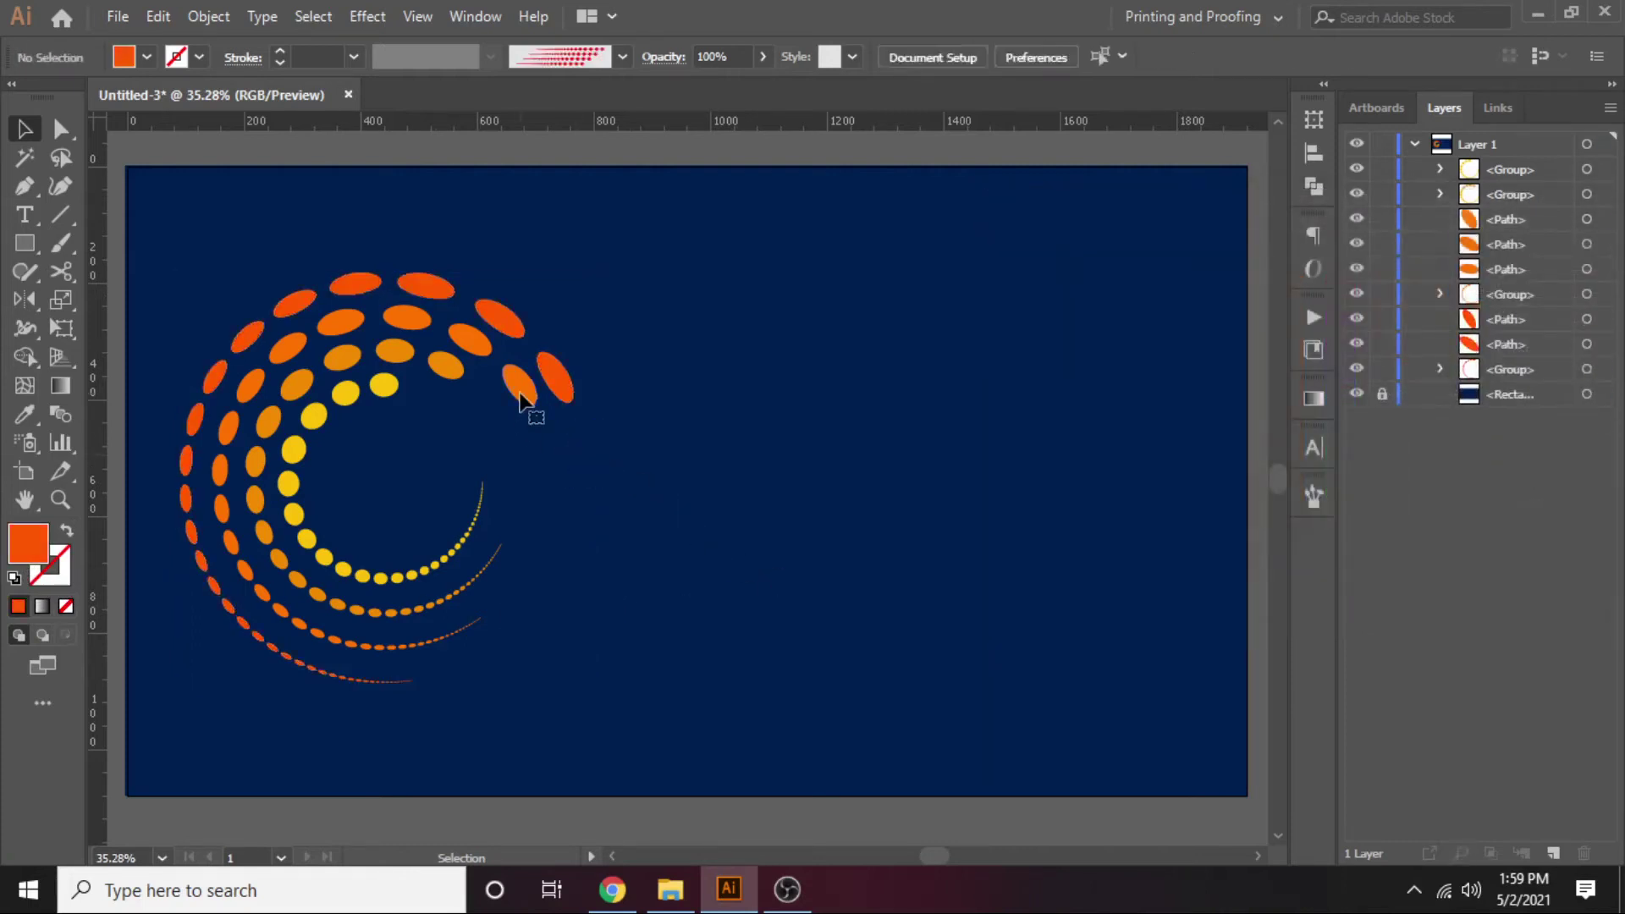
pyautogui.click(521, 388)
pyautogui.press('Delete')
pyautogui.click(559, 391)
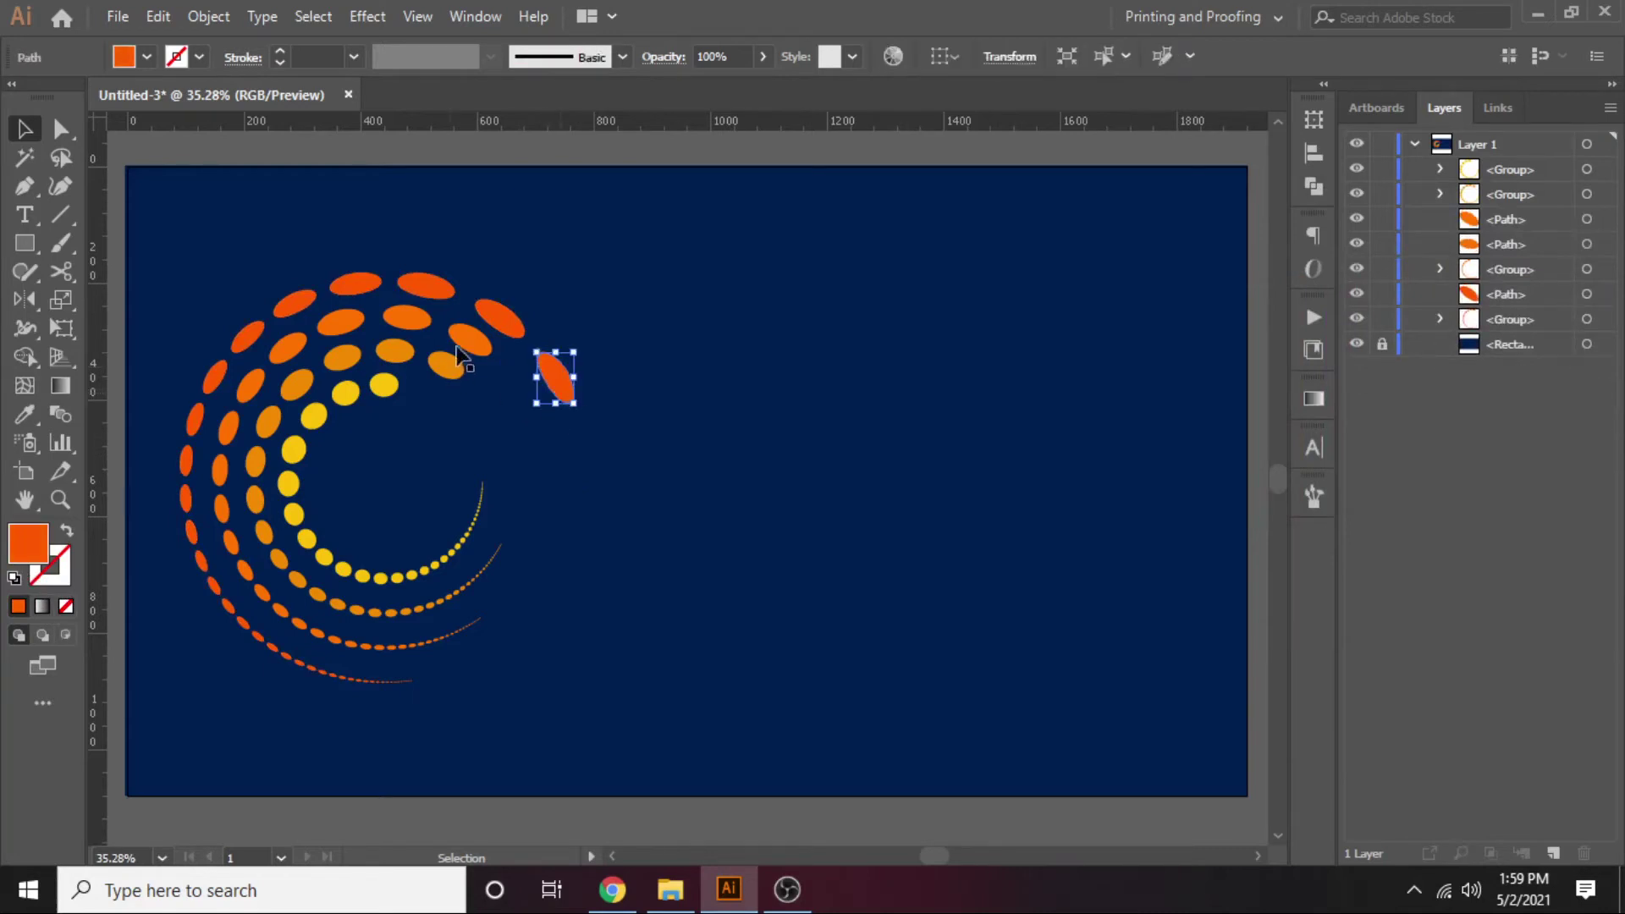
pyautogui.press('Delete')
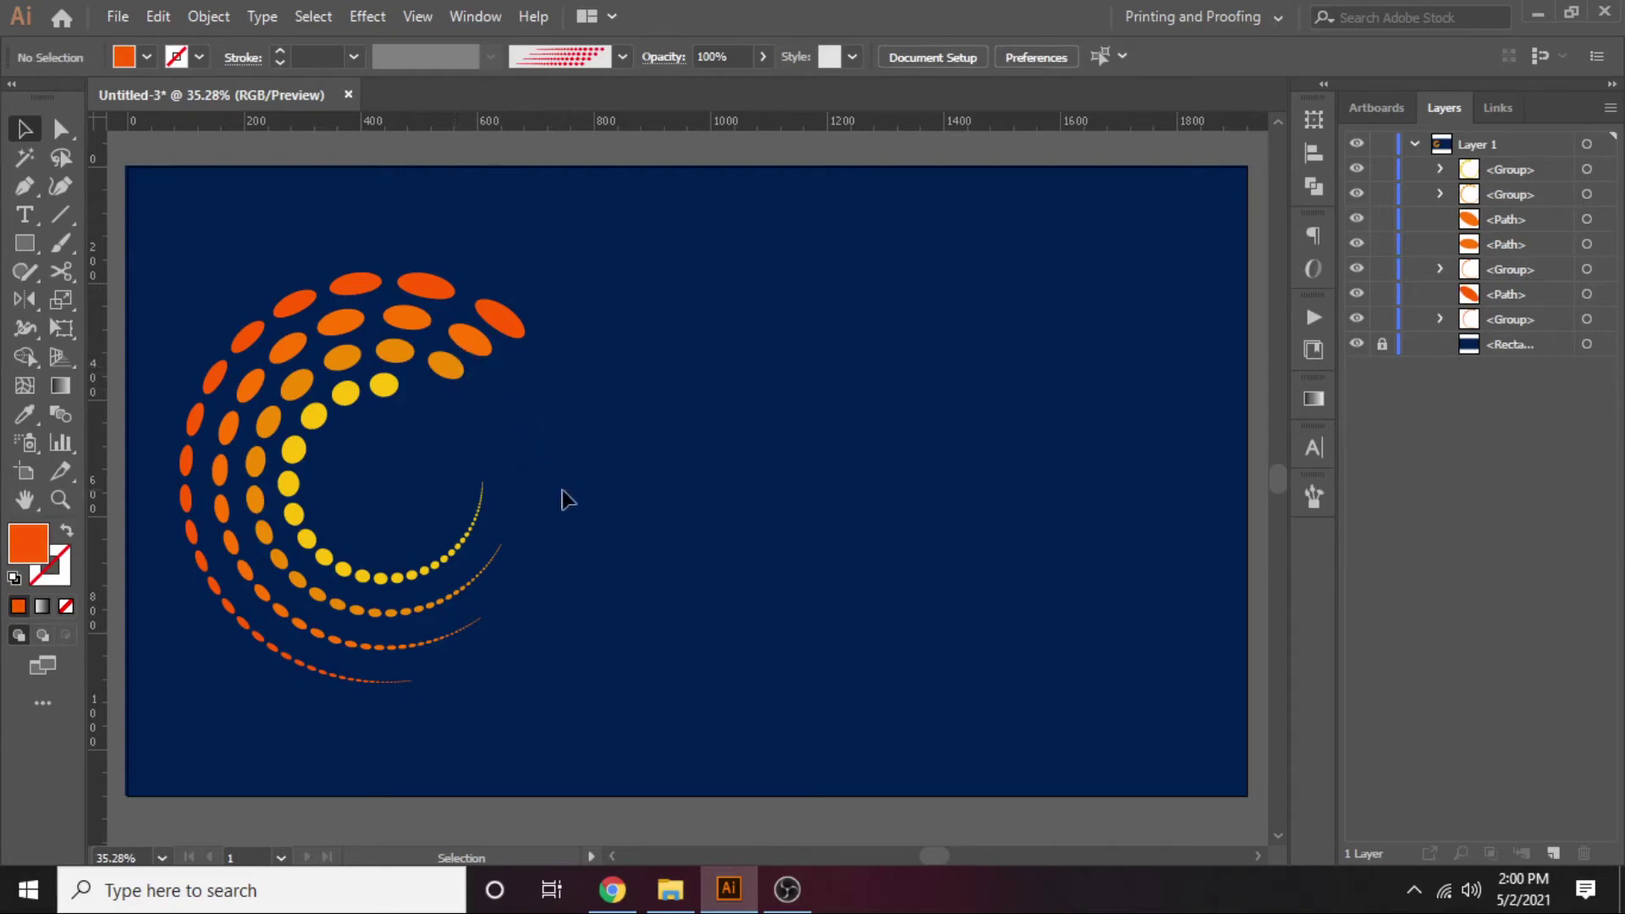
# Step: Scale the swirl down proportionally, move it up, and place a duplicate to its right
pyautogui.moveTo(632, 244); pyautogui.dragTo(169, 754)
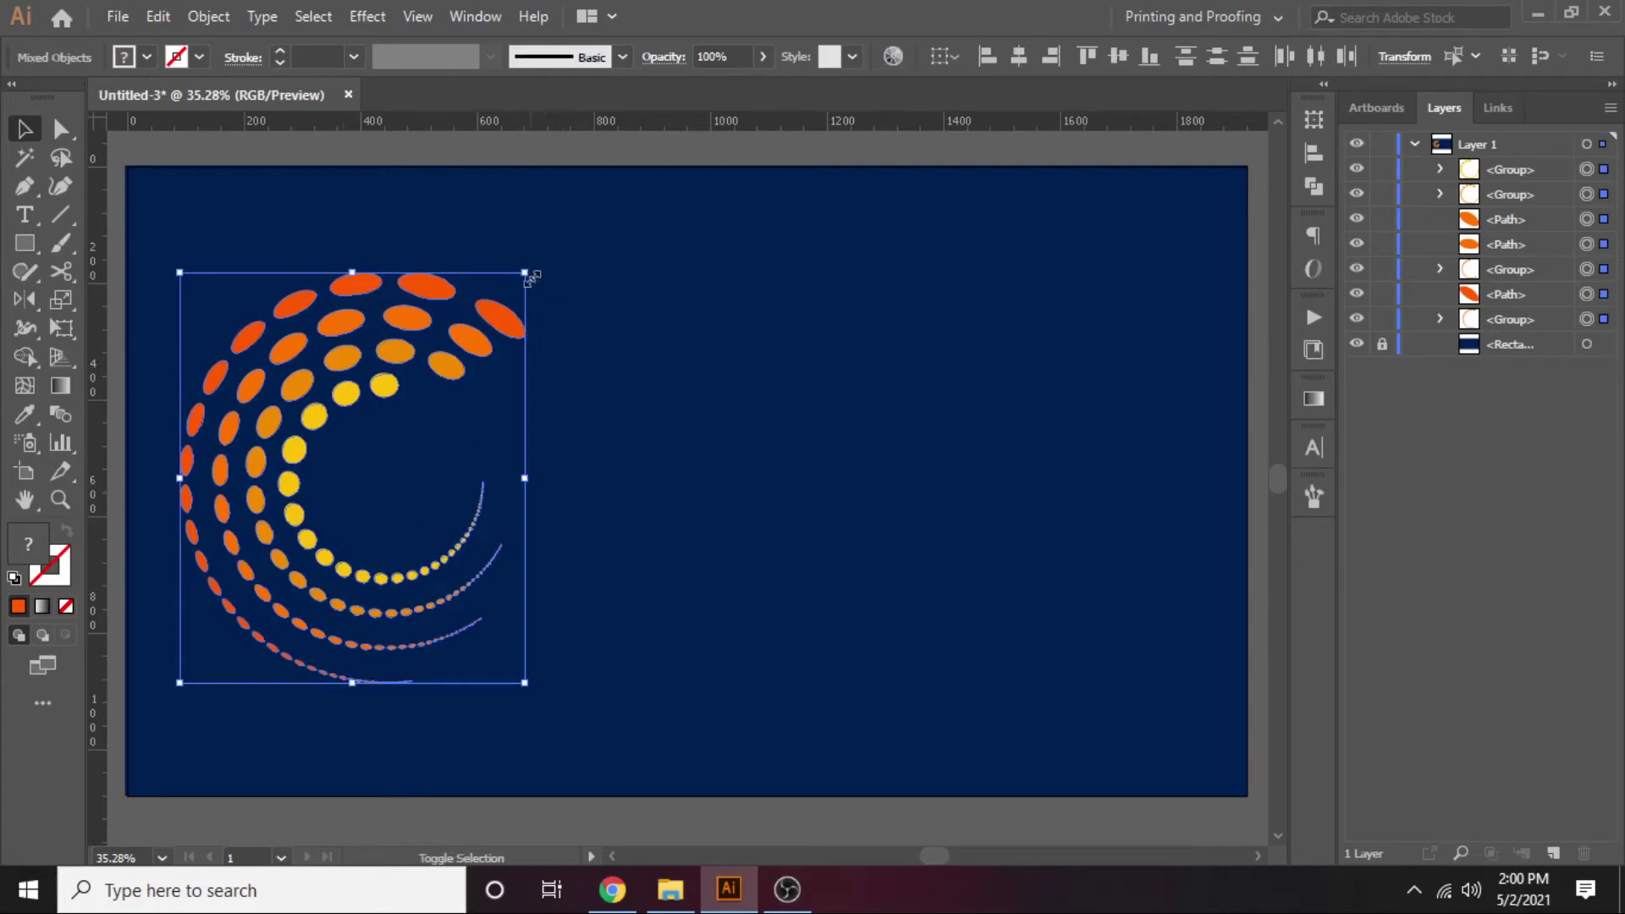
pyautogui.moveTo(528, 276); pyautogui.dragTo(459, 355)
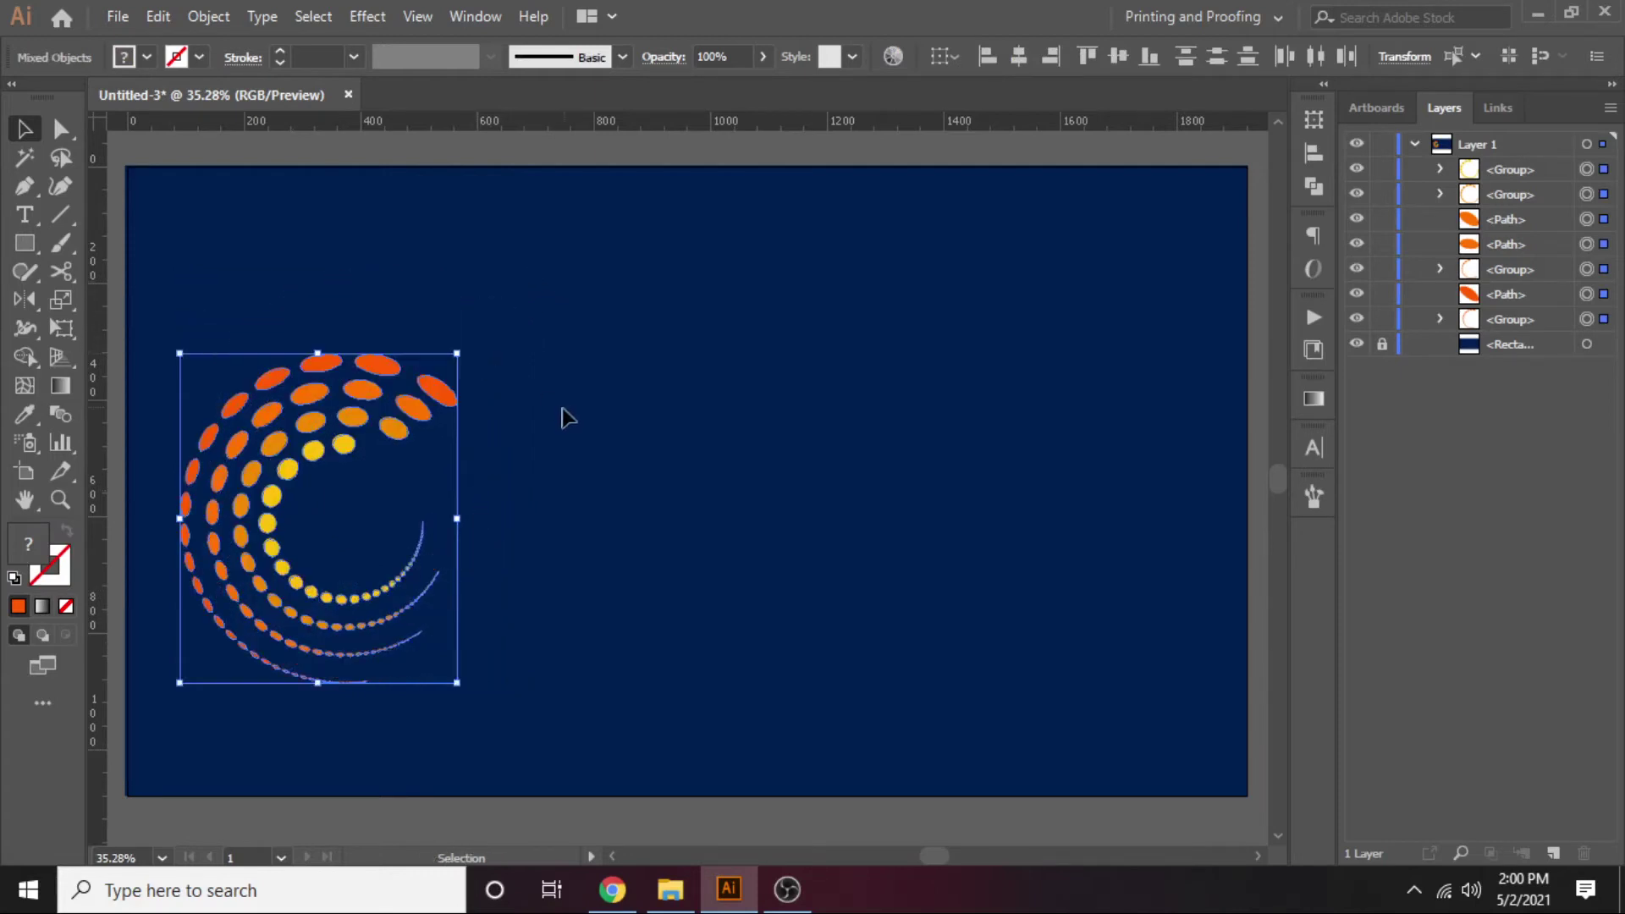
pyautogui.moveTo(391, 435)
pyautogui.mouseDown()
pyautogui.moveTo(398, 413)
pyautogui.moveTo(1036, 404)
pyautogui.moveTo(931, 400)
pyautogui.mouseUp()
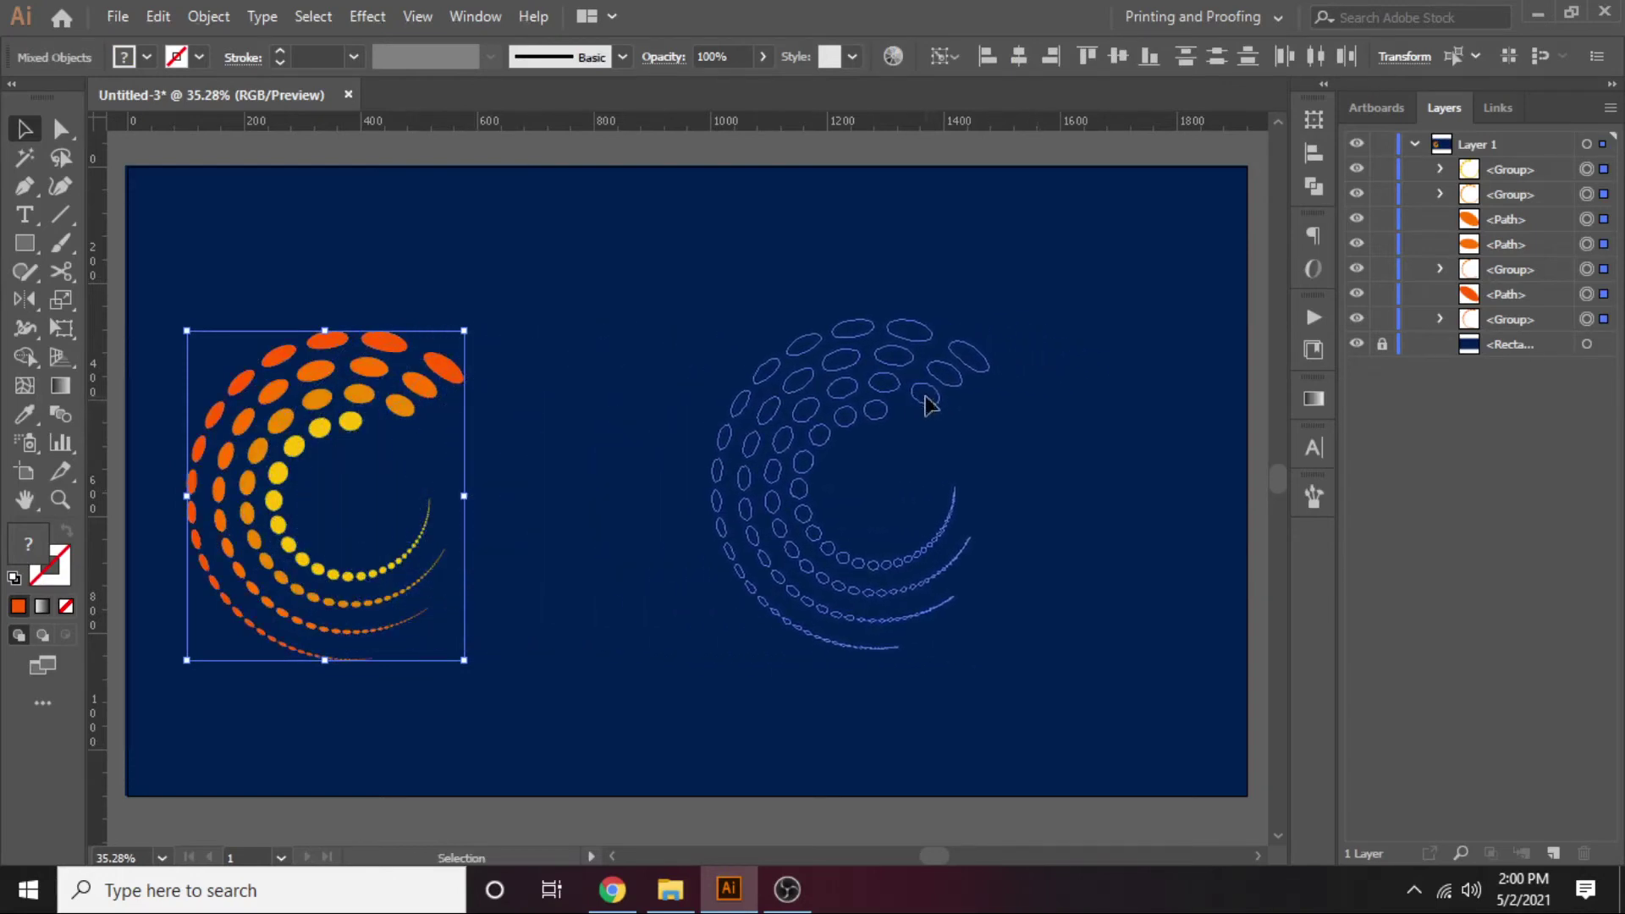
pyautogui.moveTo(523, 332); pyautogui.dragTo(429, 418)
# Step: Select both swirls and scale them down together
pyautogui.moveTo(391, 511); pyautogui.dragTo(182, 664)
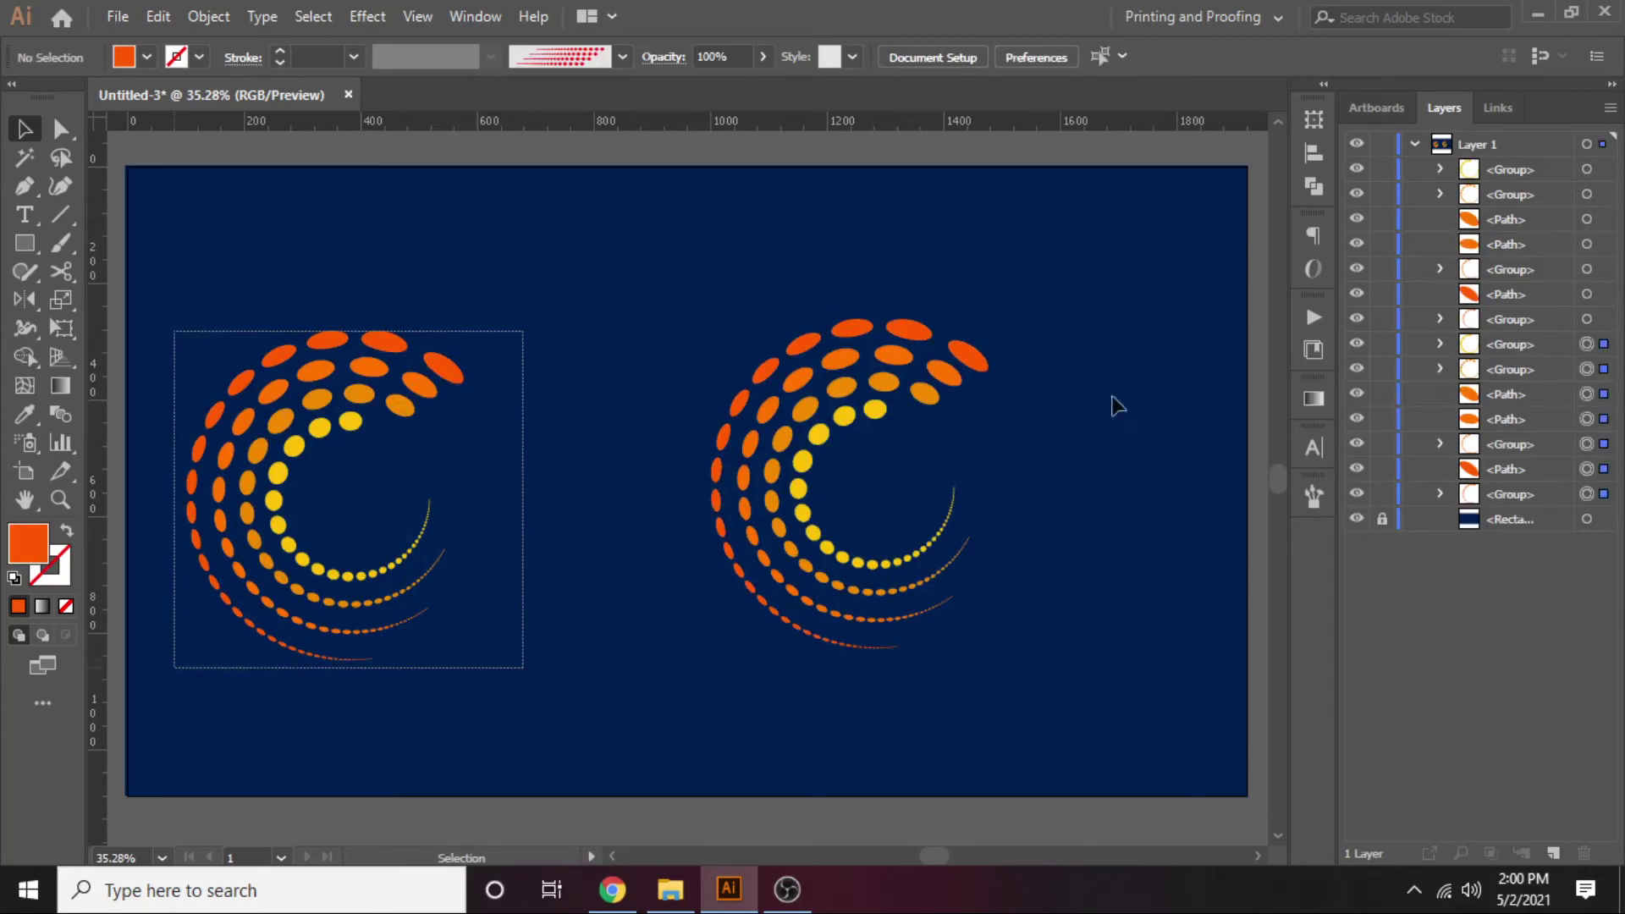
pyautogui.moveTo(1113, 316); pyautogui.dragTo(555, 646)
pyautogui.keyDown('shift'); pyautogui.click(1083, 368); pyautogui.keyUp('shift')
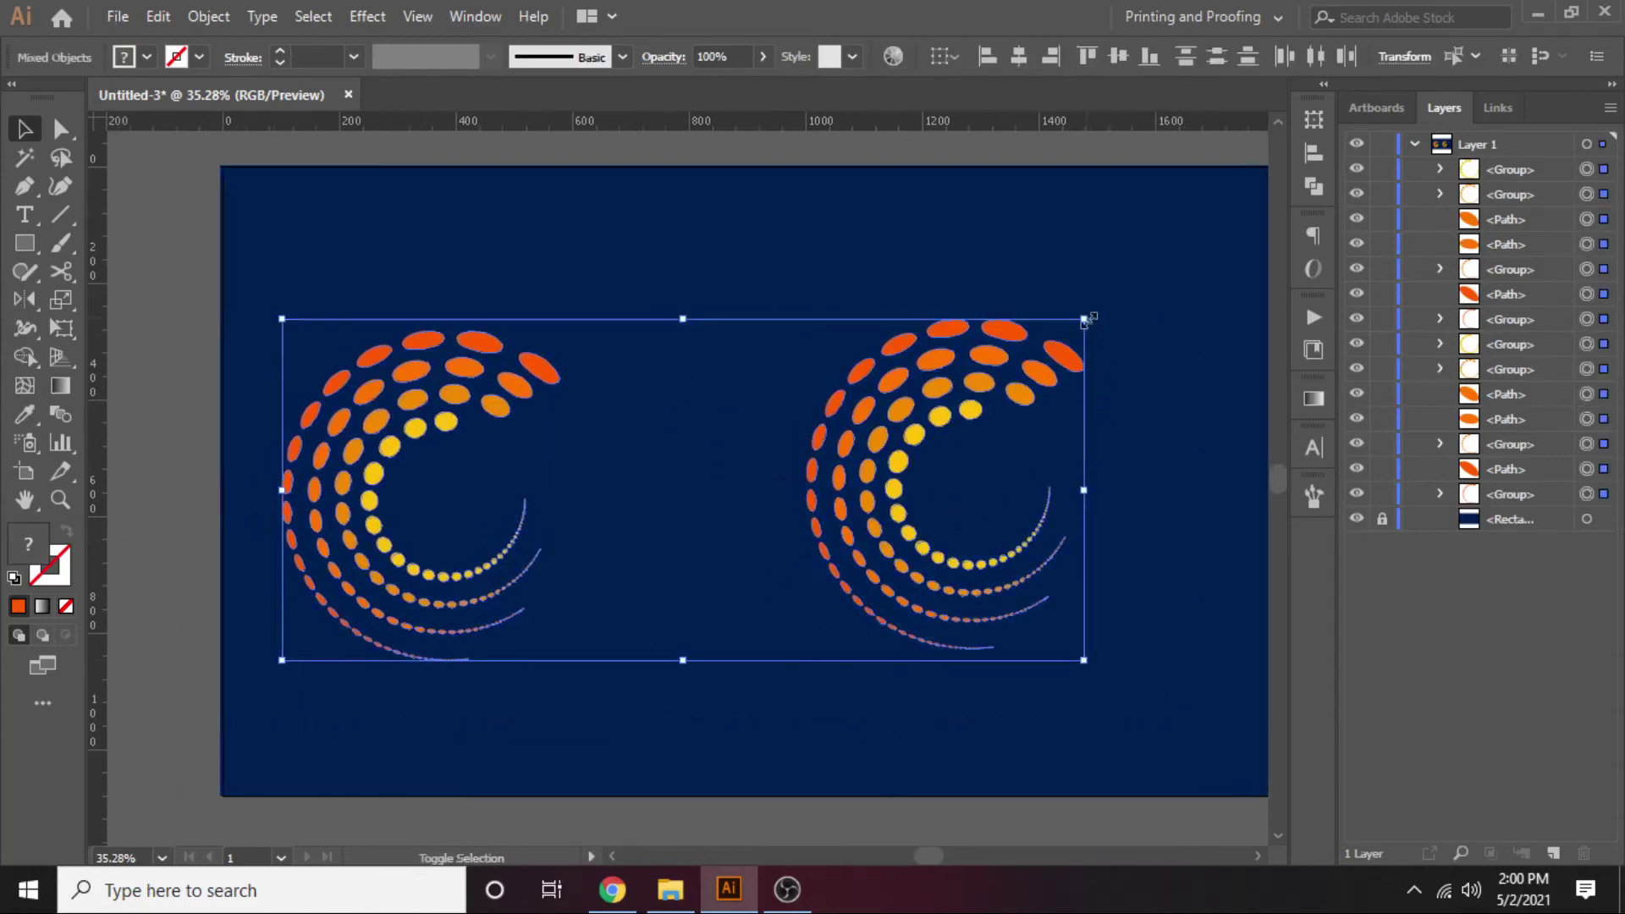
pyautogui.moveTo(1090, 318); pyautogui.dragTo(933, 378)
pyautogui.click(1097, 458)
pyautogui.moveTo(1097, 458); pyautogui.dragTo(992, 463)
# Step: Move the right swirl right and up and the left swirl right and up
pyautogui.moveTo(955, 333); pyautogui.dragTo(549, 676)
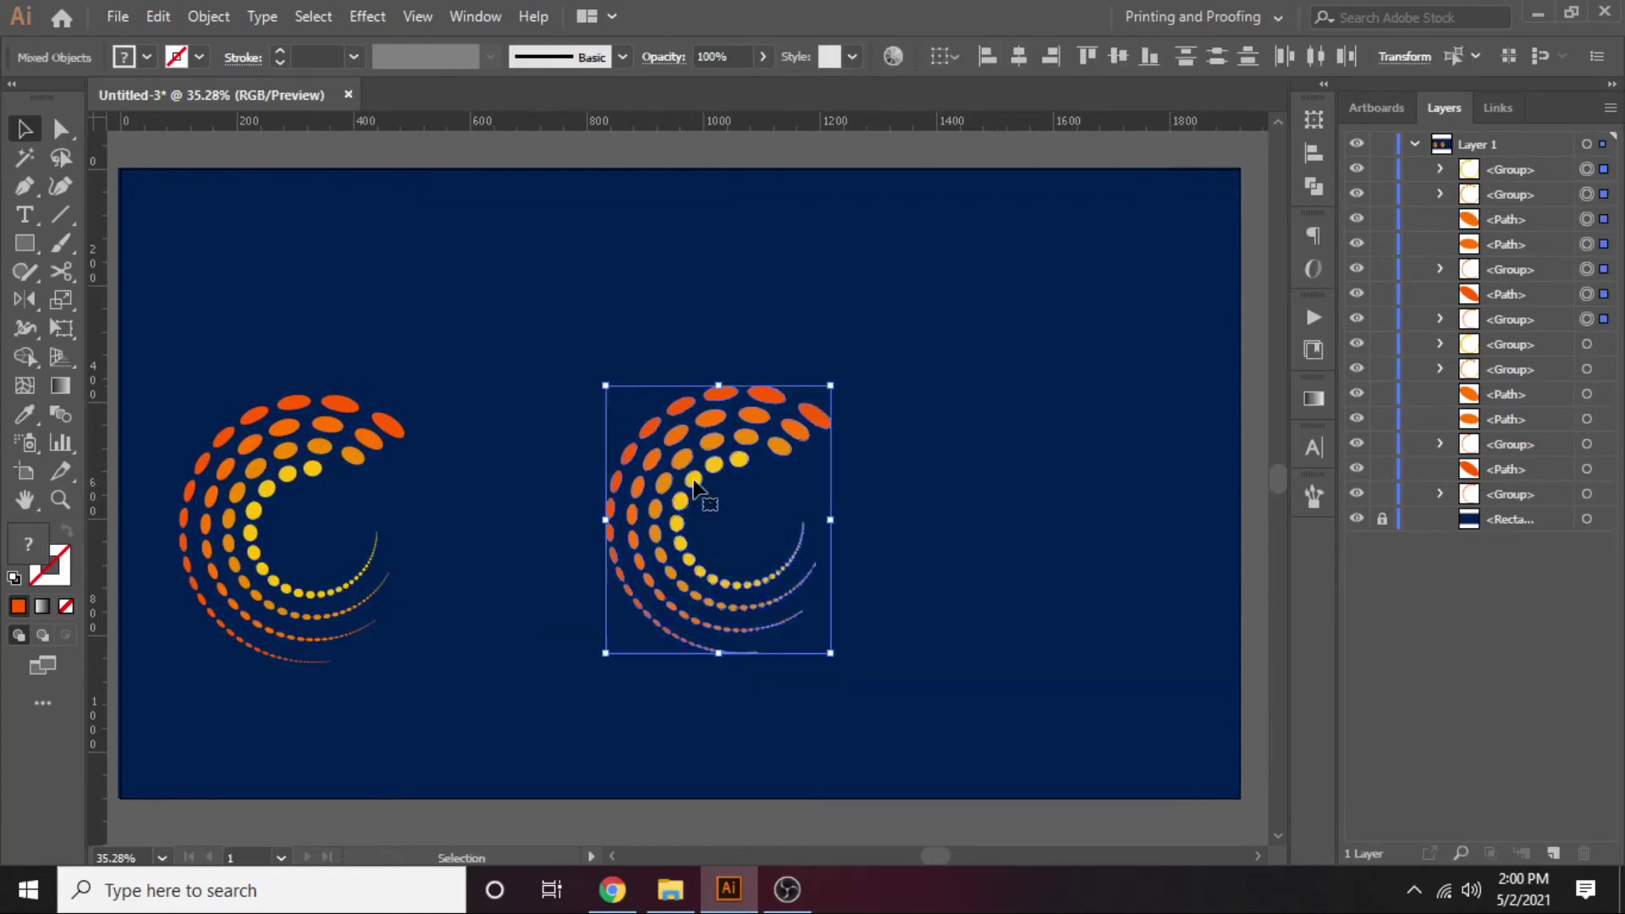
pyautogui.moveTo(694, 489); pyautogui.dragTo(868, 465)
pyautogui.moveTo(489, 363); pyautogui.dragTo(172, 669)
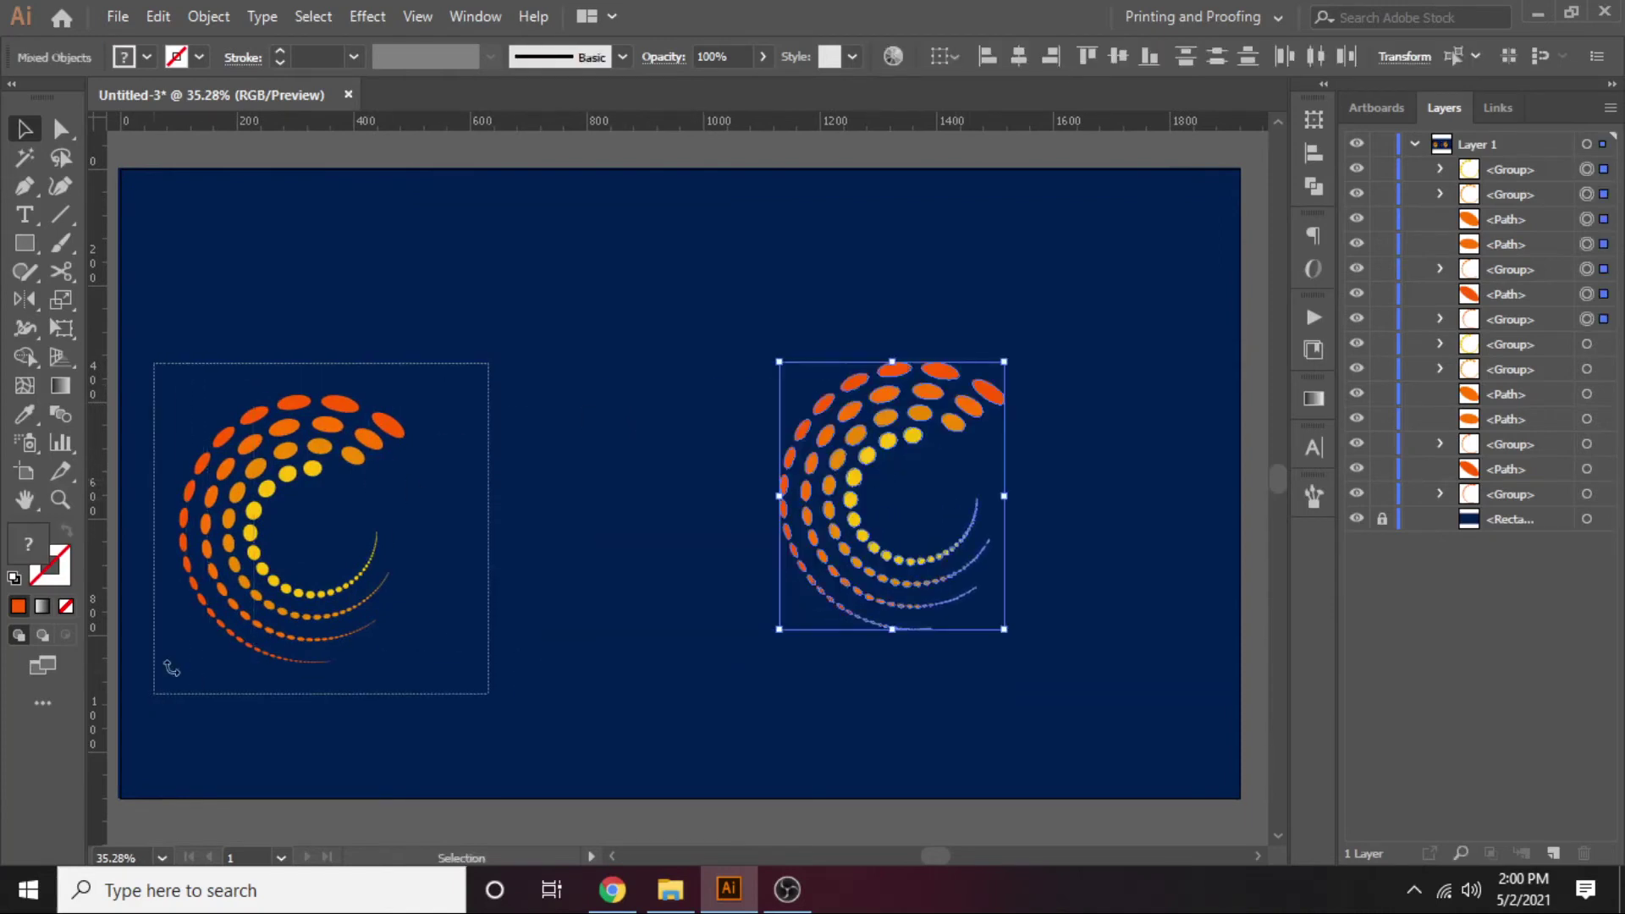
pyautogui.moveTo(272, 538); pyautogui.dragTo(377, 518)
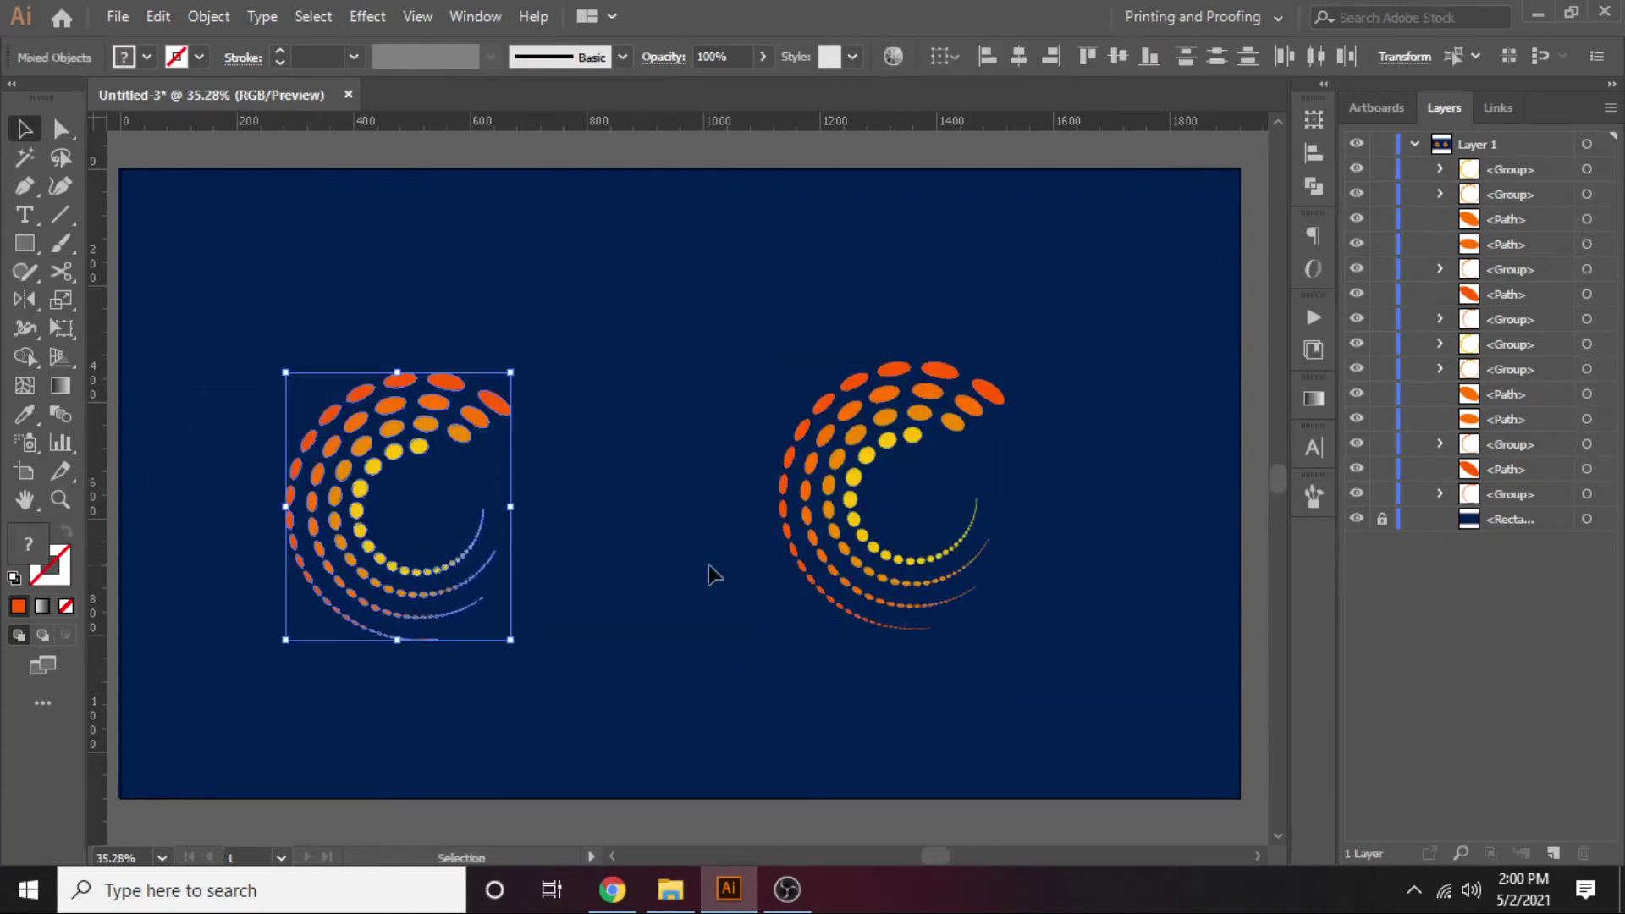
pyautogui.click(1012, 606)
pyautogui.moveTo(1012, 606); pyautogui.dragTo(967, 611)
# Step: Free Distort the right swirl by pulling its top-right corner inward and down
pyautogui.moveTo(1004, 338); pyautogui.dragTo(614, 681)
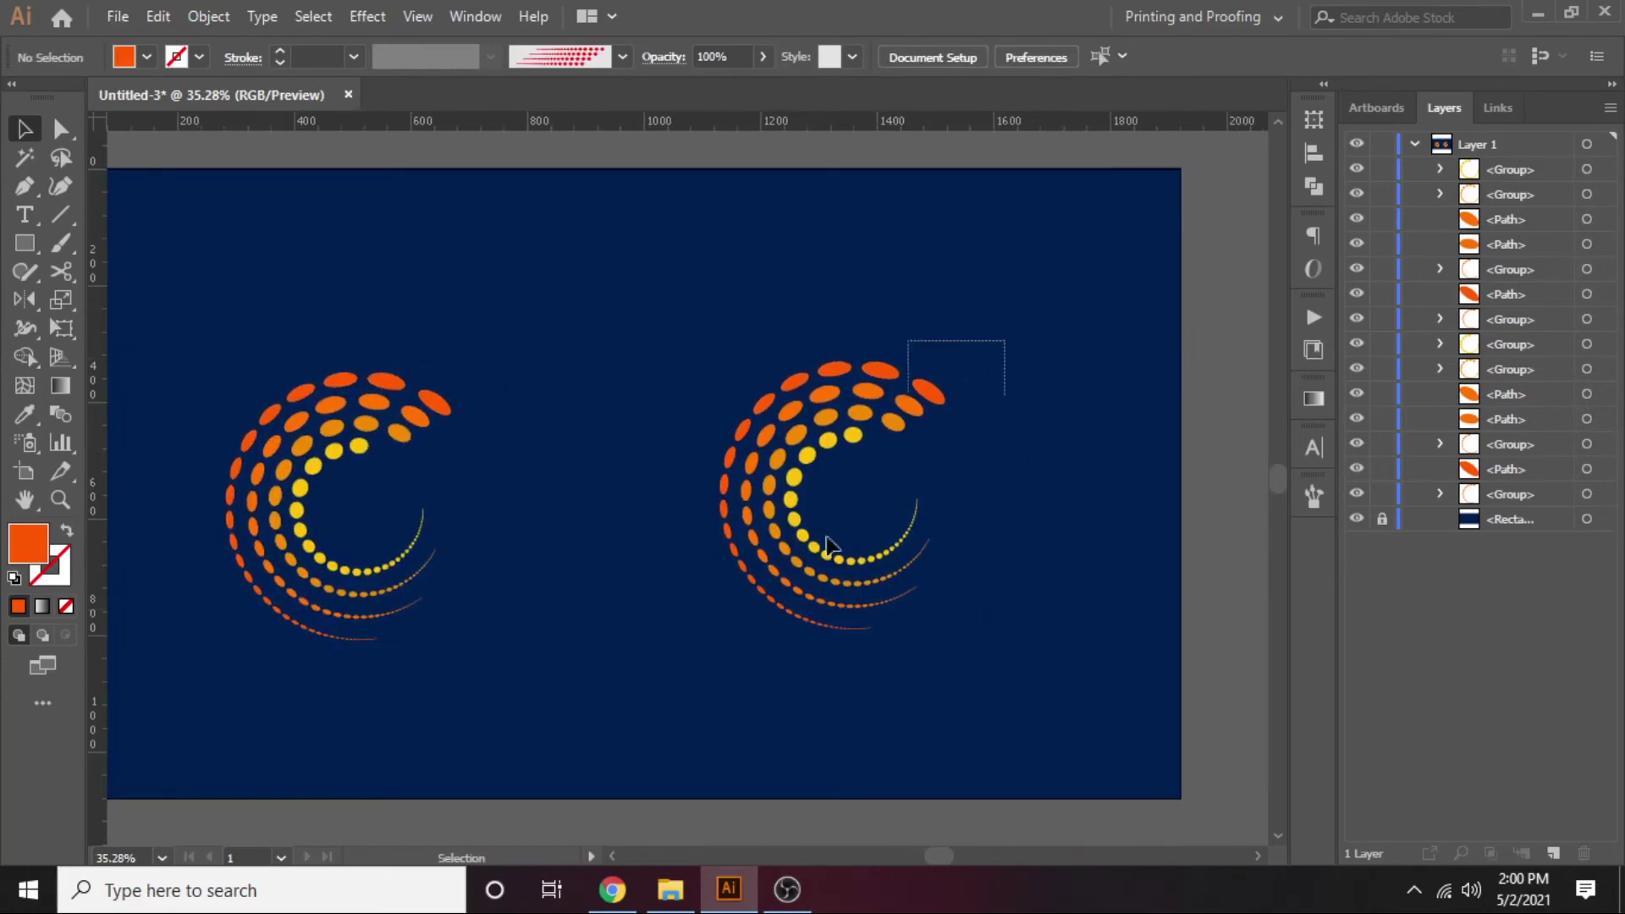
pyautogui.moveTo(791, 500); pyautogui.dragTo(773, 502)
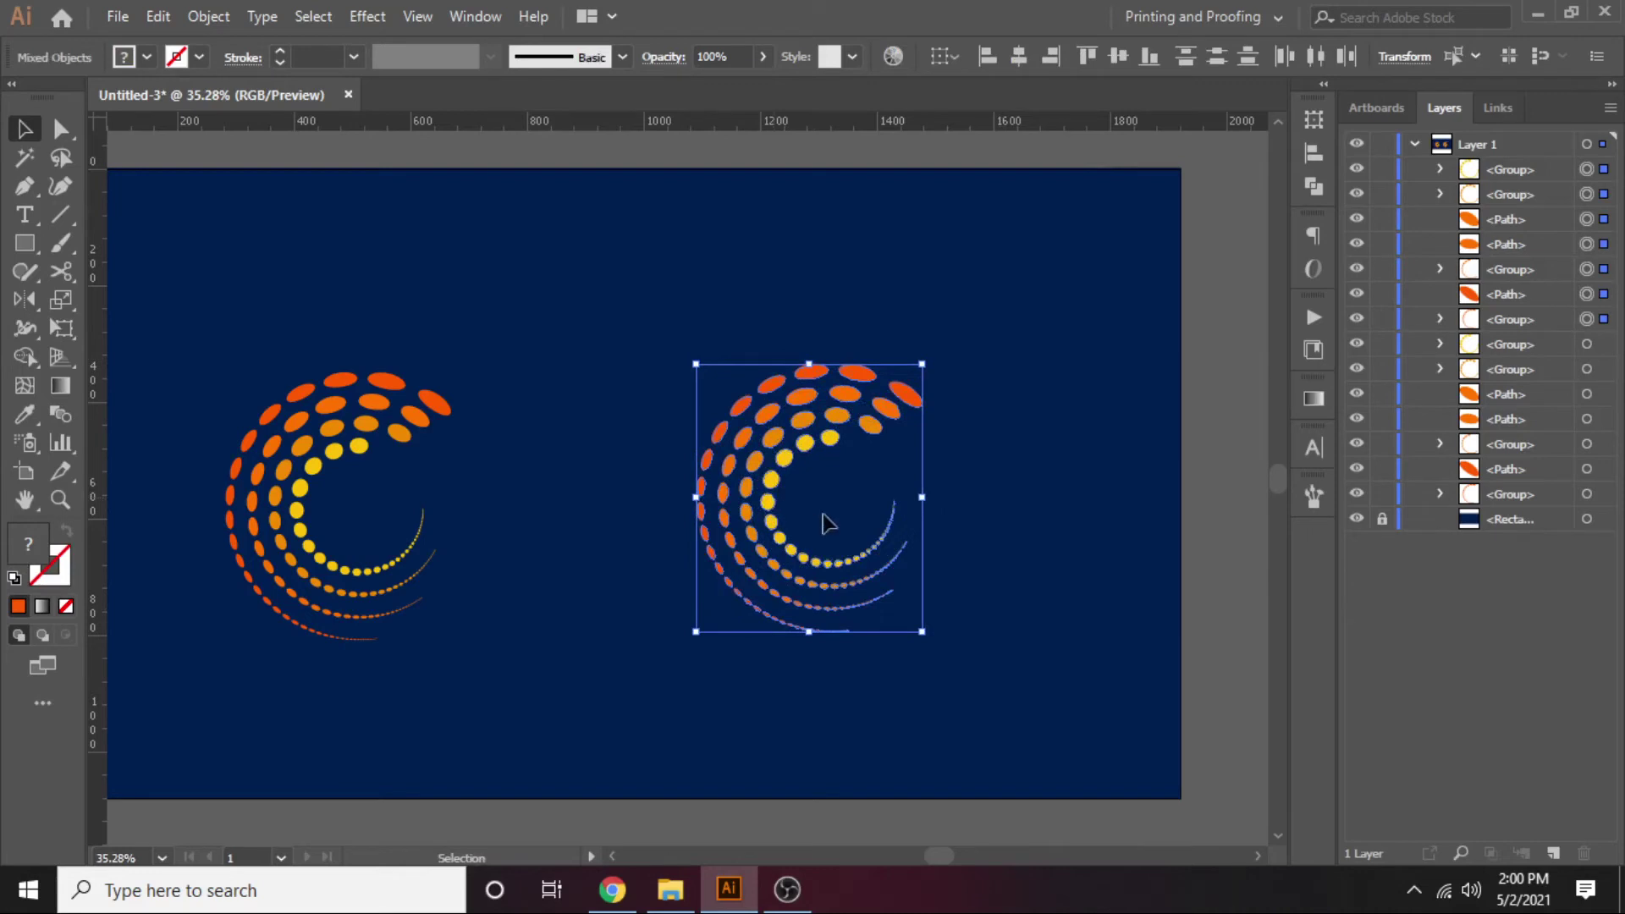
pyautogui.click(68, 329)
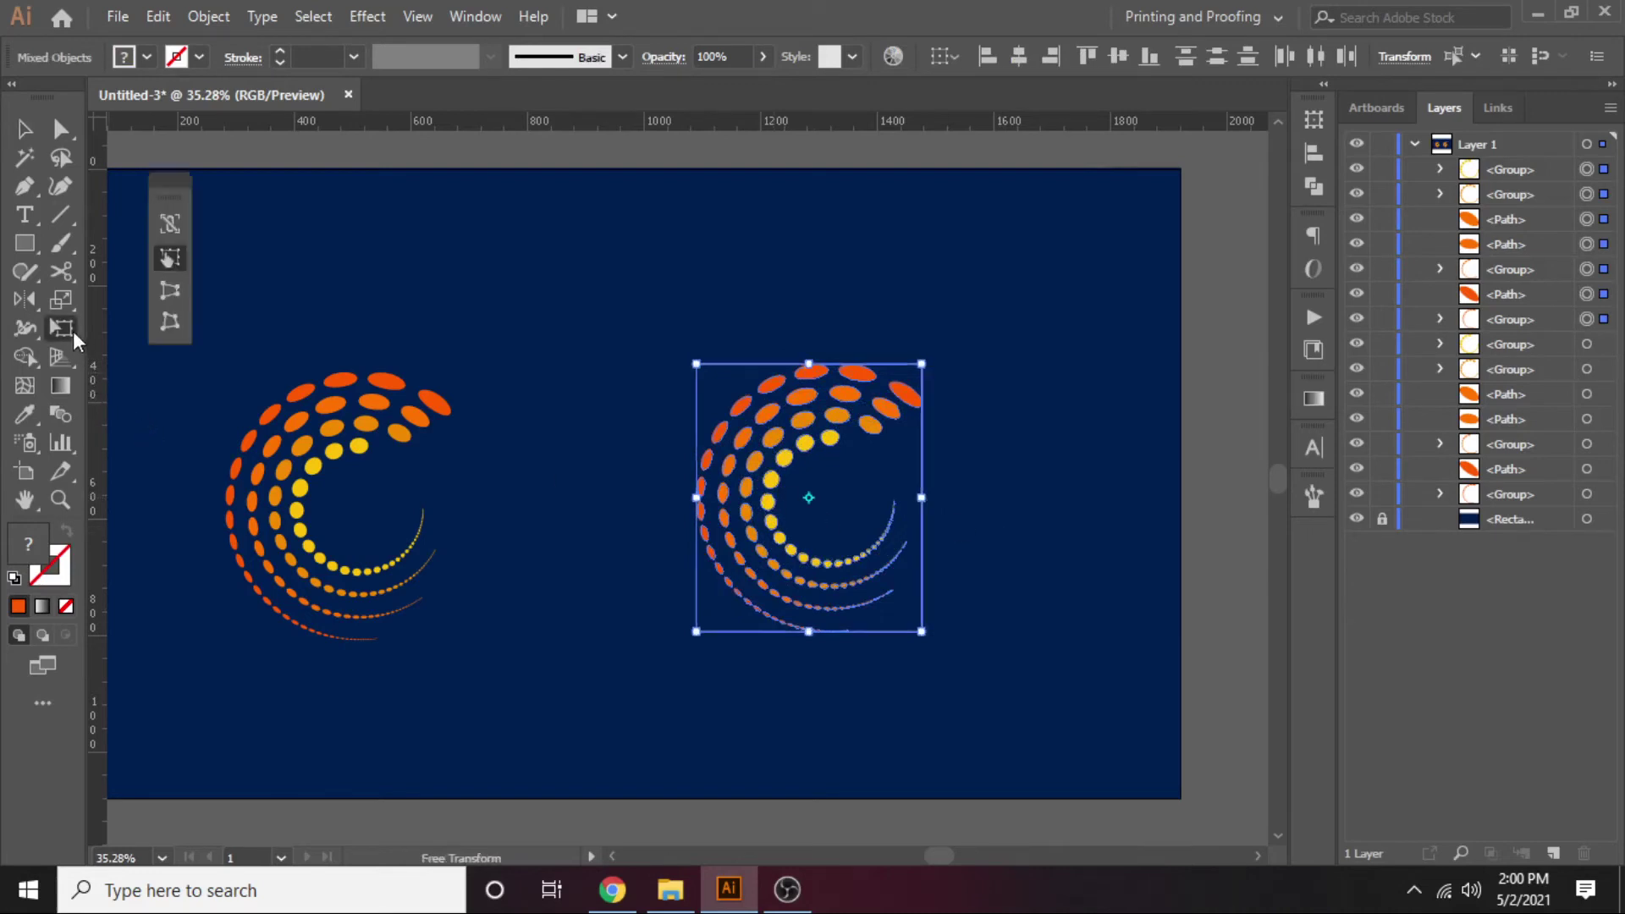
pyautogui.click(167, 325)
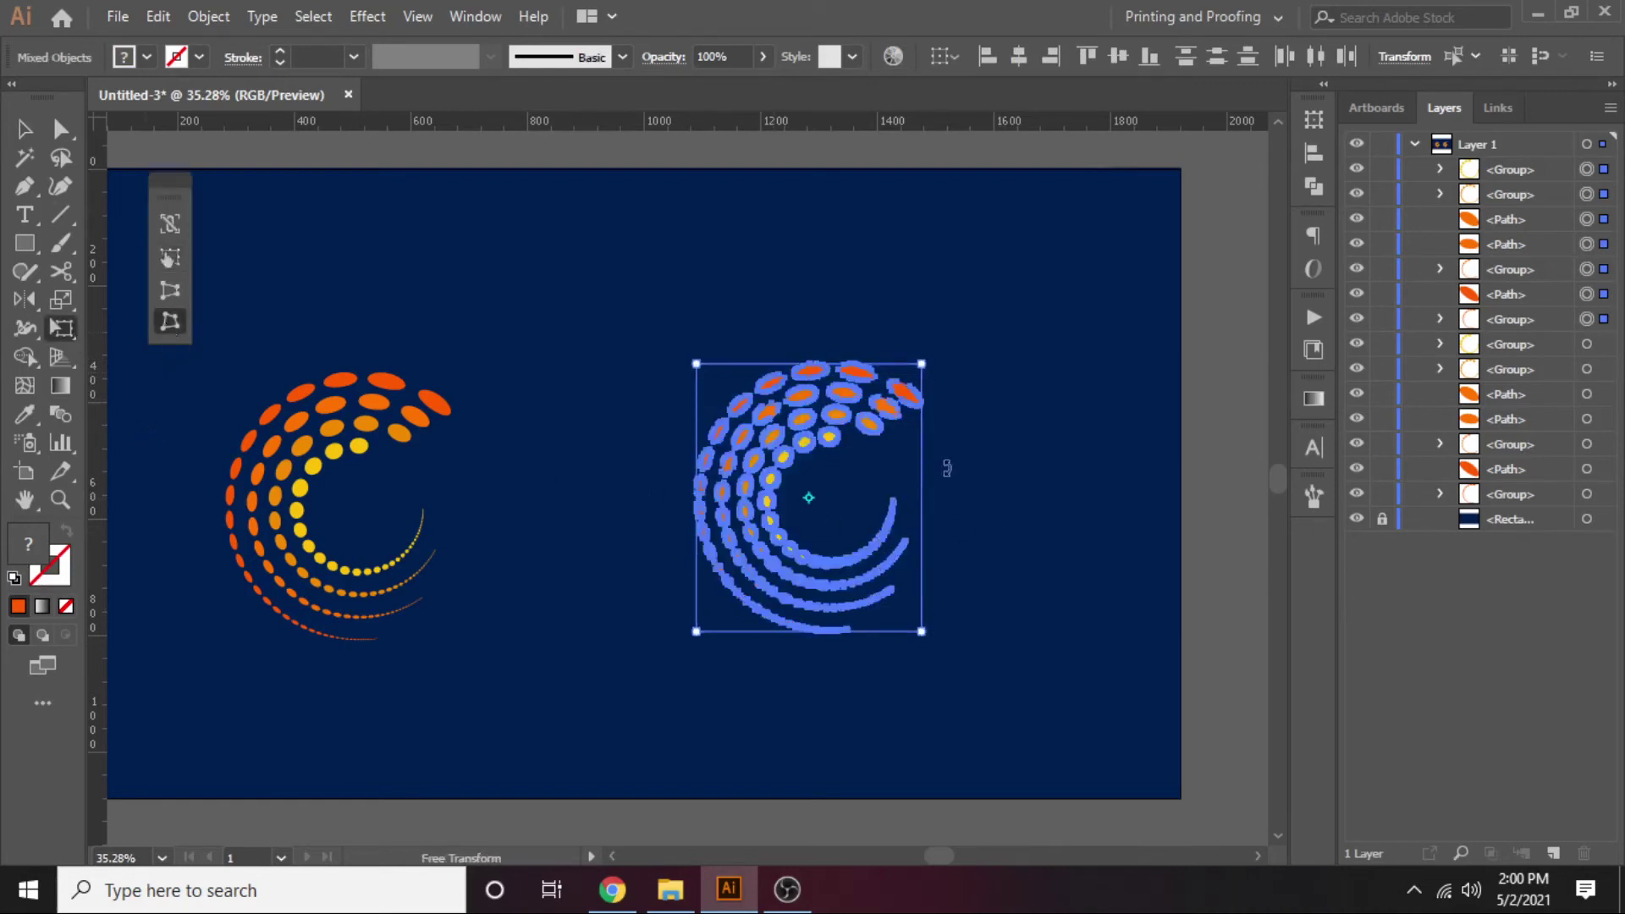
pyautogui.moveTo(923, 365); pyautogui.dragTo(895, 400)
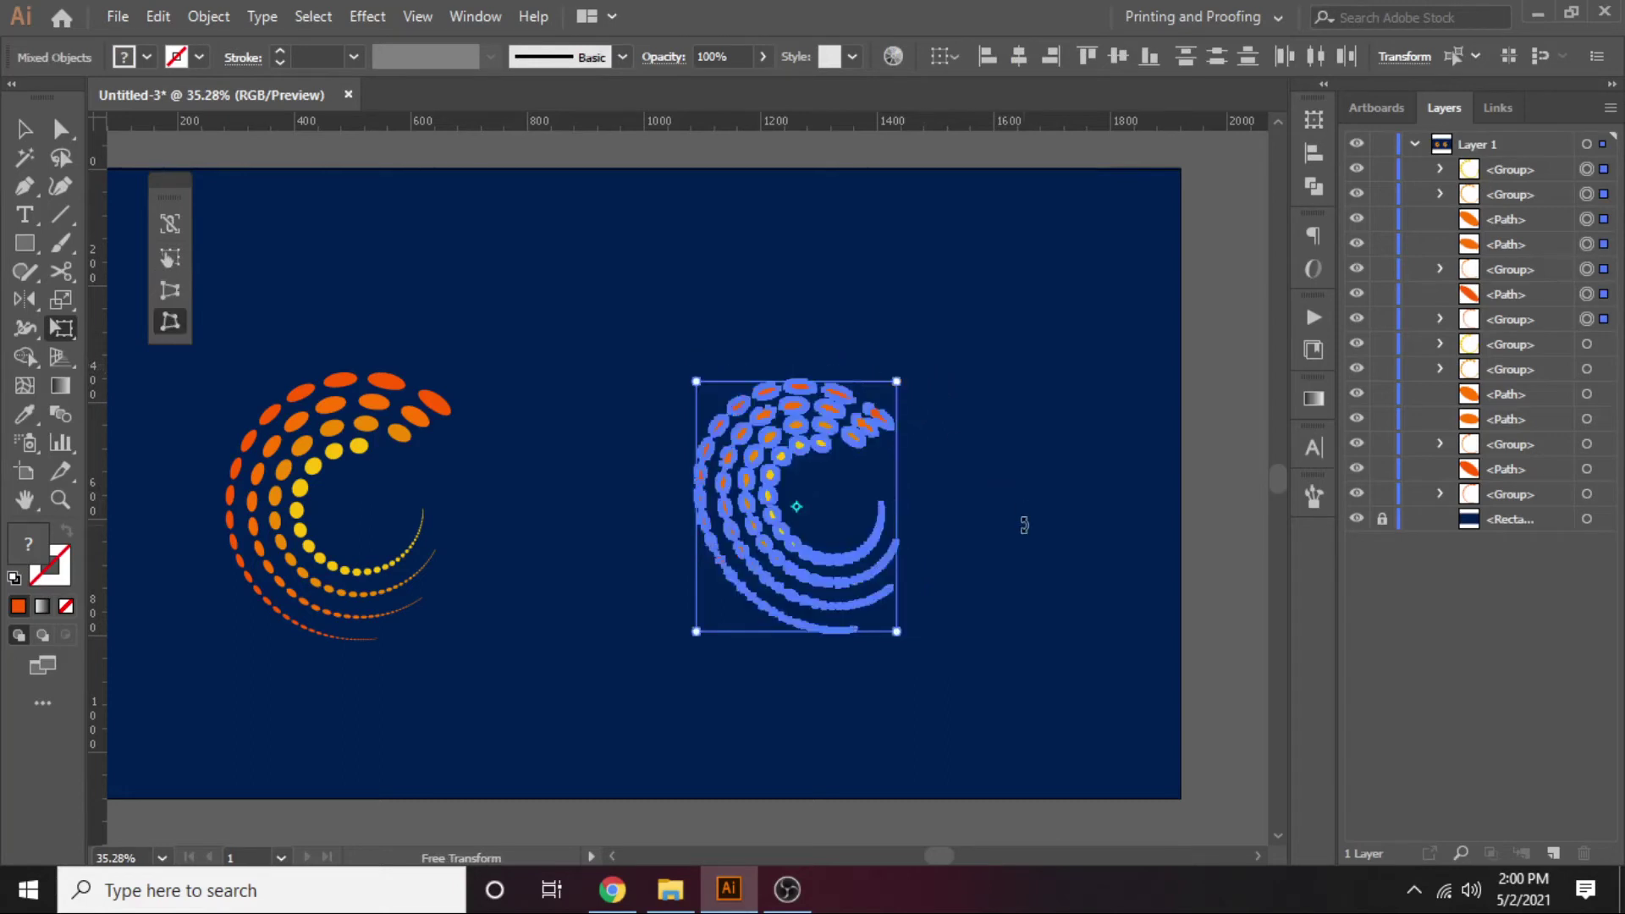
pyautogui.click(24, 129)
pyautogui.click(745, 333)
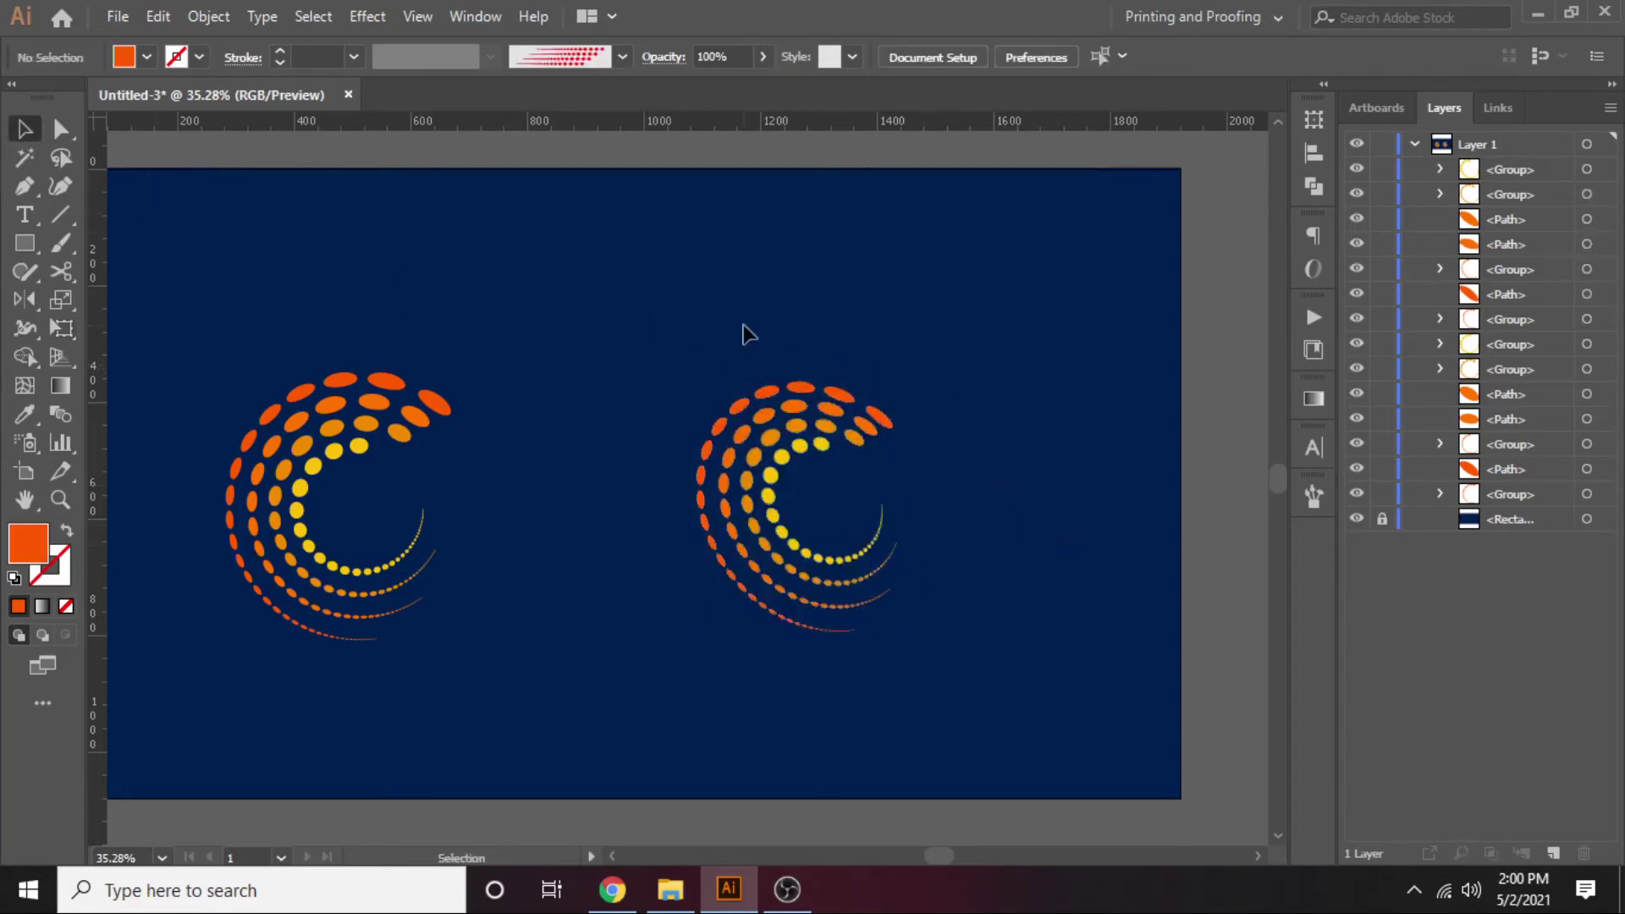
pyautogui.moveTo(965, 435); pyautogui.dragTo(892, 442)
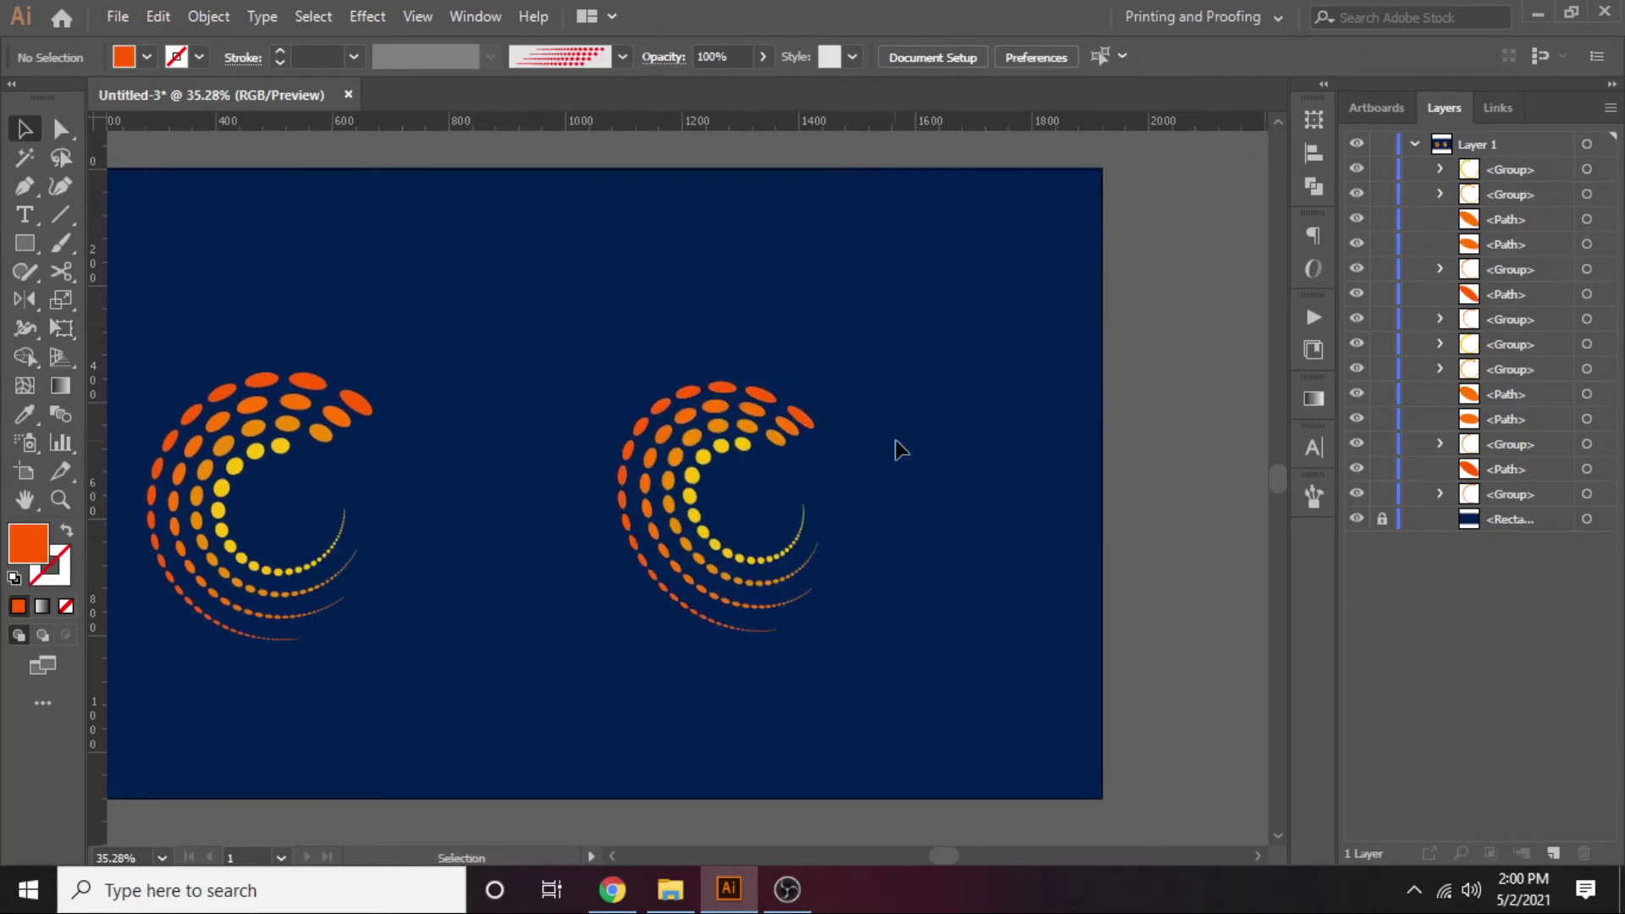
# Step: Zoom in and ungroup the right swirl's inner yellow dot ring into separate paths
pyautogui.hotkey('ctrl', '=')
pyautogui.moveTo(1059, 551); pyautogui.dragTo(903, 533)
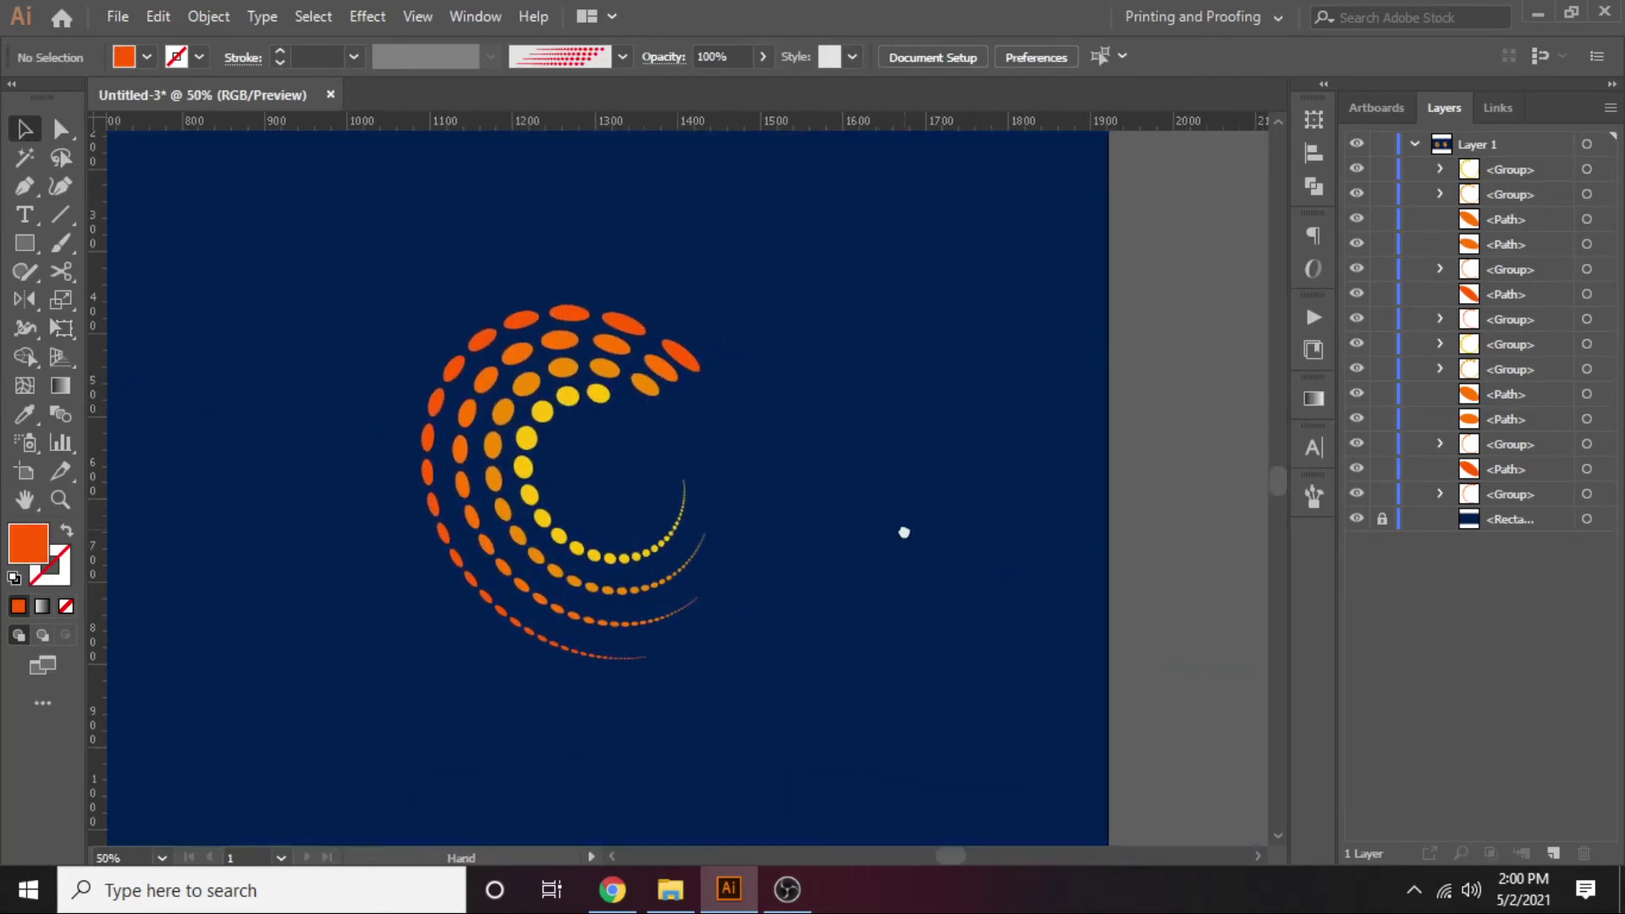
pyautogui.click(686, 536)
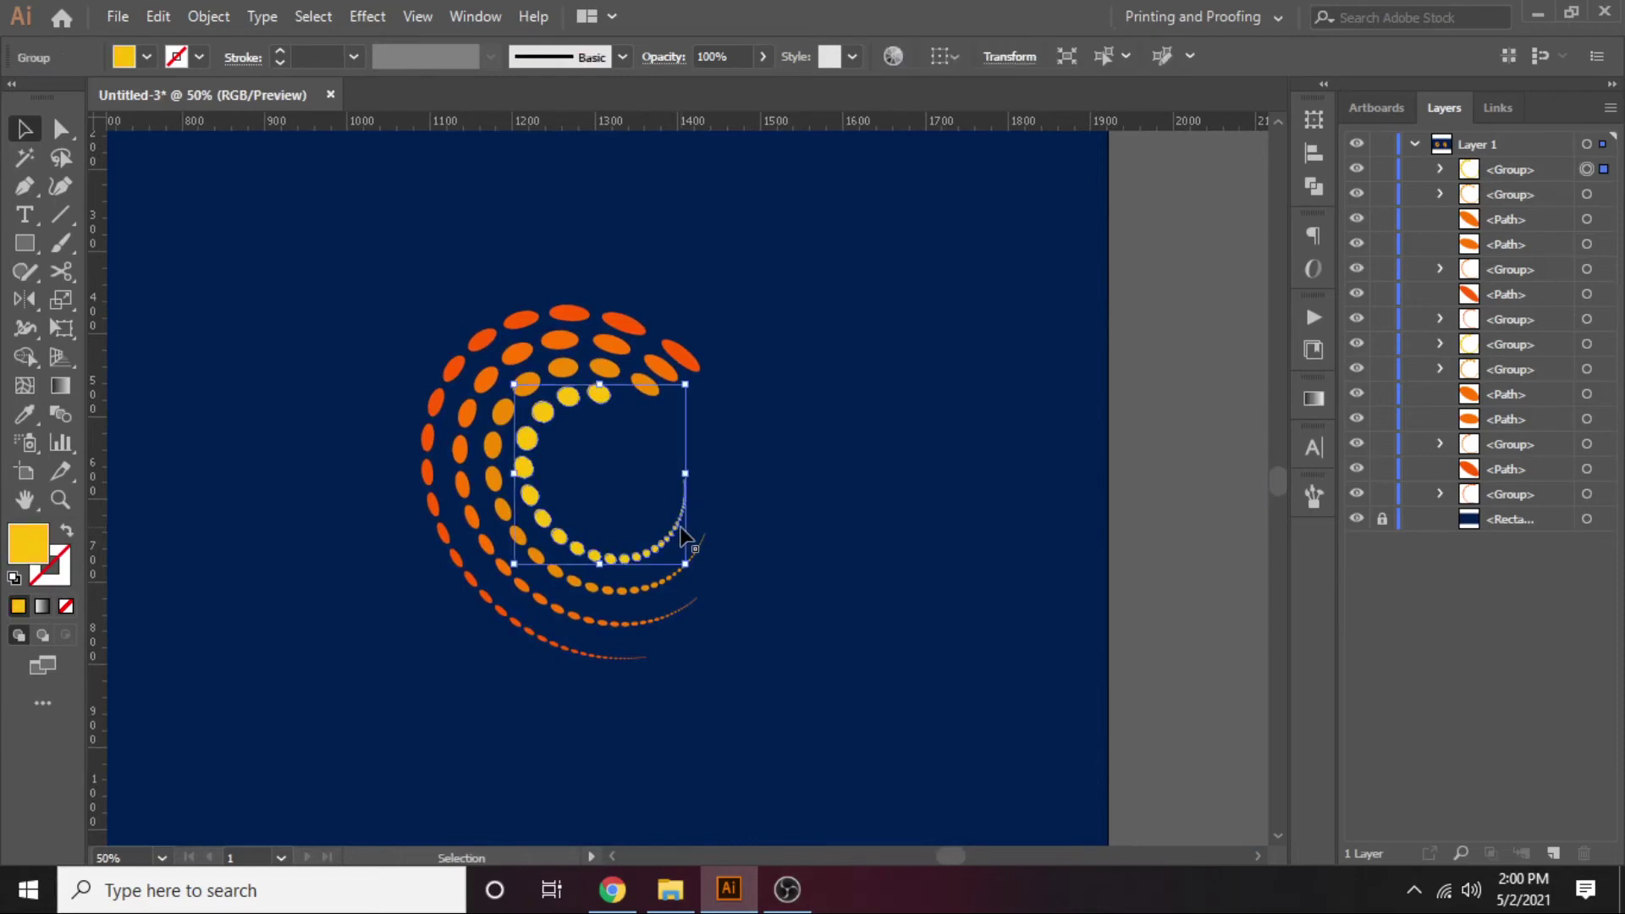
pyautogui.rightClick(686, 537)
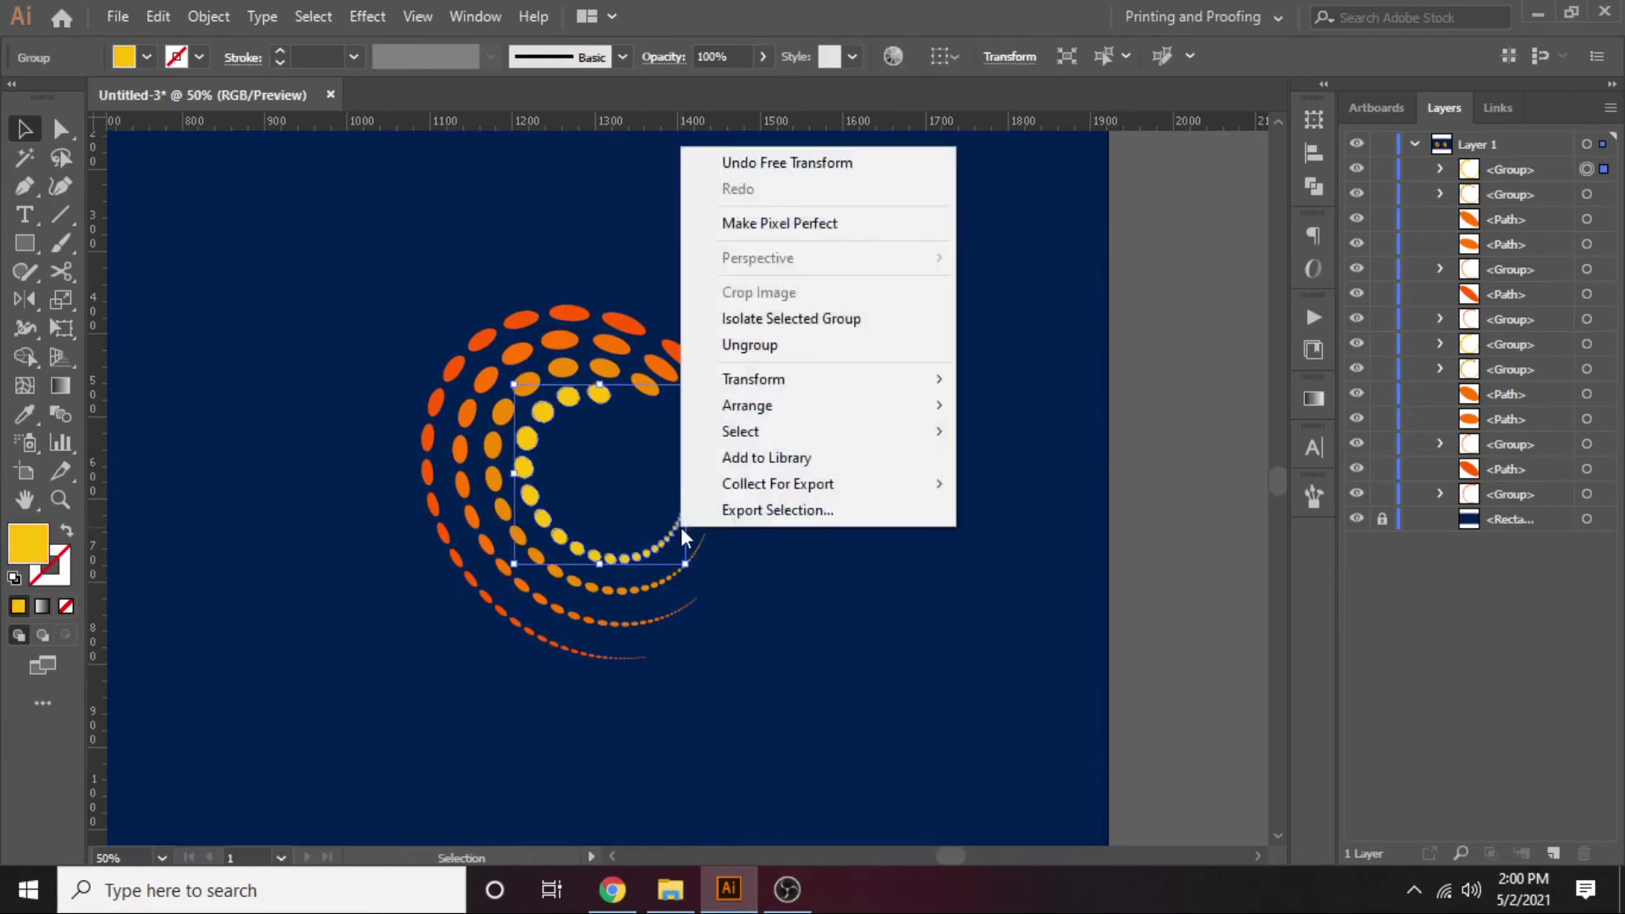
pyautogui.click(748, 344)
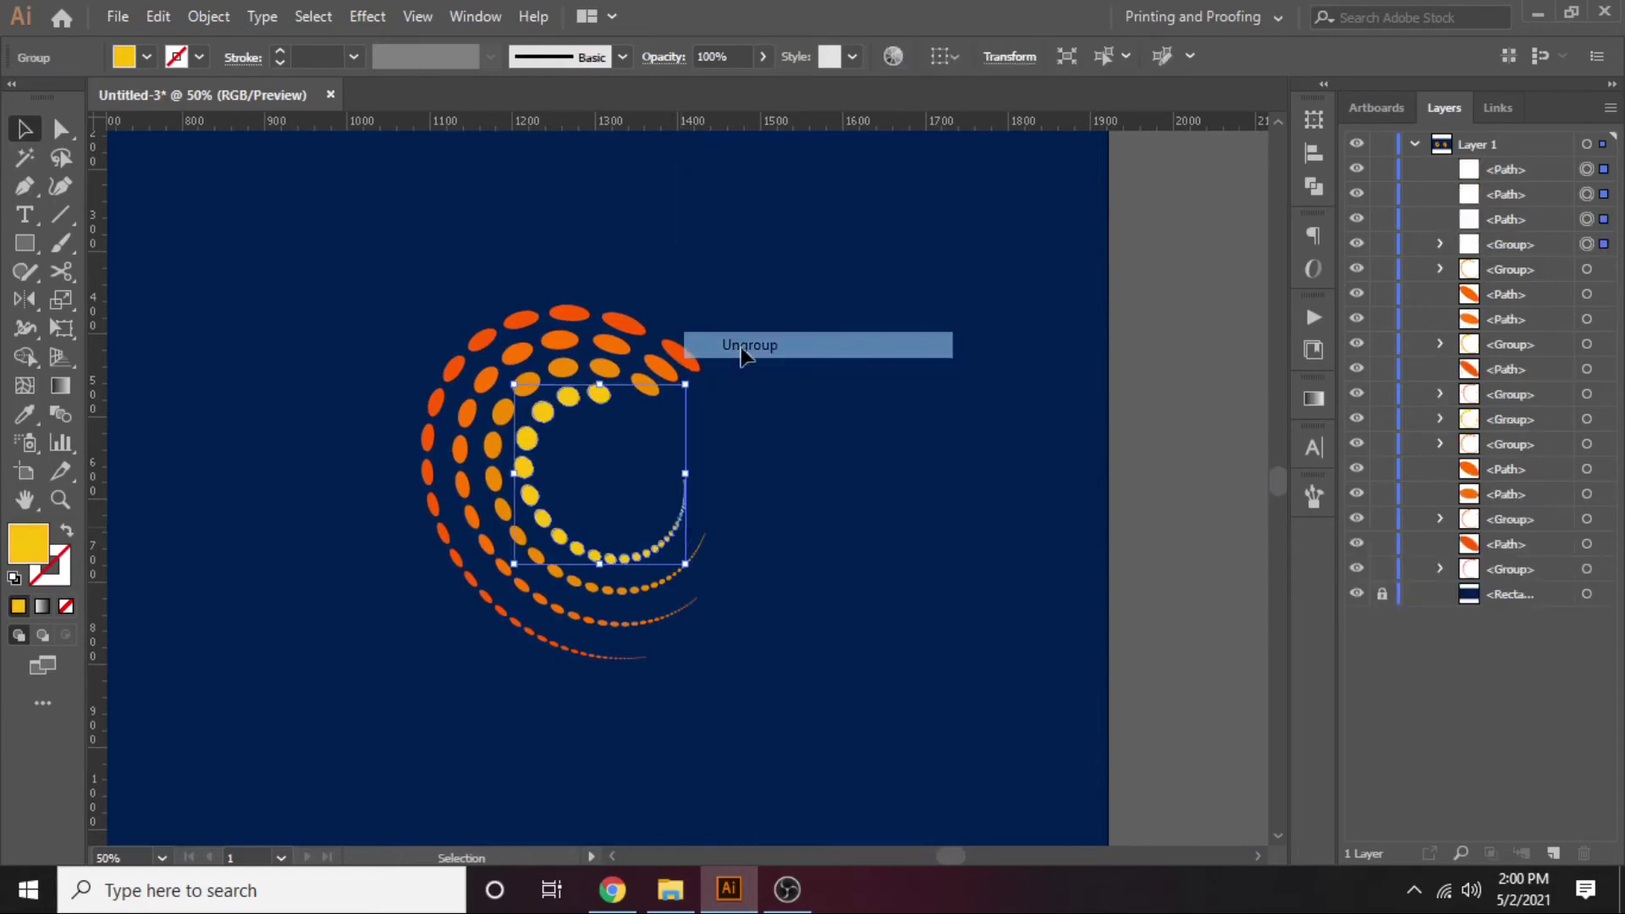
pyautogui.click(805, 408)
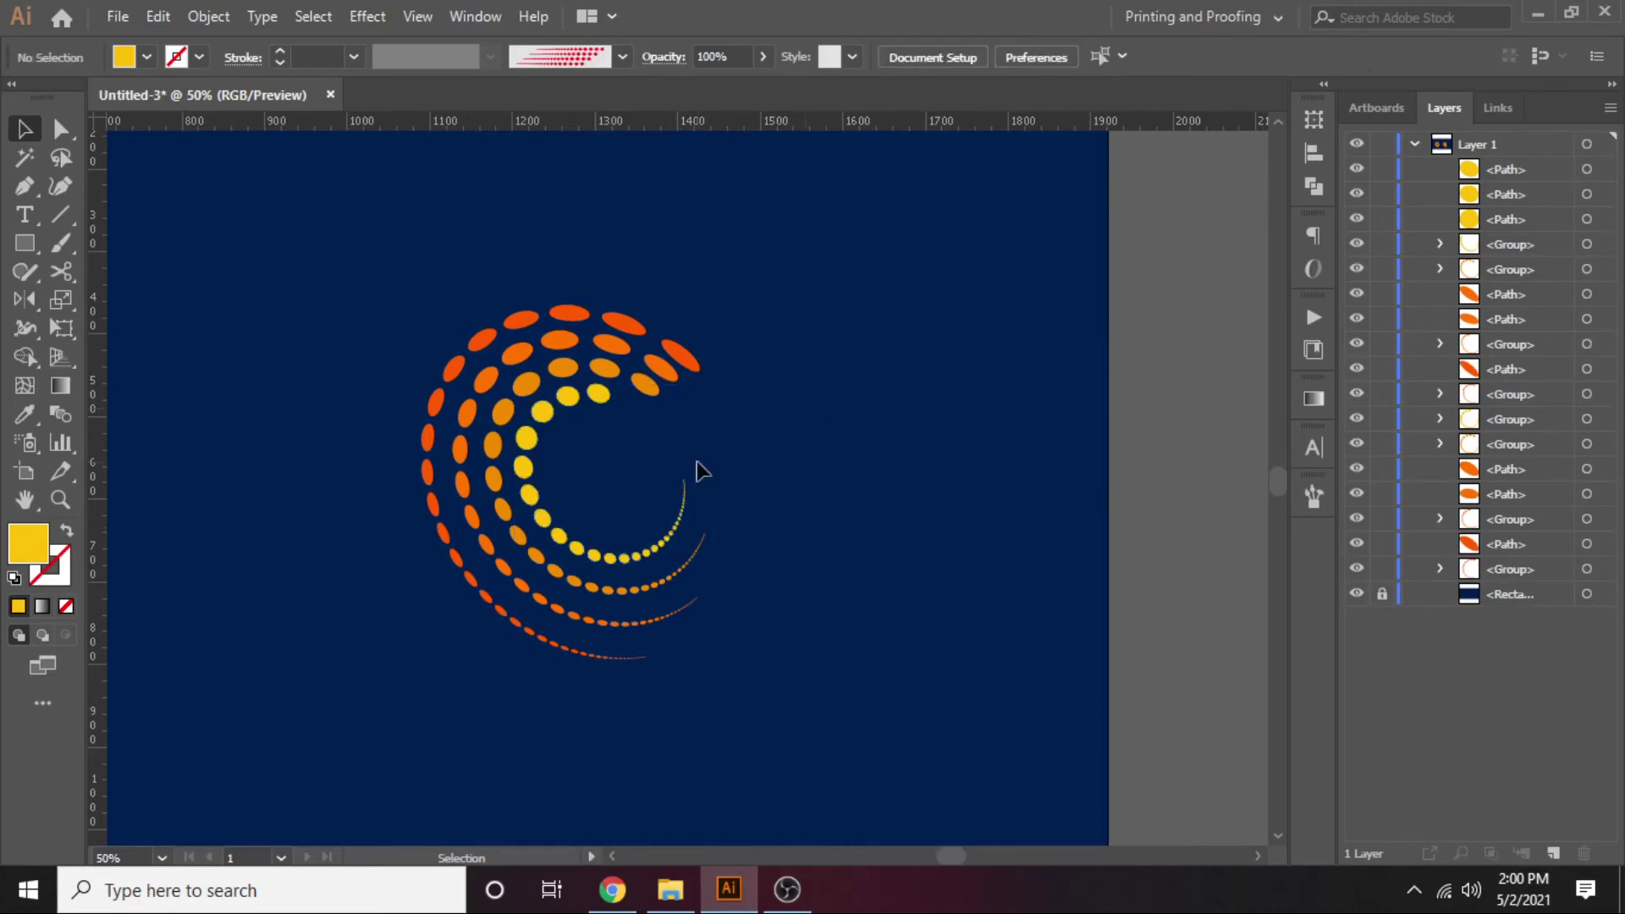
# Step: Type 'LOGO NAME' beside the swirl and fill it pure white
pyautogui.click(34, 222)
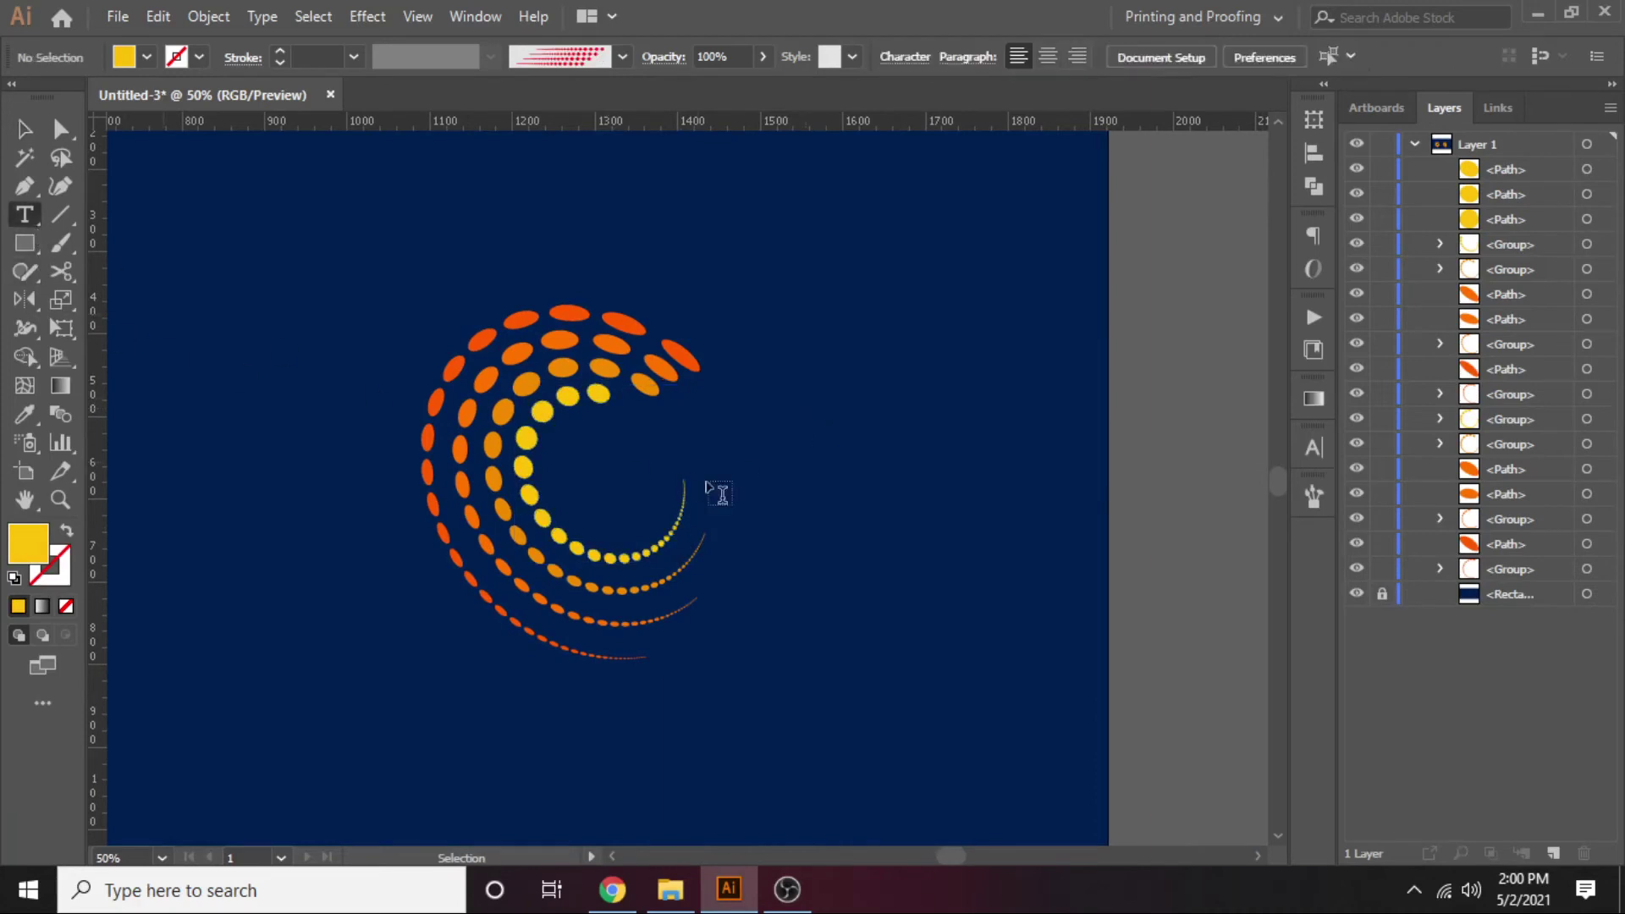
pyautogui.click(717, 479)
pyautogui.write('L')
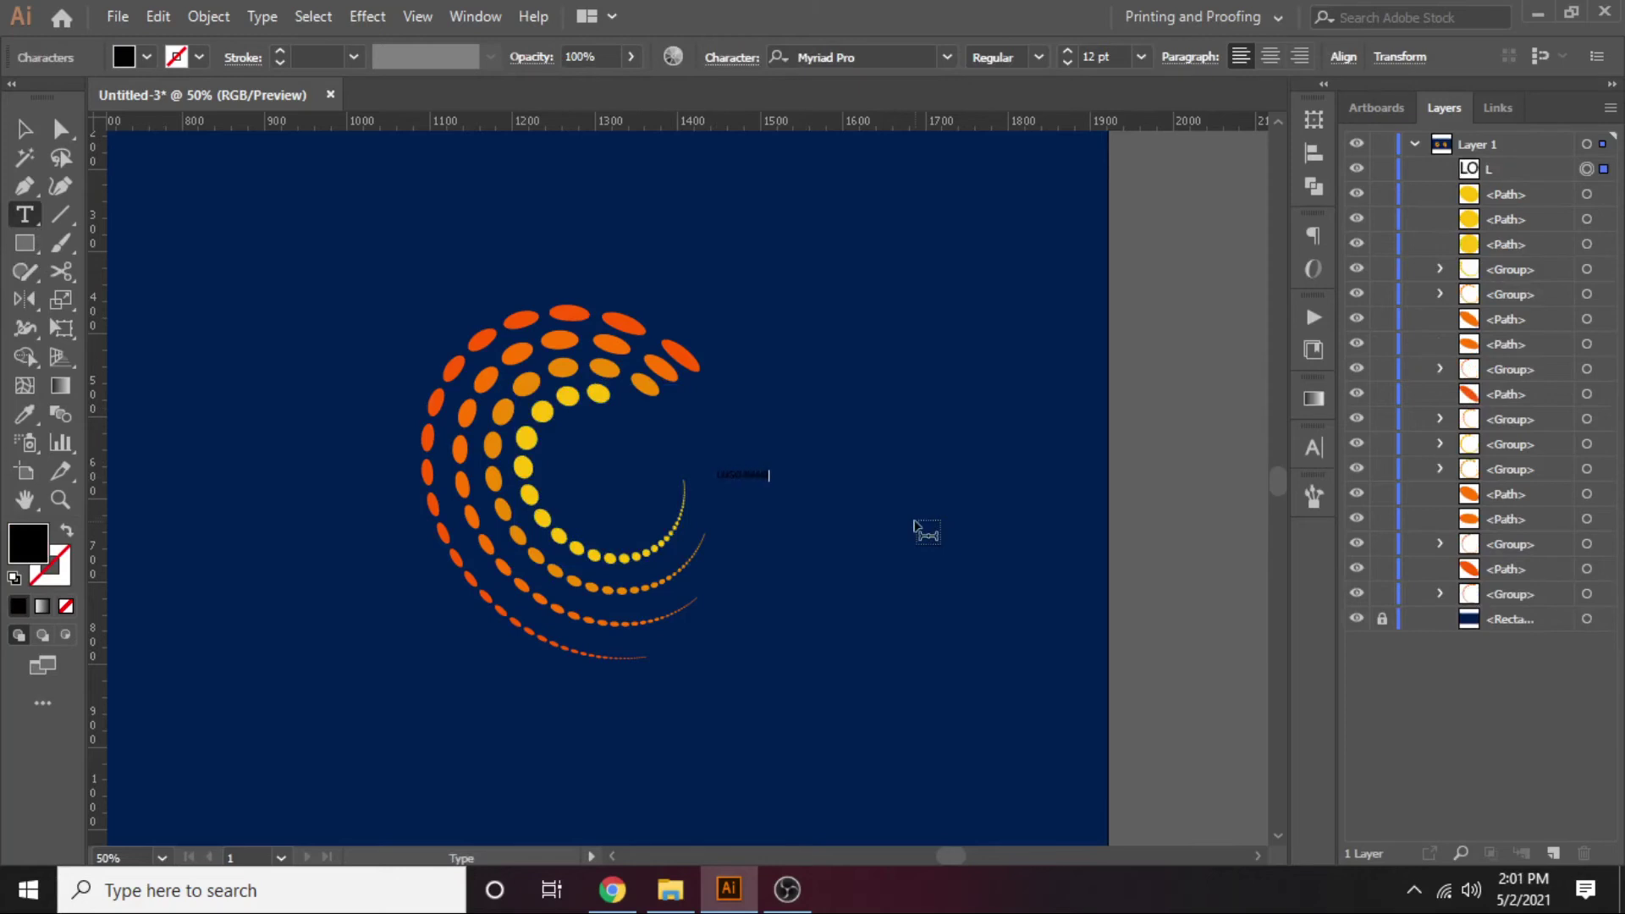
pyautogui.press('Escape')
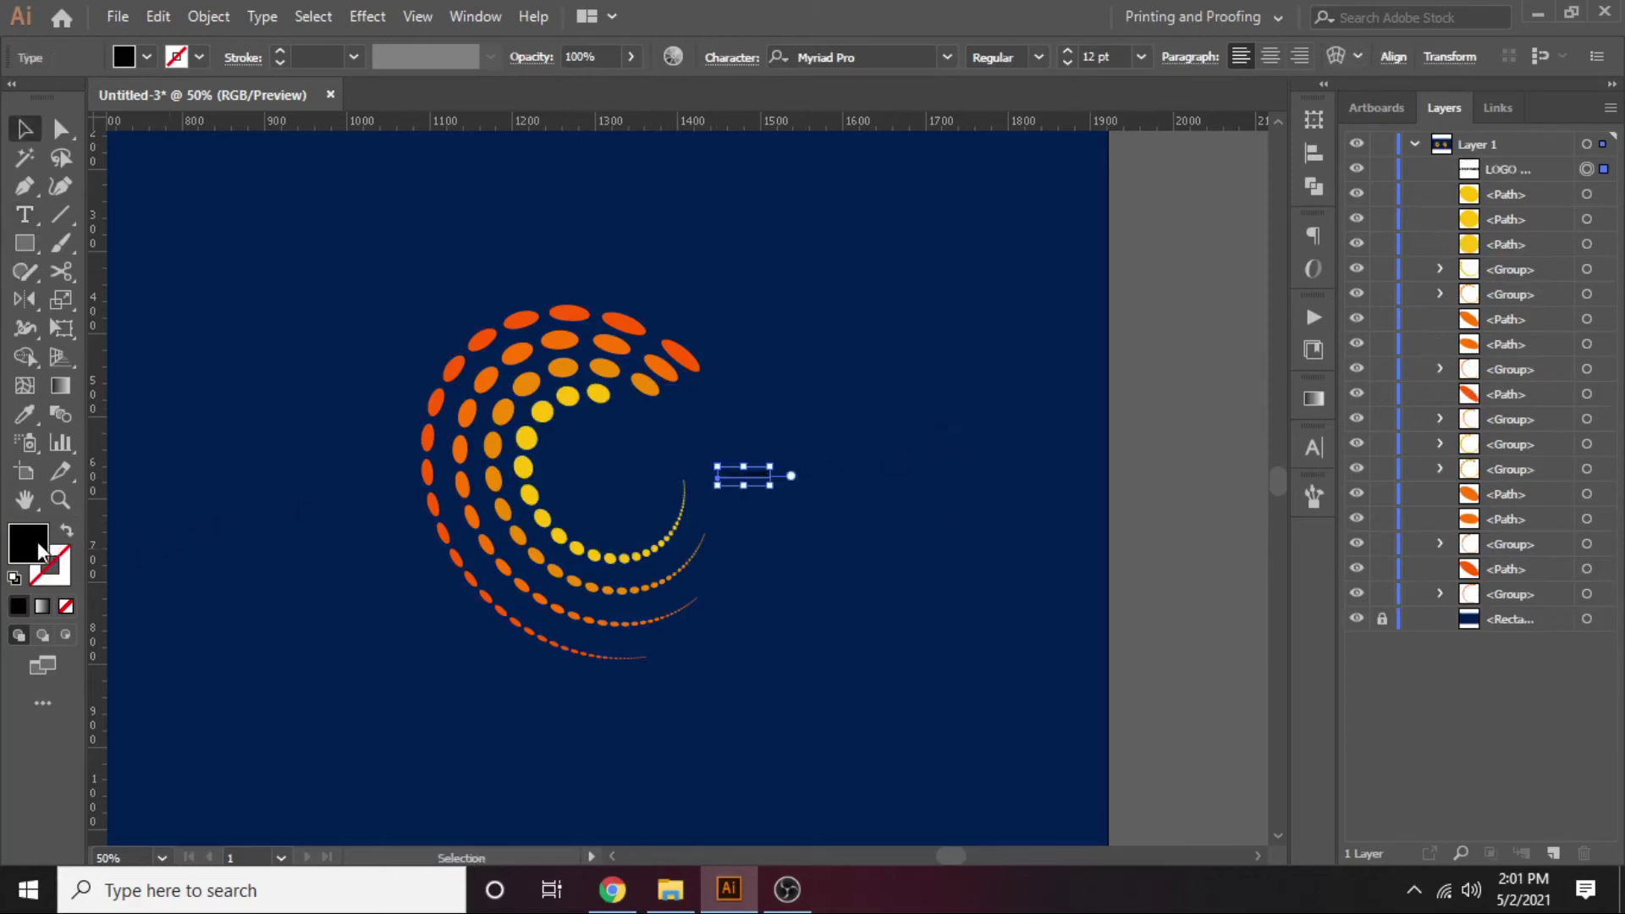
pyautogui.doubleClick(40, 552)
pyautogui.click(1003, 275)
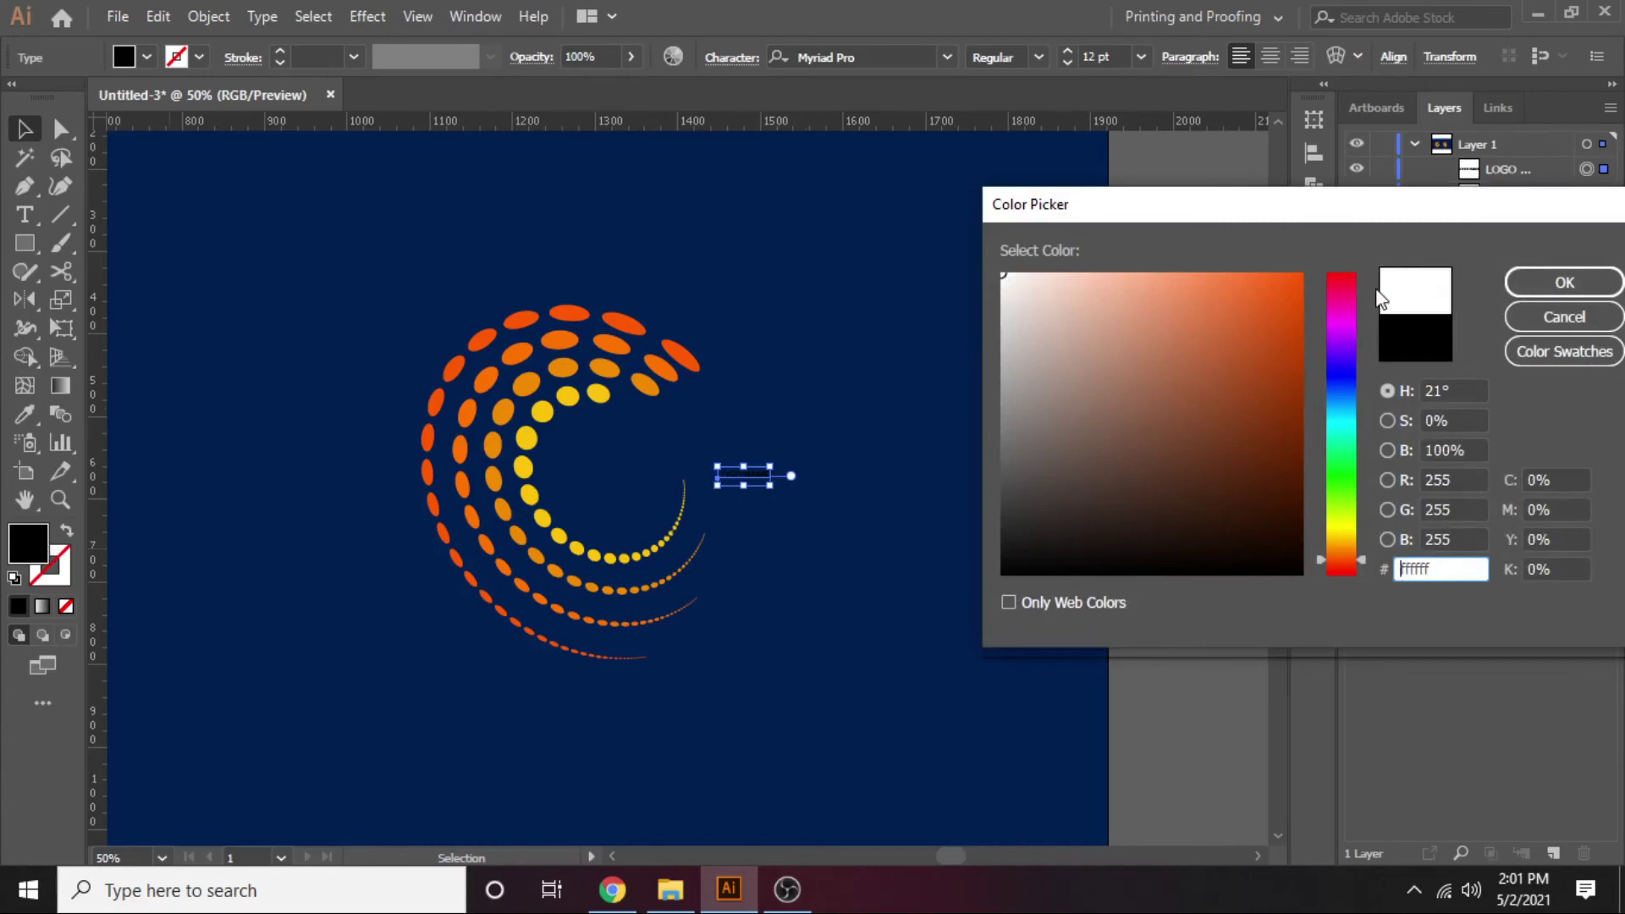
pyautogui.click(1564, 282)
# Step: Set the LOGO NAME font to Montserrat with Medium weight
pyautogui.click(905, 64)
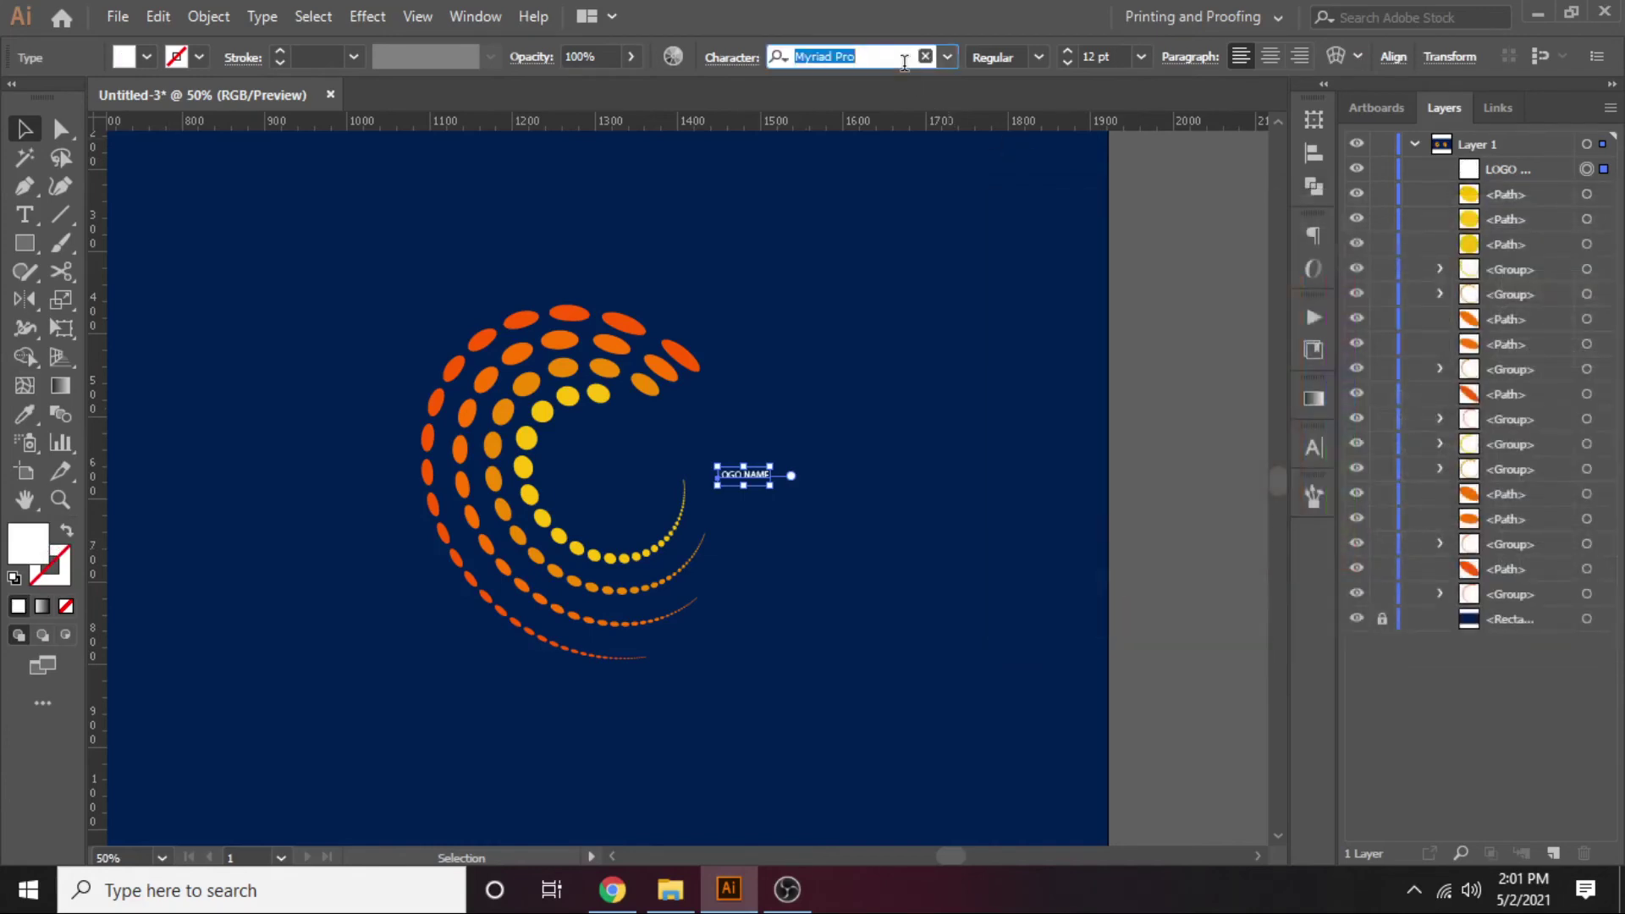
pyautogui.write('o')
pyautogui.write('m')
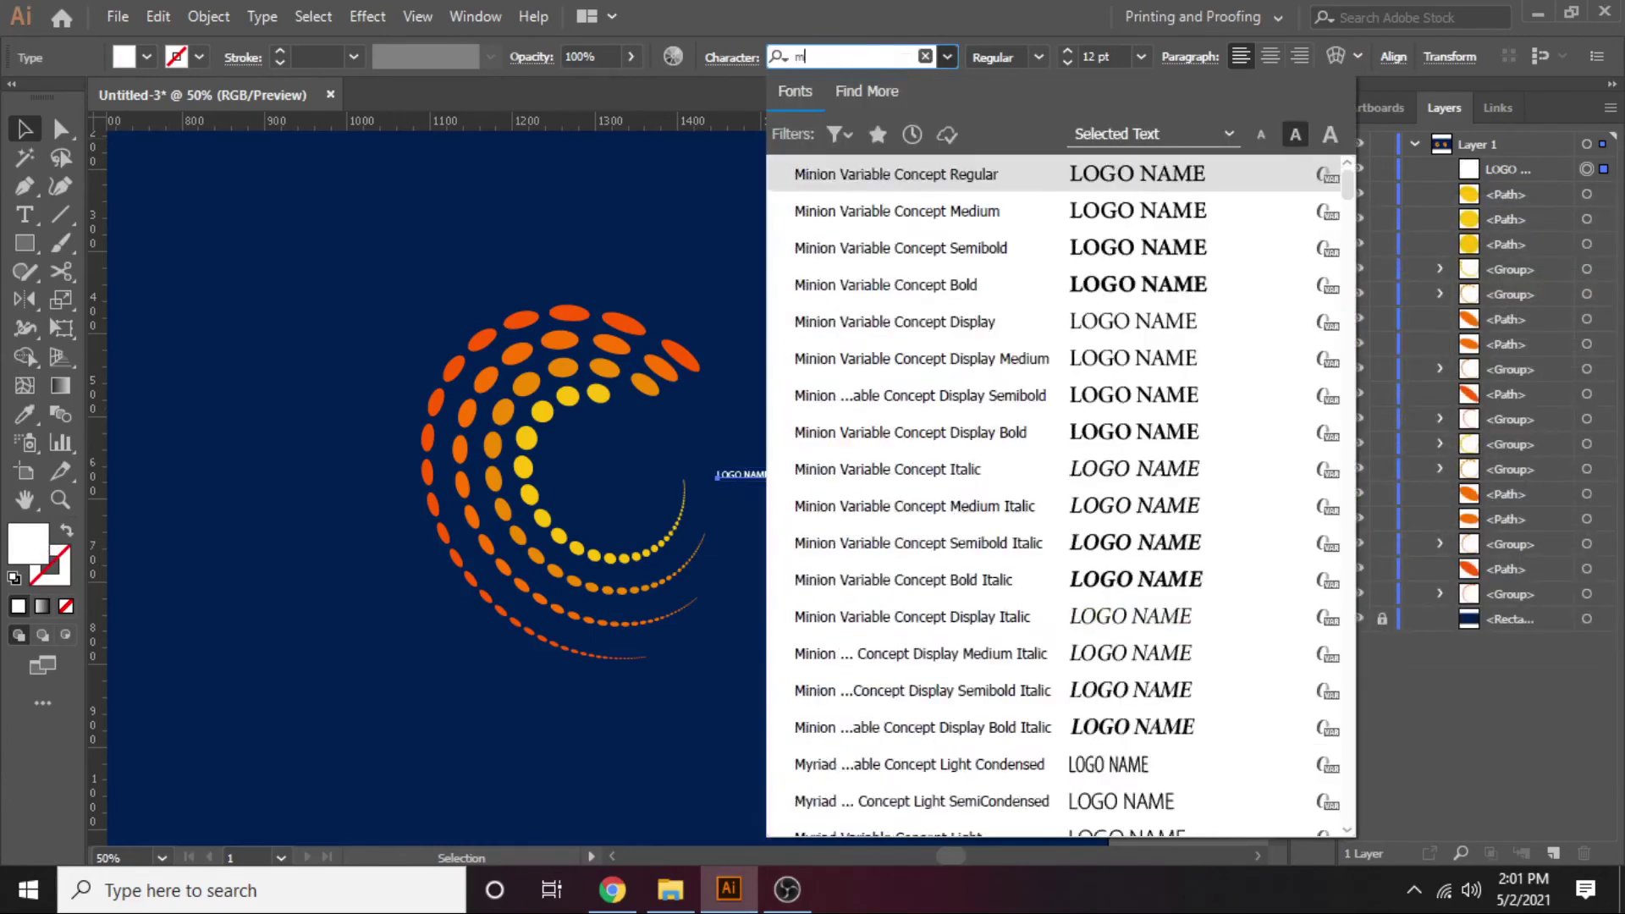
pyautogui.write('on')
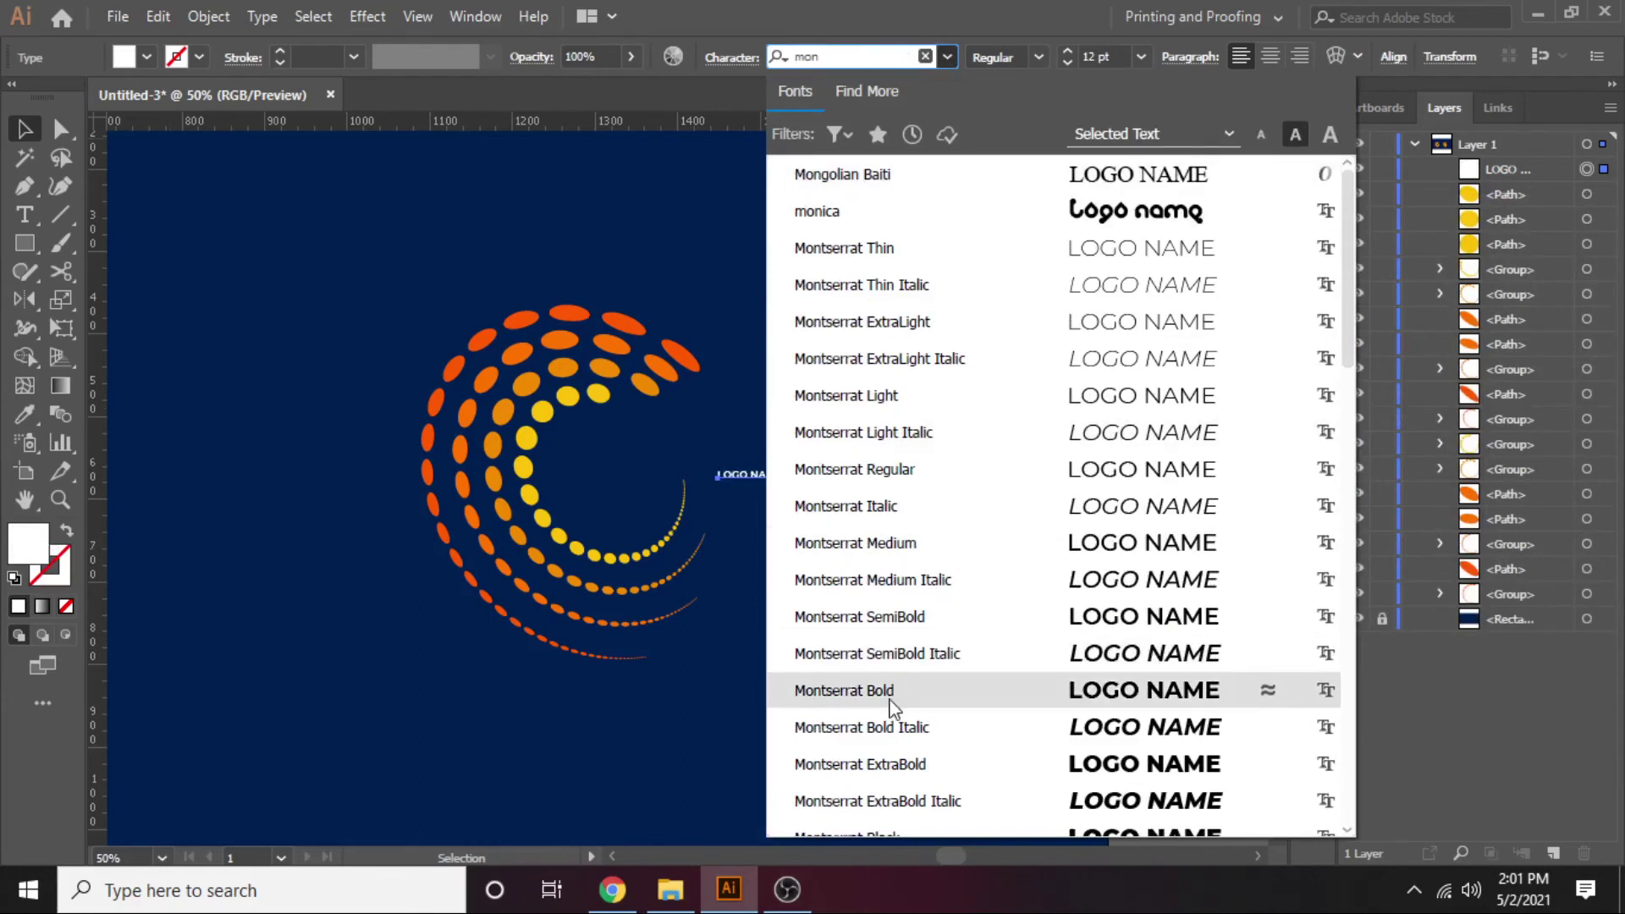
pyautogui.click(891, 701)
pyautogui.click(1035, 59)
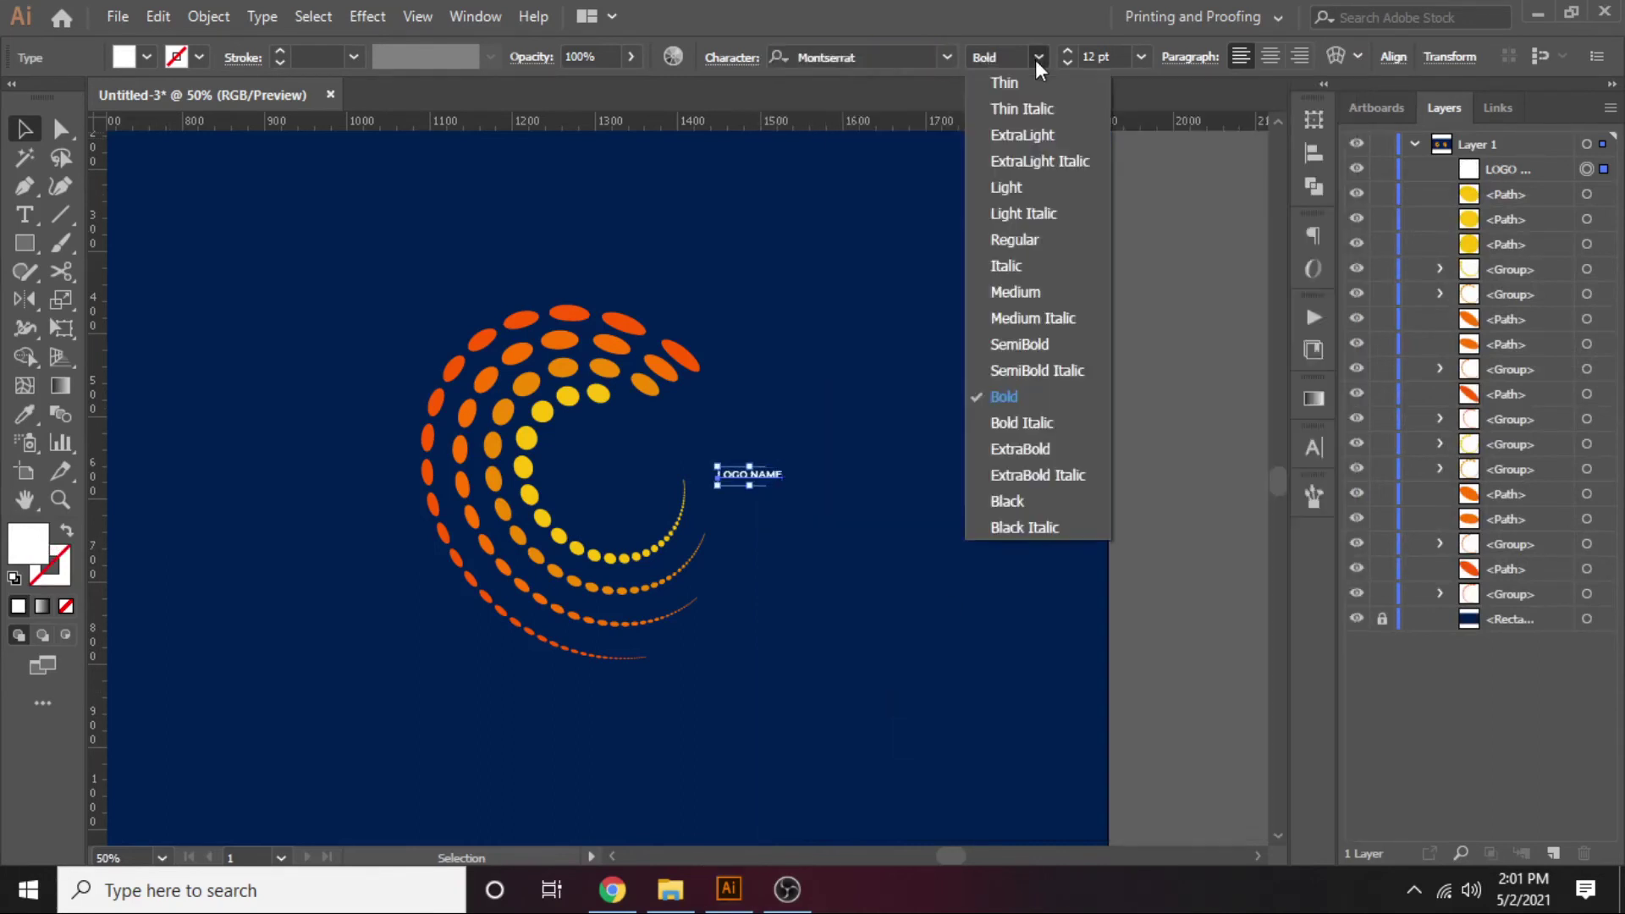
pyautogui.click(1060, 301)
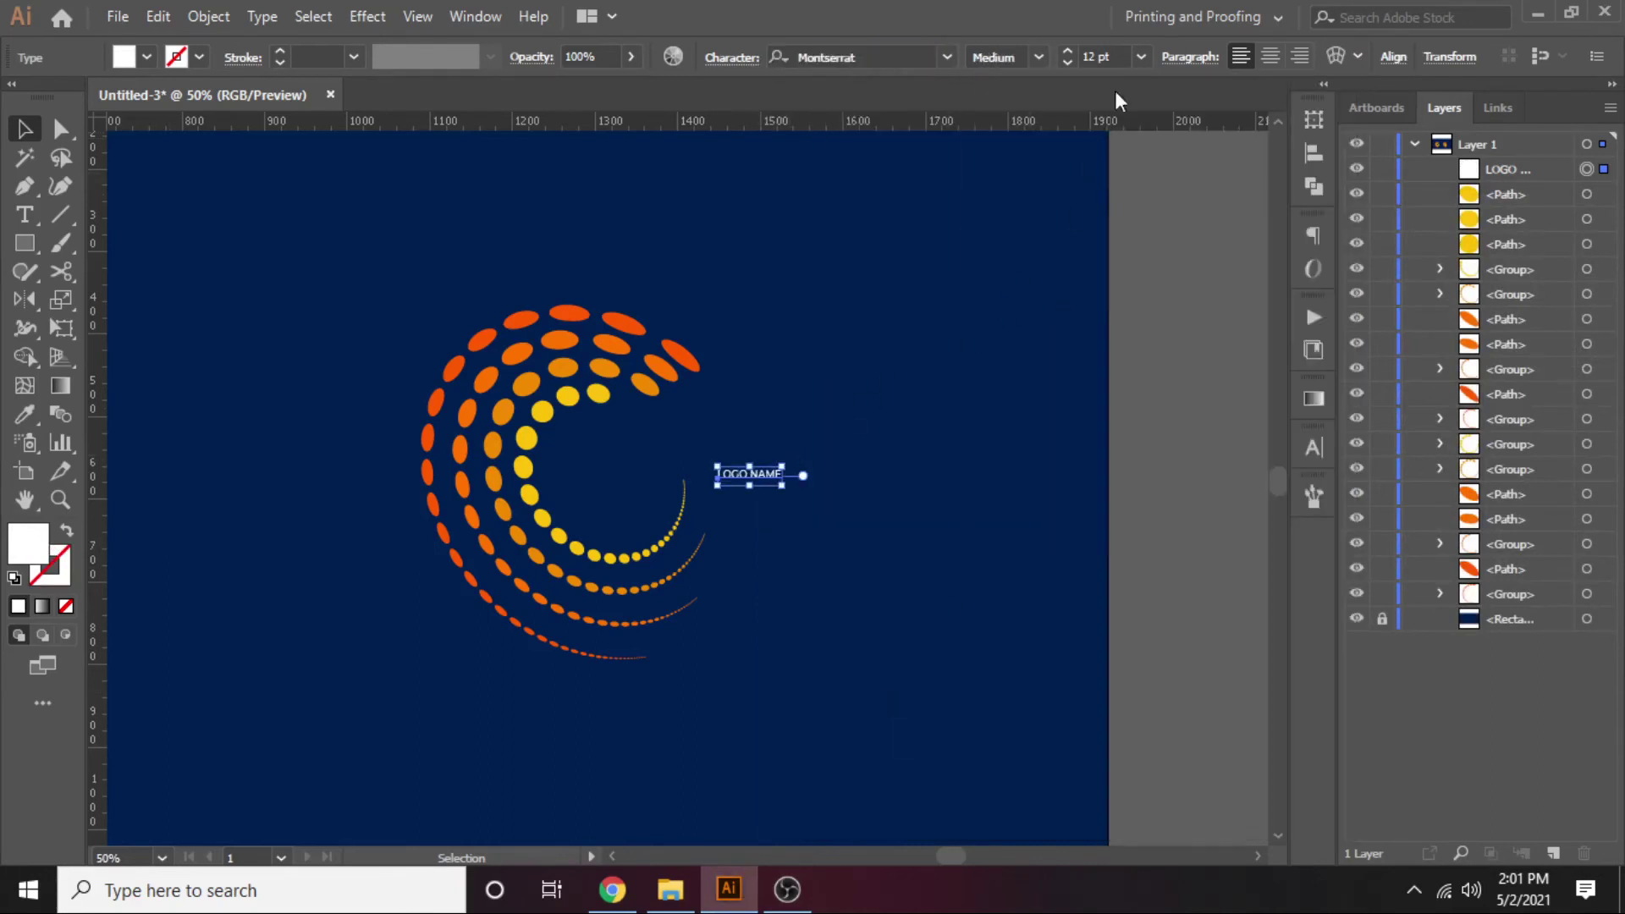
pyautogui.click(1141, 57)
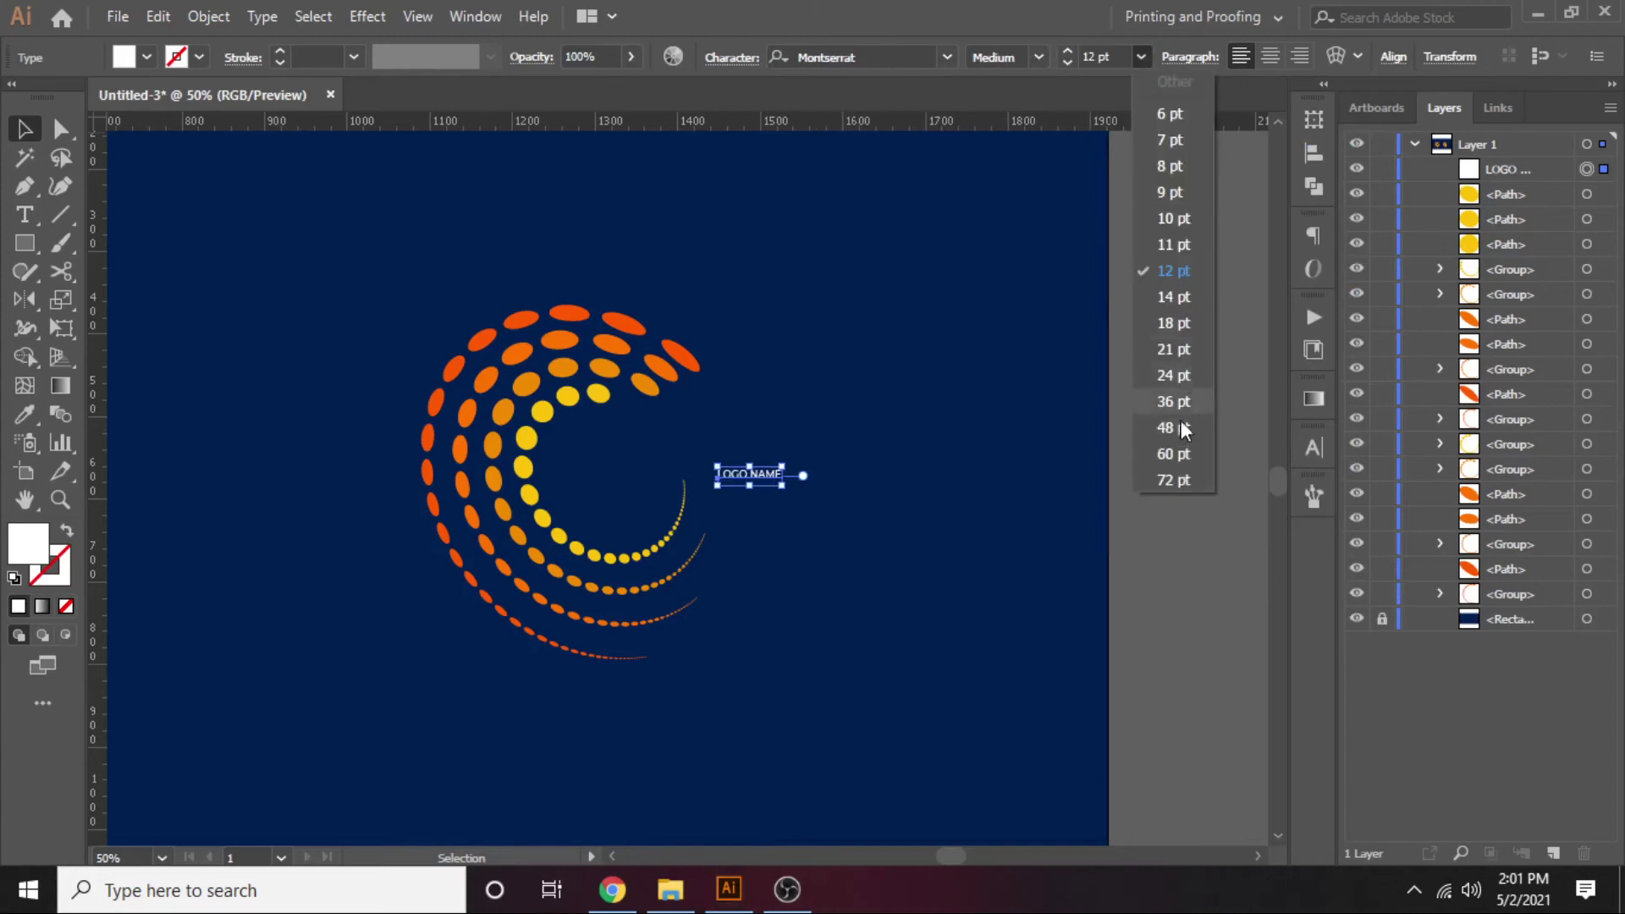
# Step: Set LOGO NAME to 76 pt Montserrat Regular, nudge it into the swirl's opening, and lock it
pyautogui.click(1176, 481)
pyautogui.moveTo(897, 477); pyautogui.dragTo(767, 485)
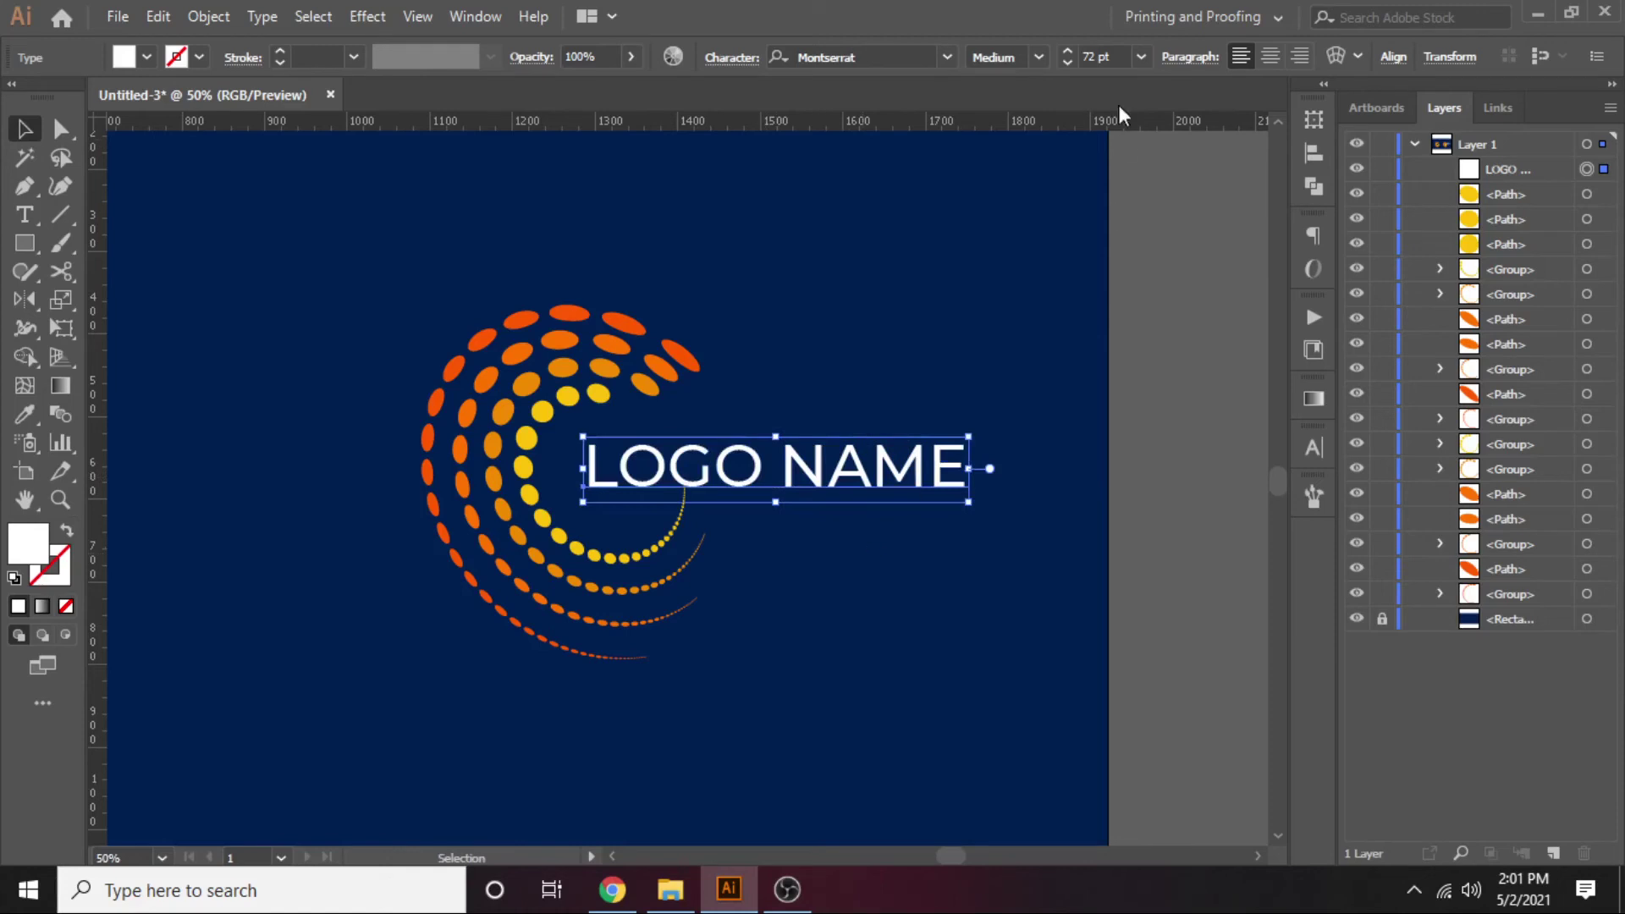
pyautogui.click(1068, 52)
pyautogui.click(1068, 52)
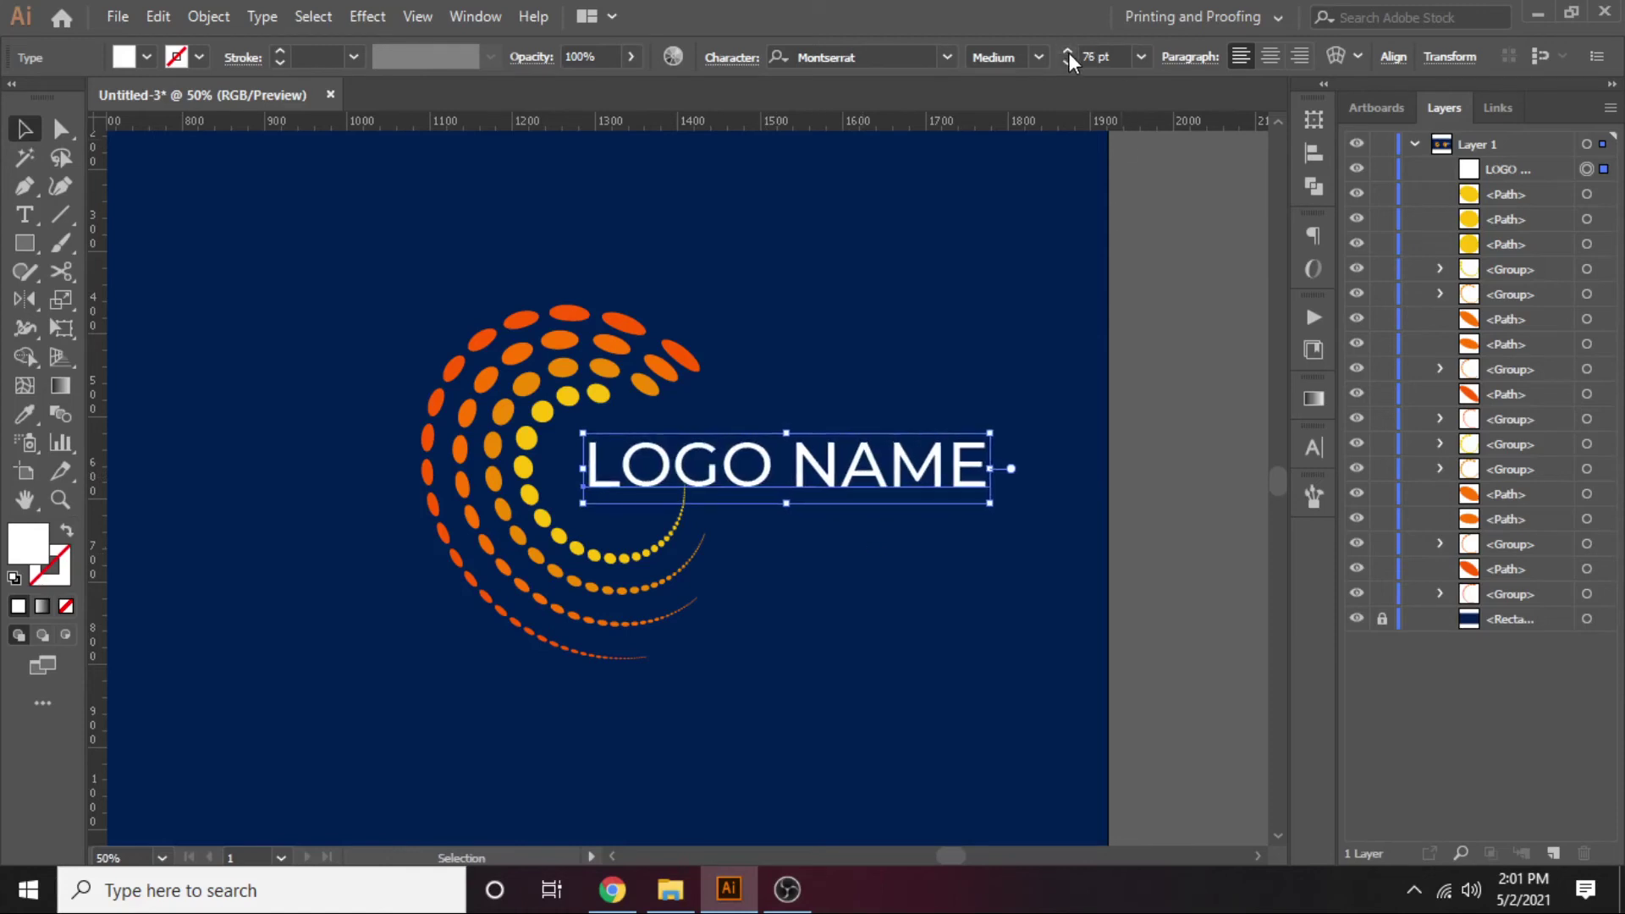
pyautogui.click(1040, 57)
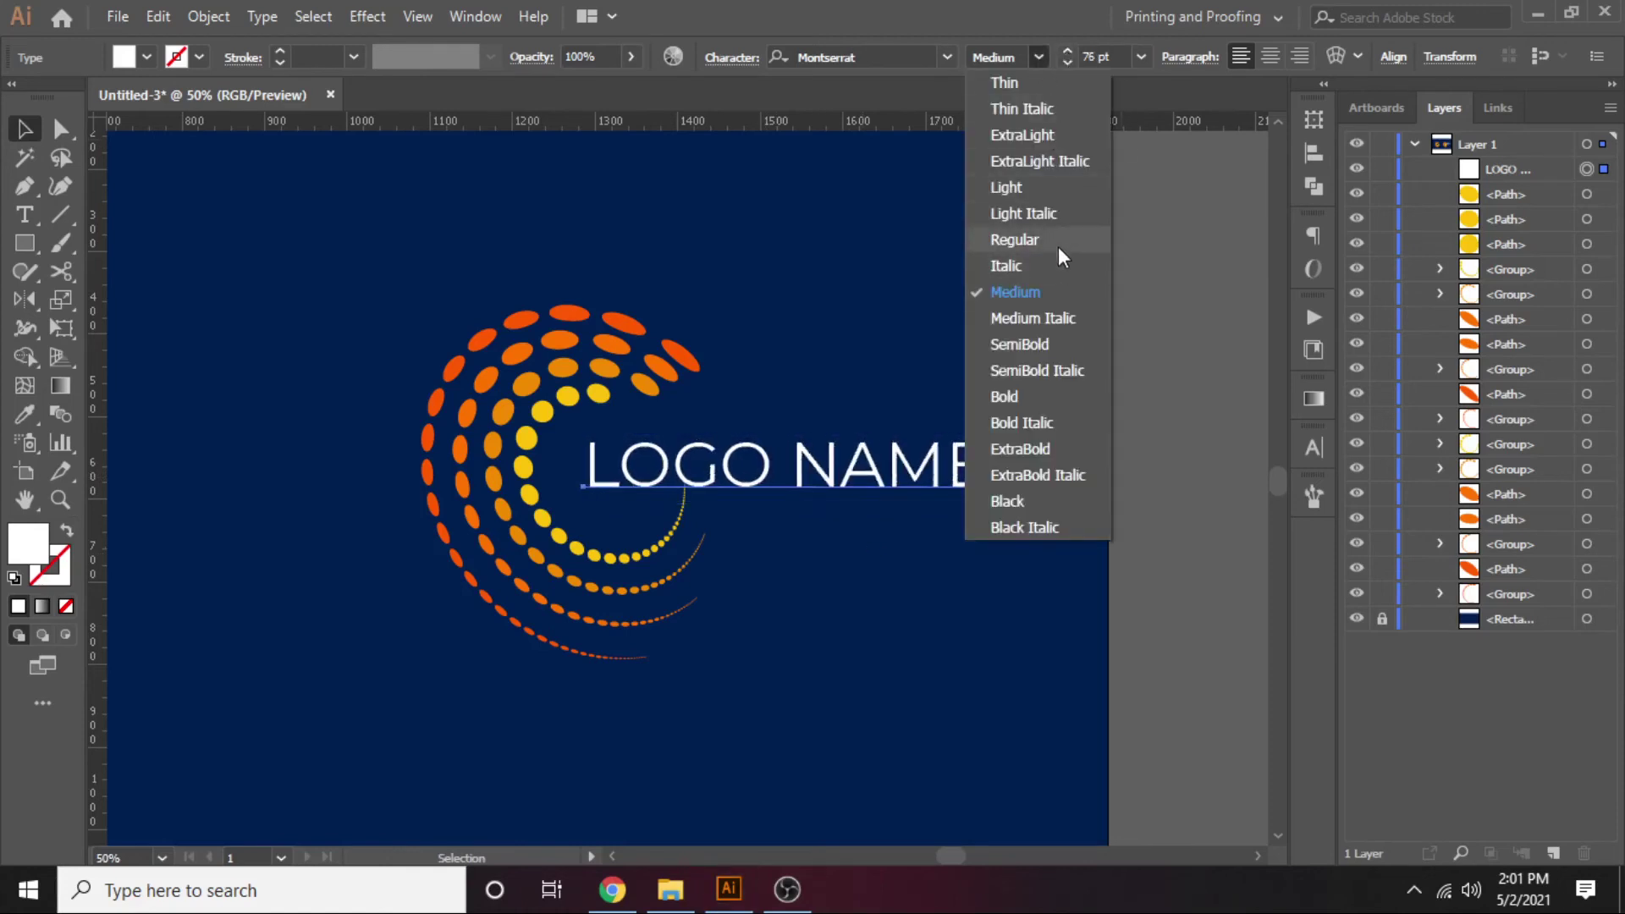
pyautogui.click(1058, 247)
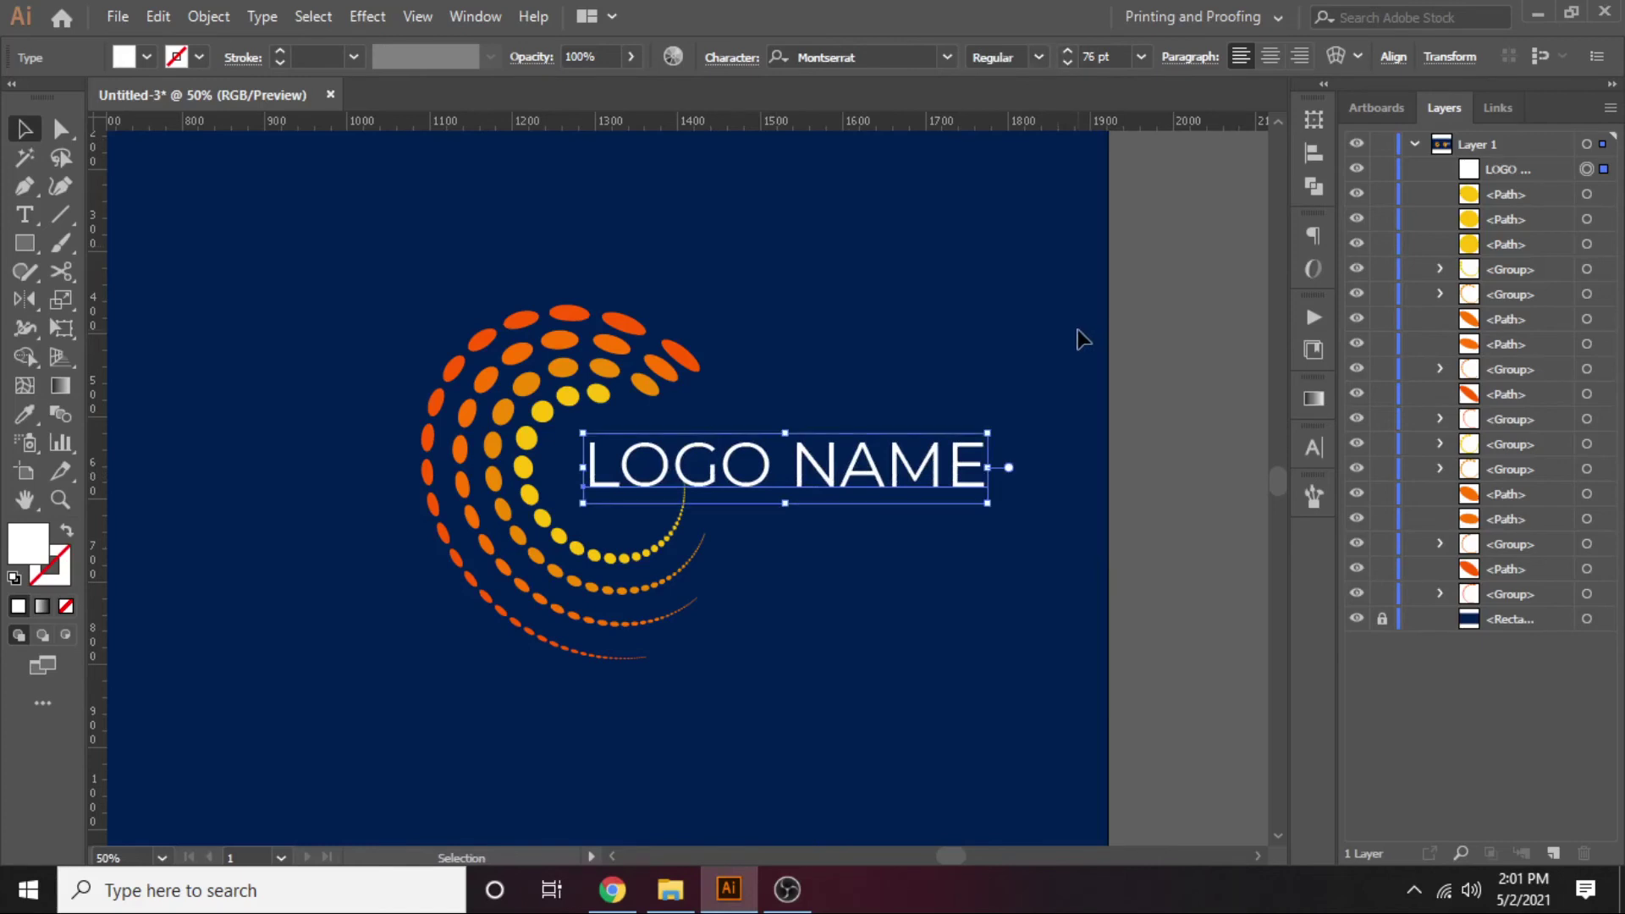
pyautogui.press('Left')
pyautogui.press('Left')
pyautogui.press('Left')
pyautogui.press('Left')
pyautogui.press('Left')
pyautogui.press('Left')
pyautogui.press('Left')
pyautogui.press('Left')
pyautogui.press('Left')
pyautogui.press('Left')
pyautogui.press('Left')
pyautogui.press('Left')
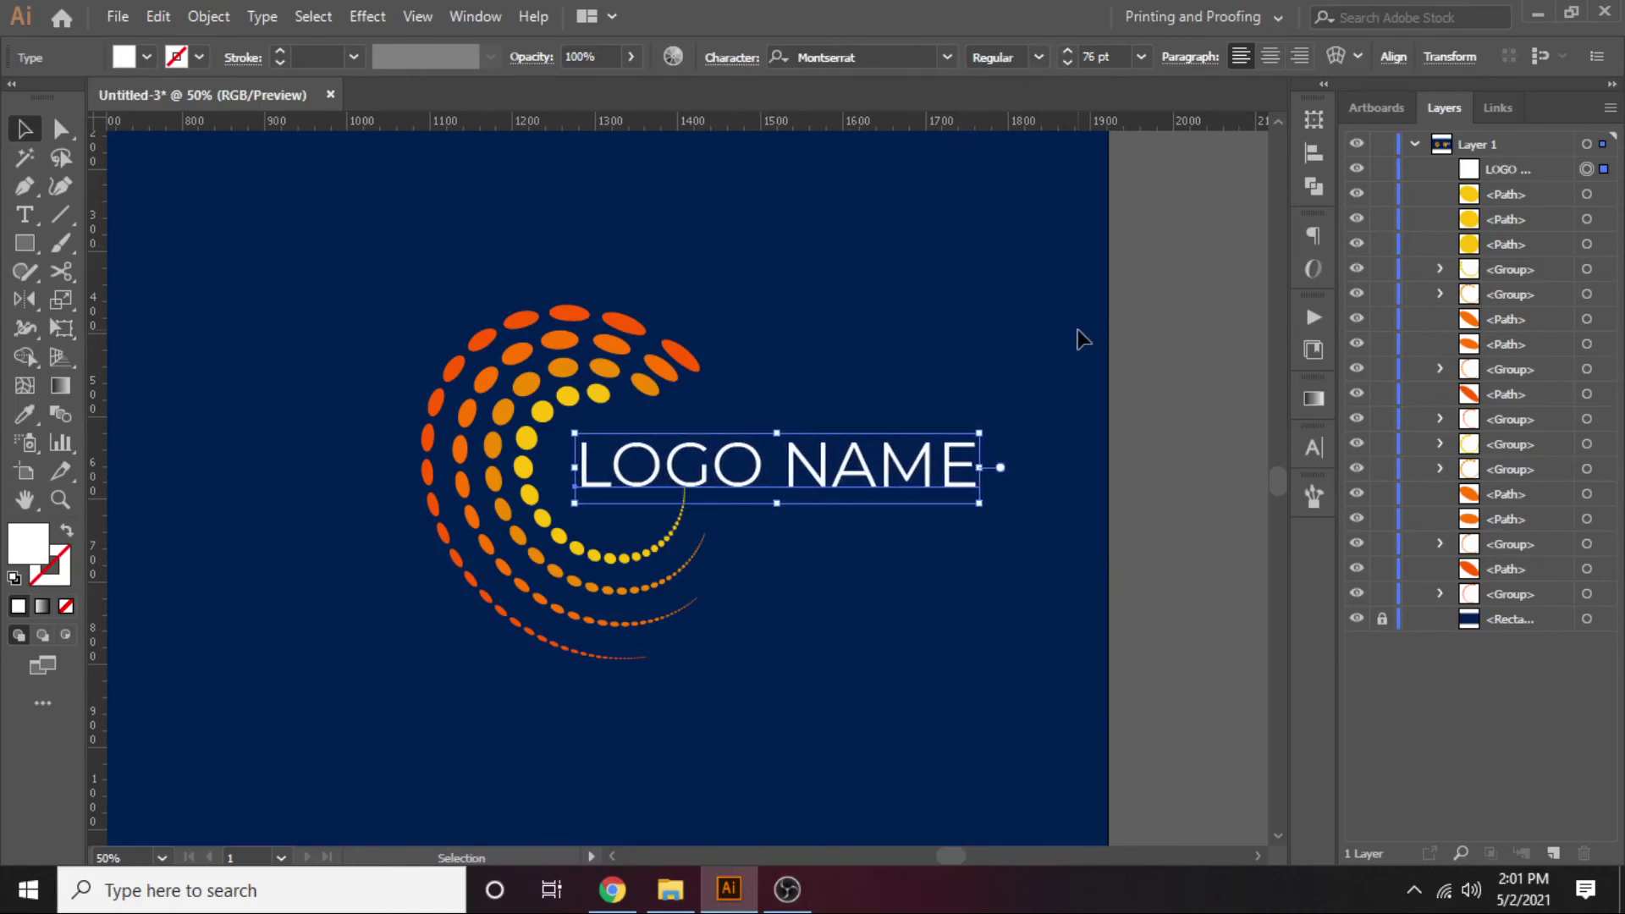
pyautogui.press('Left')
pyautogui.press('Left')
pyautogui.press('Left')
pyautogui.press('Left')
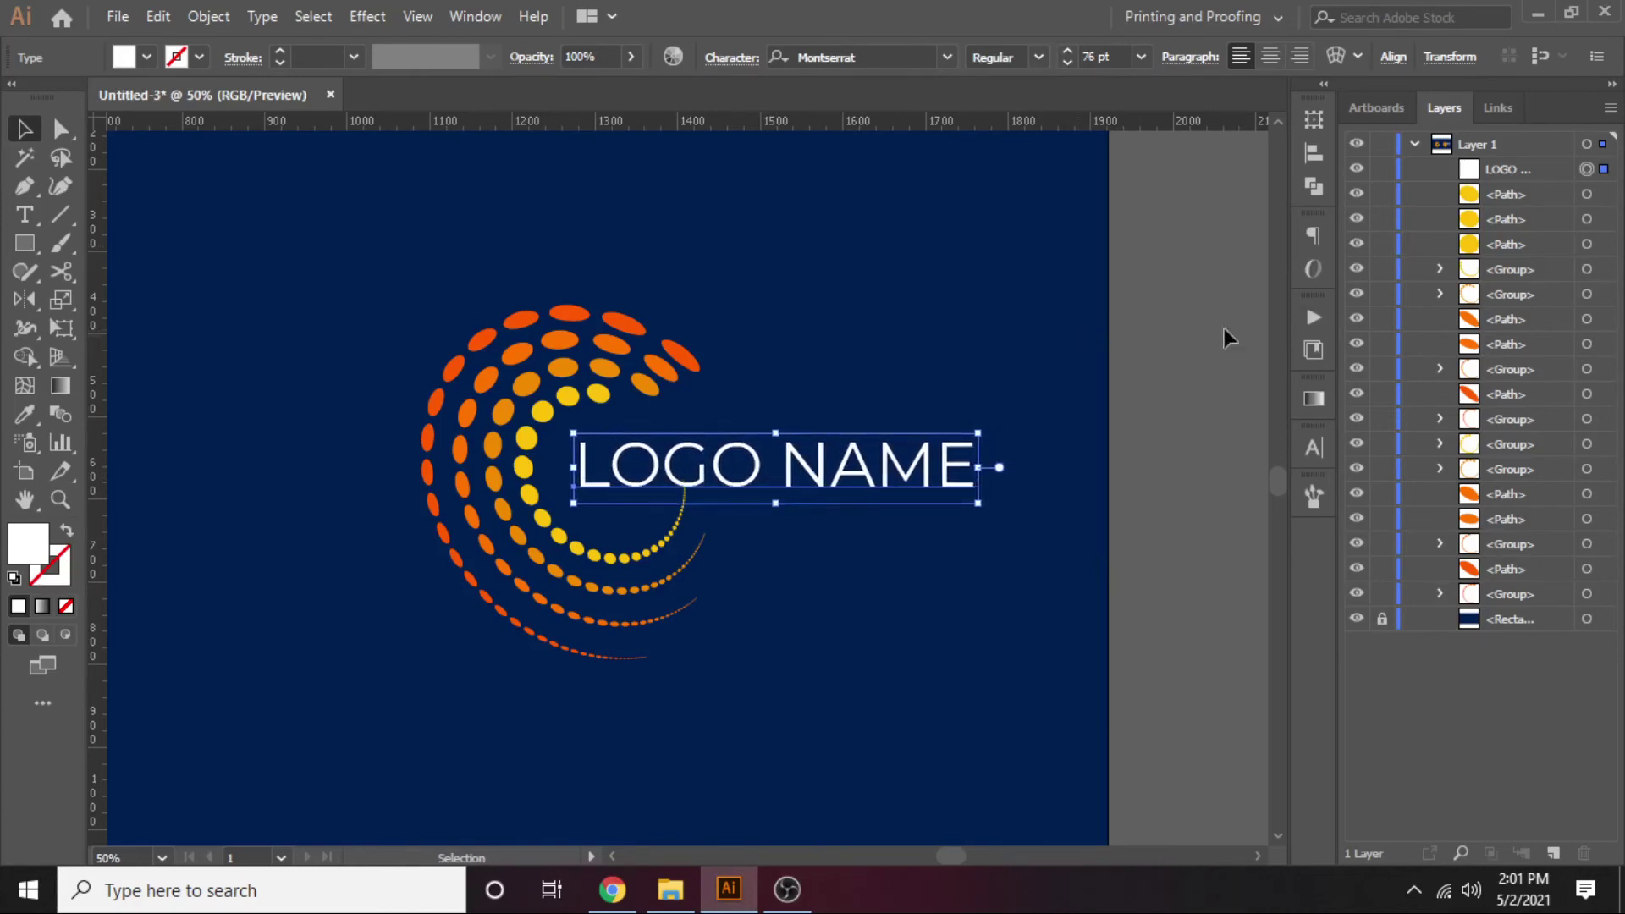
pyautogui.click(1388, 170)
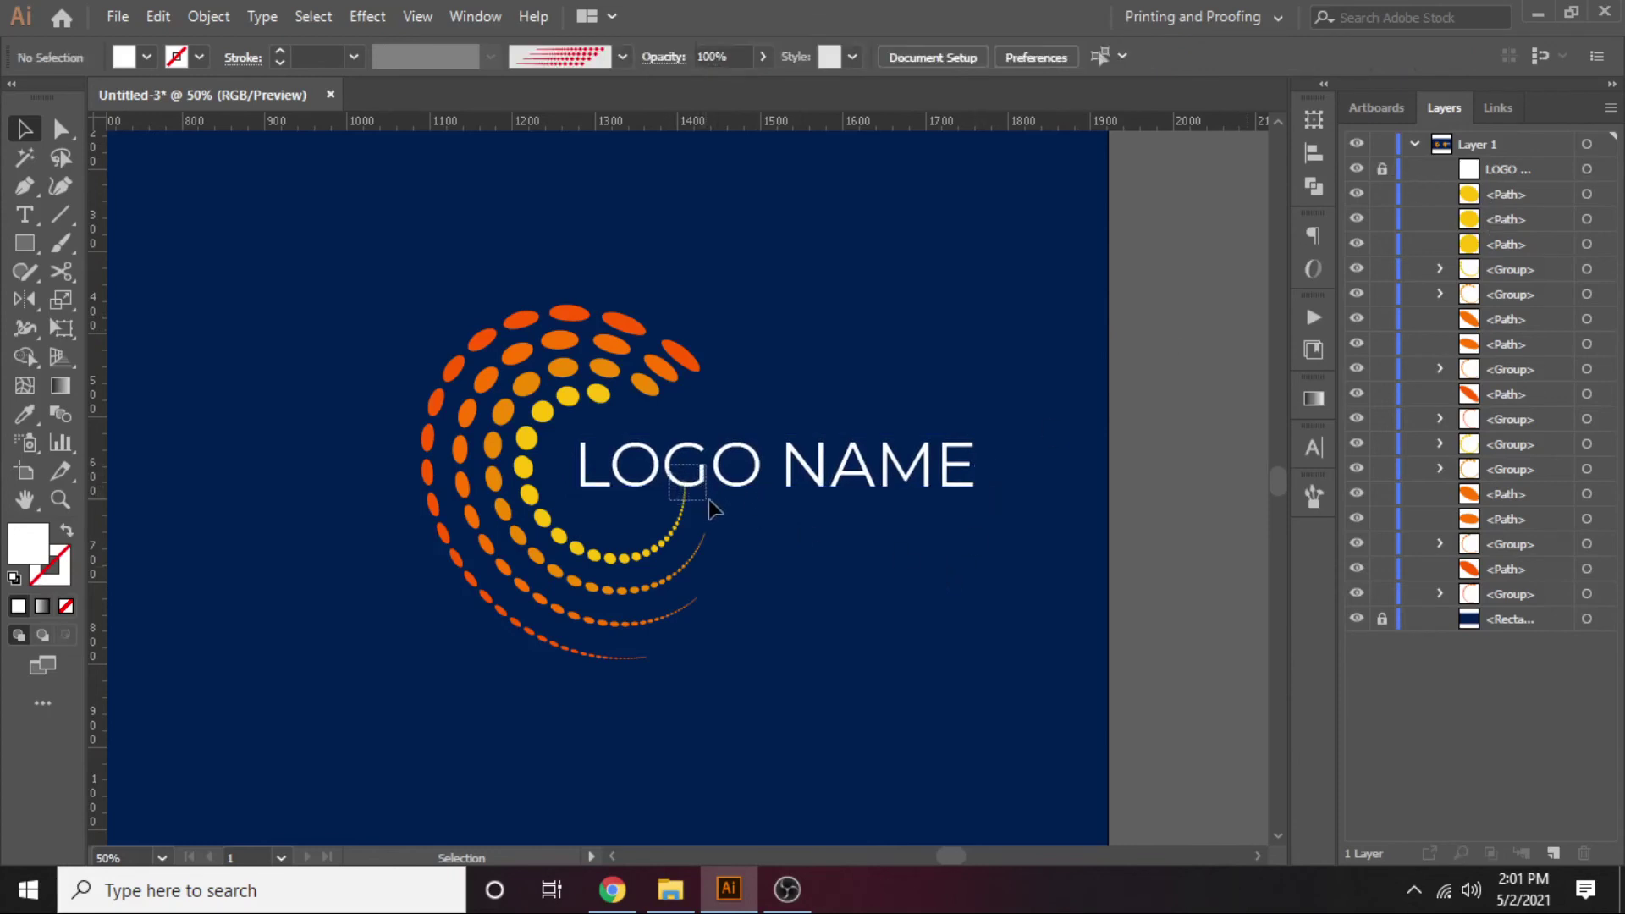
# Step: Ungroup the inner yellow dot arc, check the small tip dot group, then zoom out to fit
pyautogui.moveTo(709, 507); pyautogui.dragTo(711, 509)
pyautogui.click(714, 562)
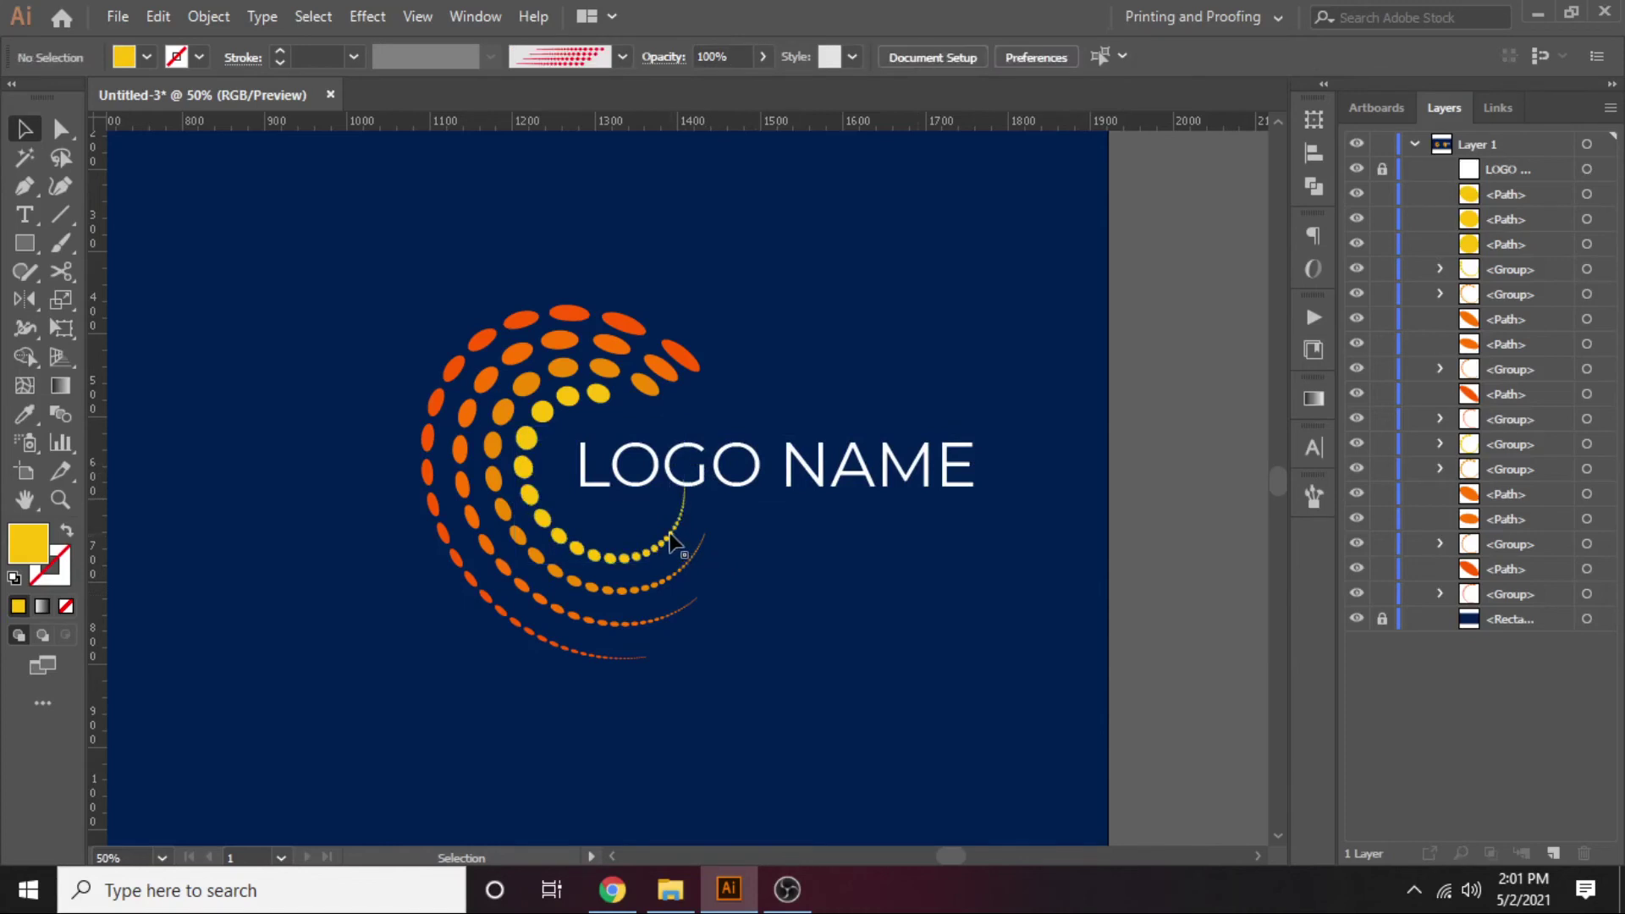
pyautogui.click(672, 541)
pyautogui.rightClick(673, 542)
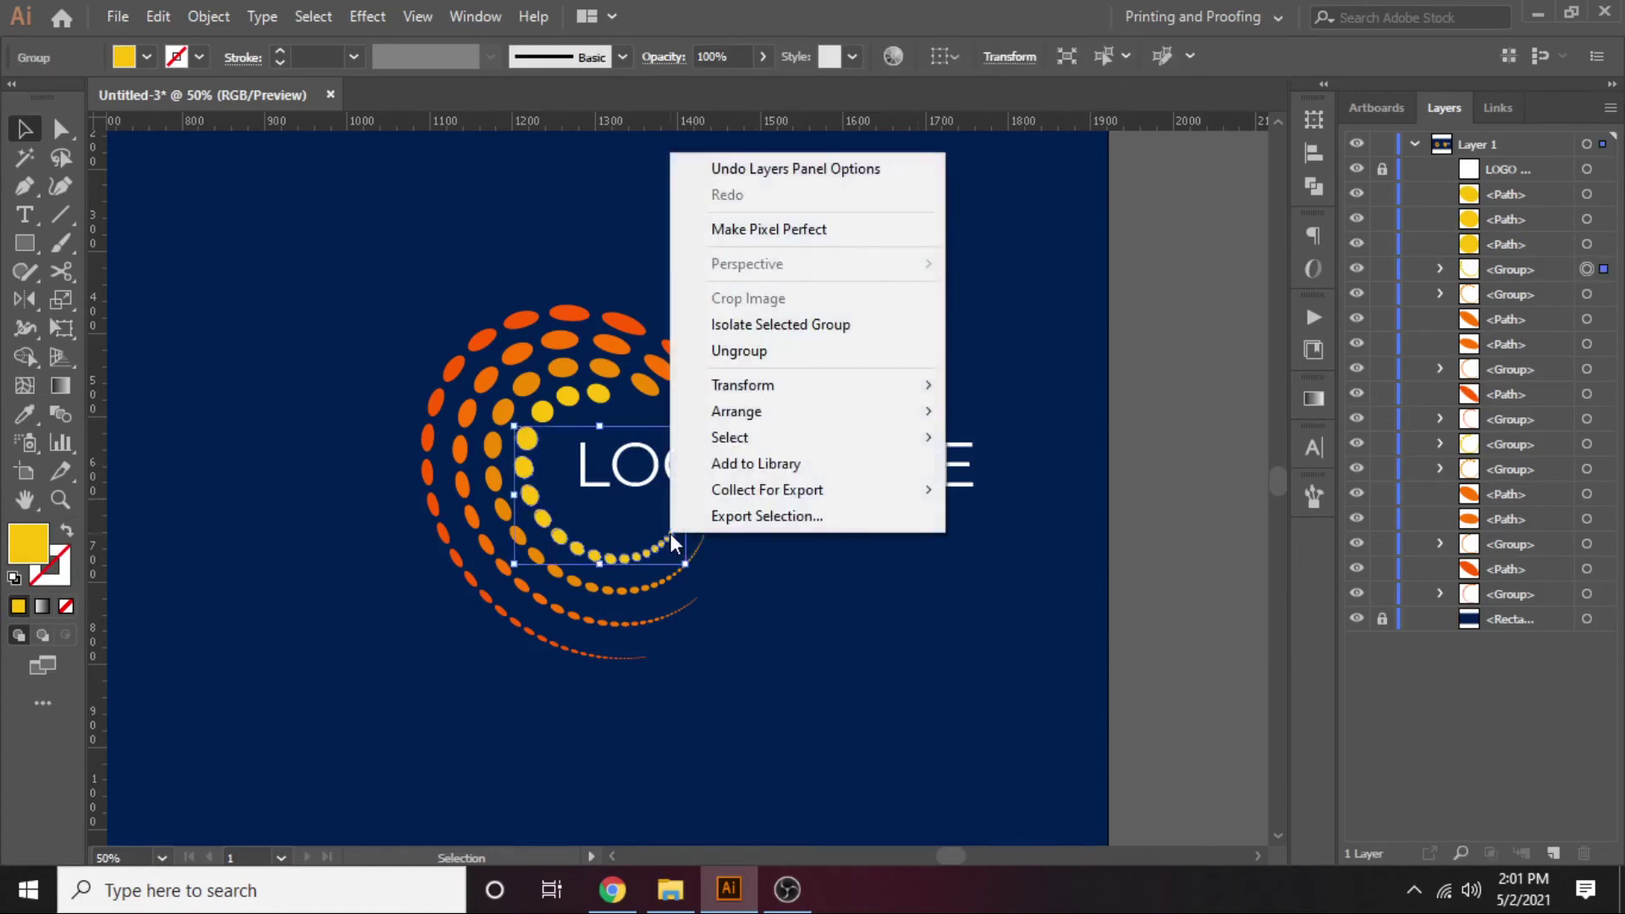
pyautogui.click(749, 354)
pyautogui.click(815, 557)
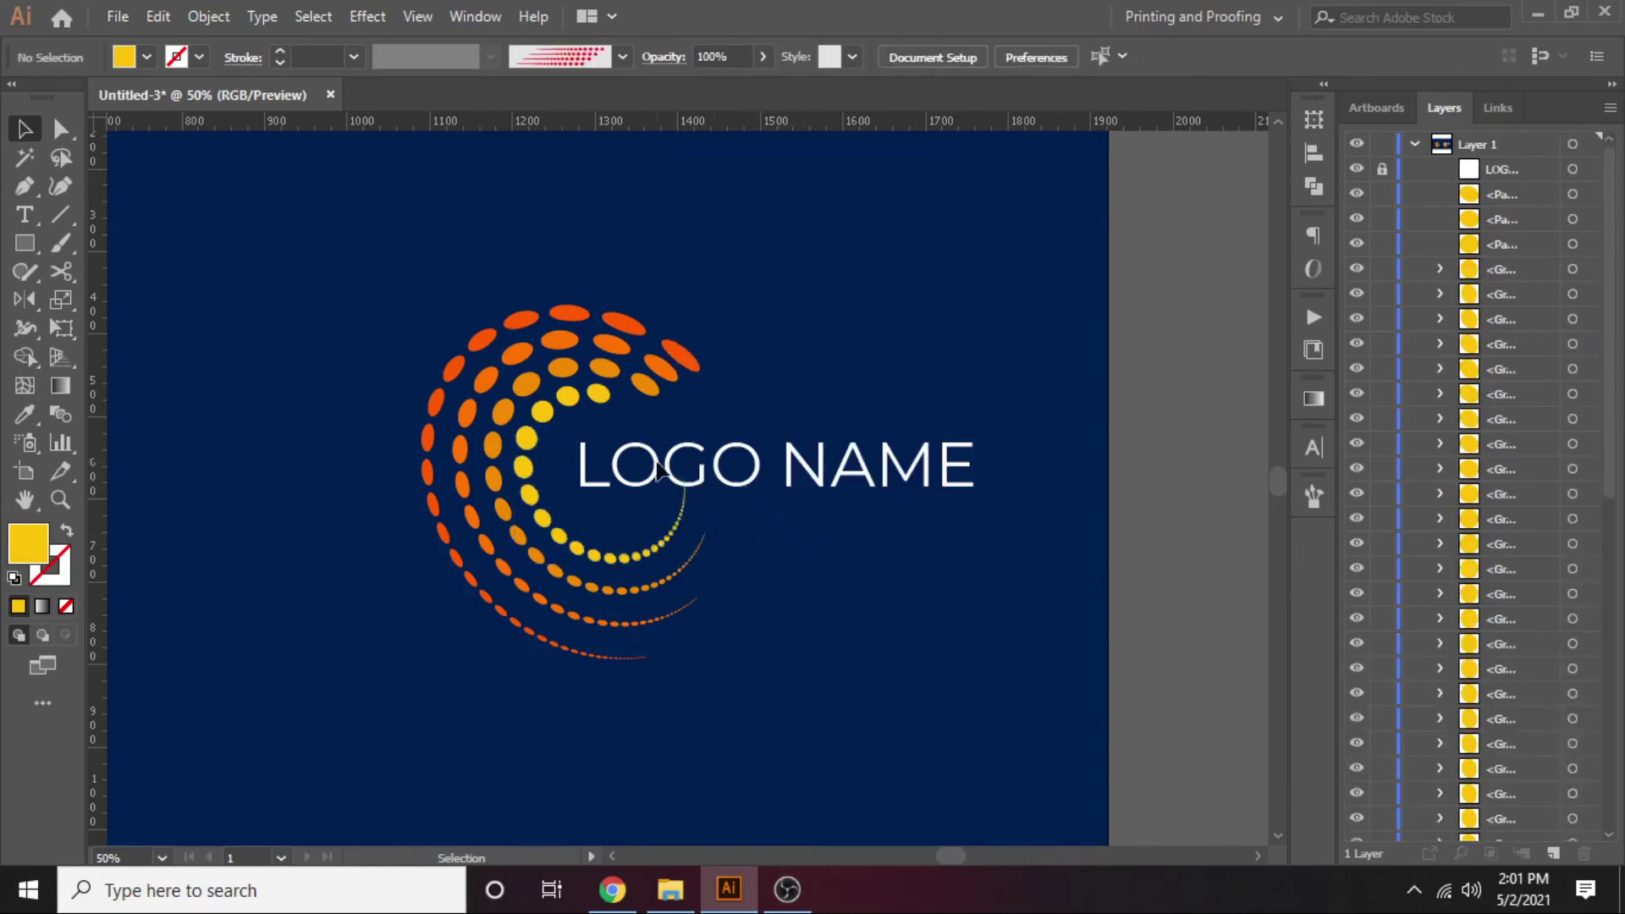
pyautogui.click(684, 493)
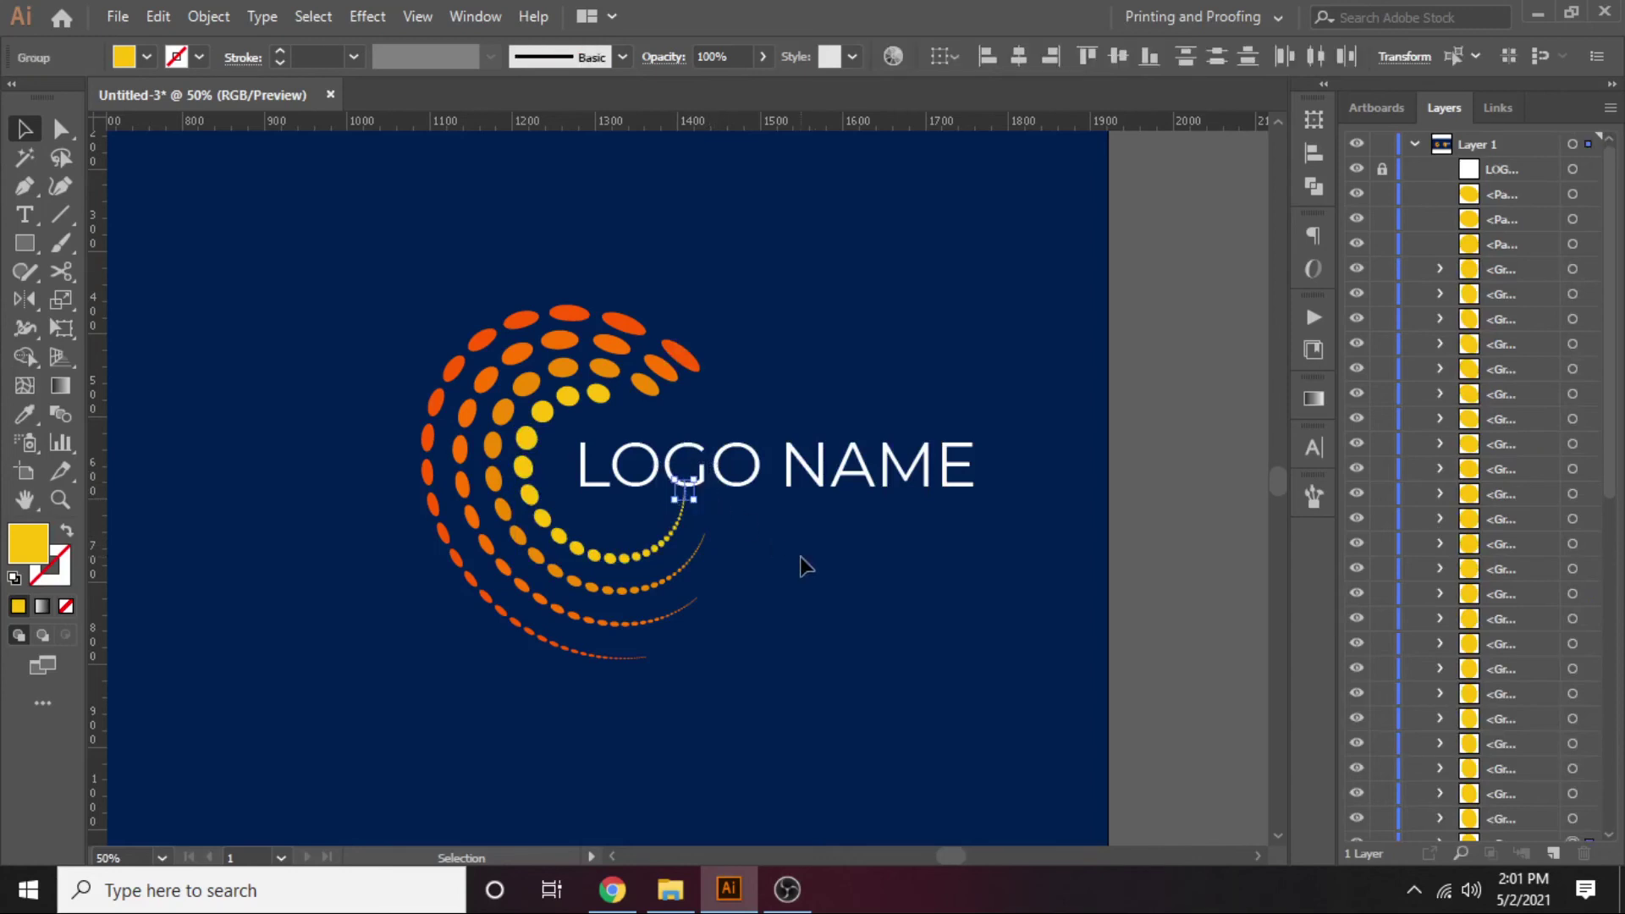
pyautogui.click(836, 570)
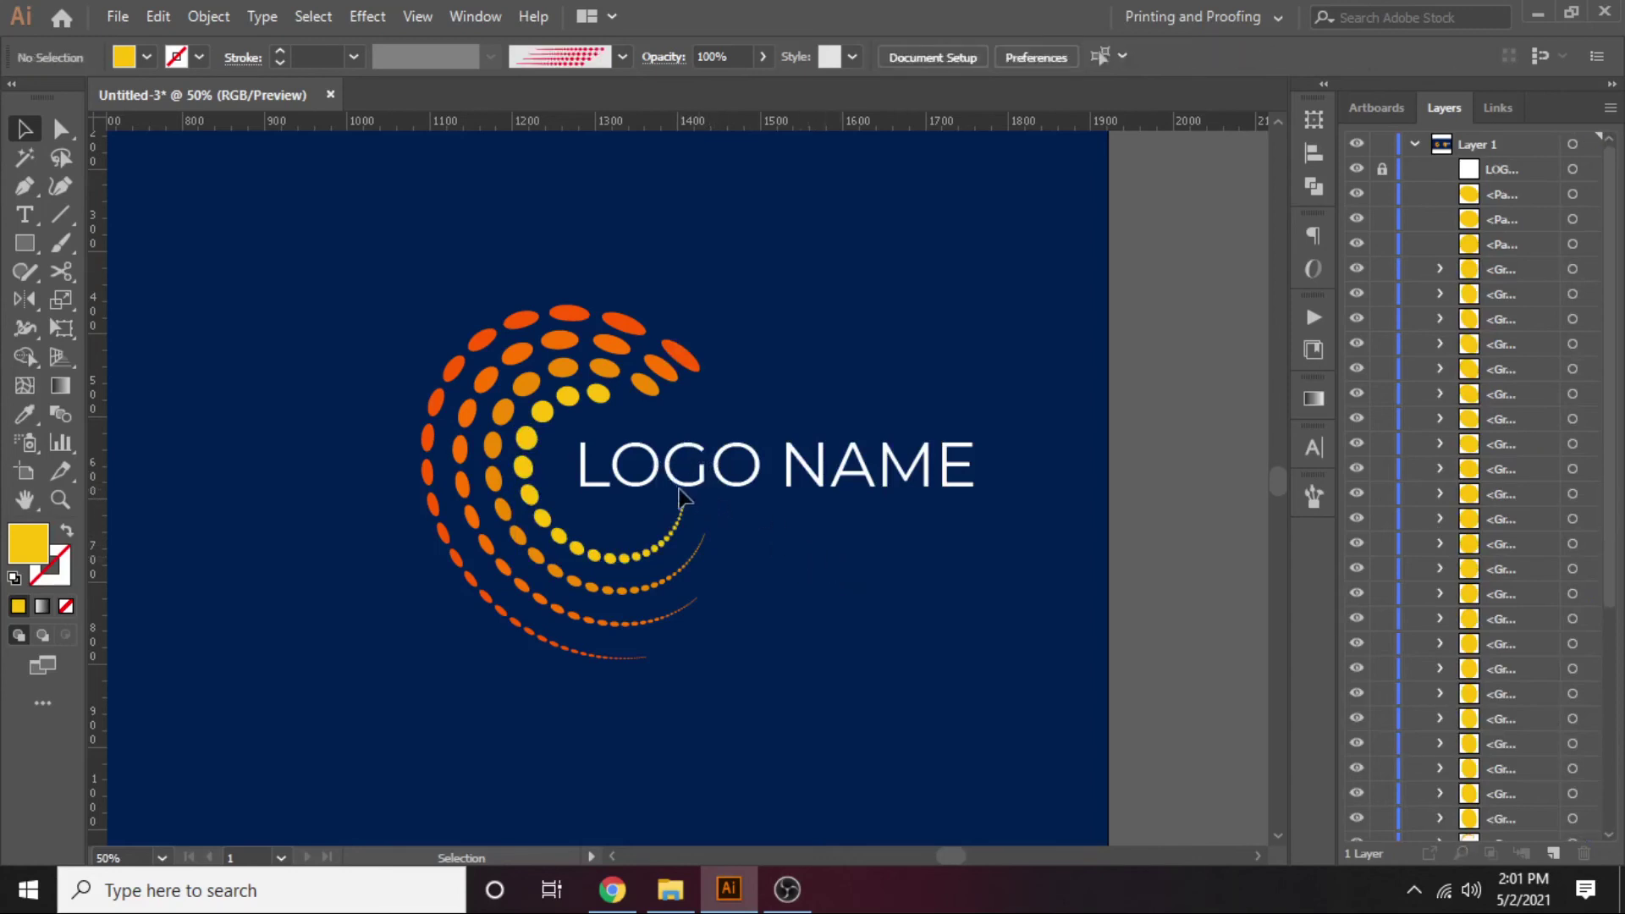
pyautogui.moveTo(683, 497); pyautogui.dragTo(709, 512)
pyautogui.click(846, 541)
pyautogui.hotkey('ctrl', '0')
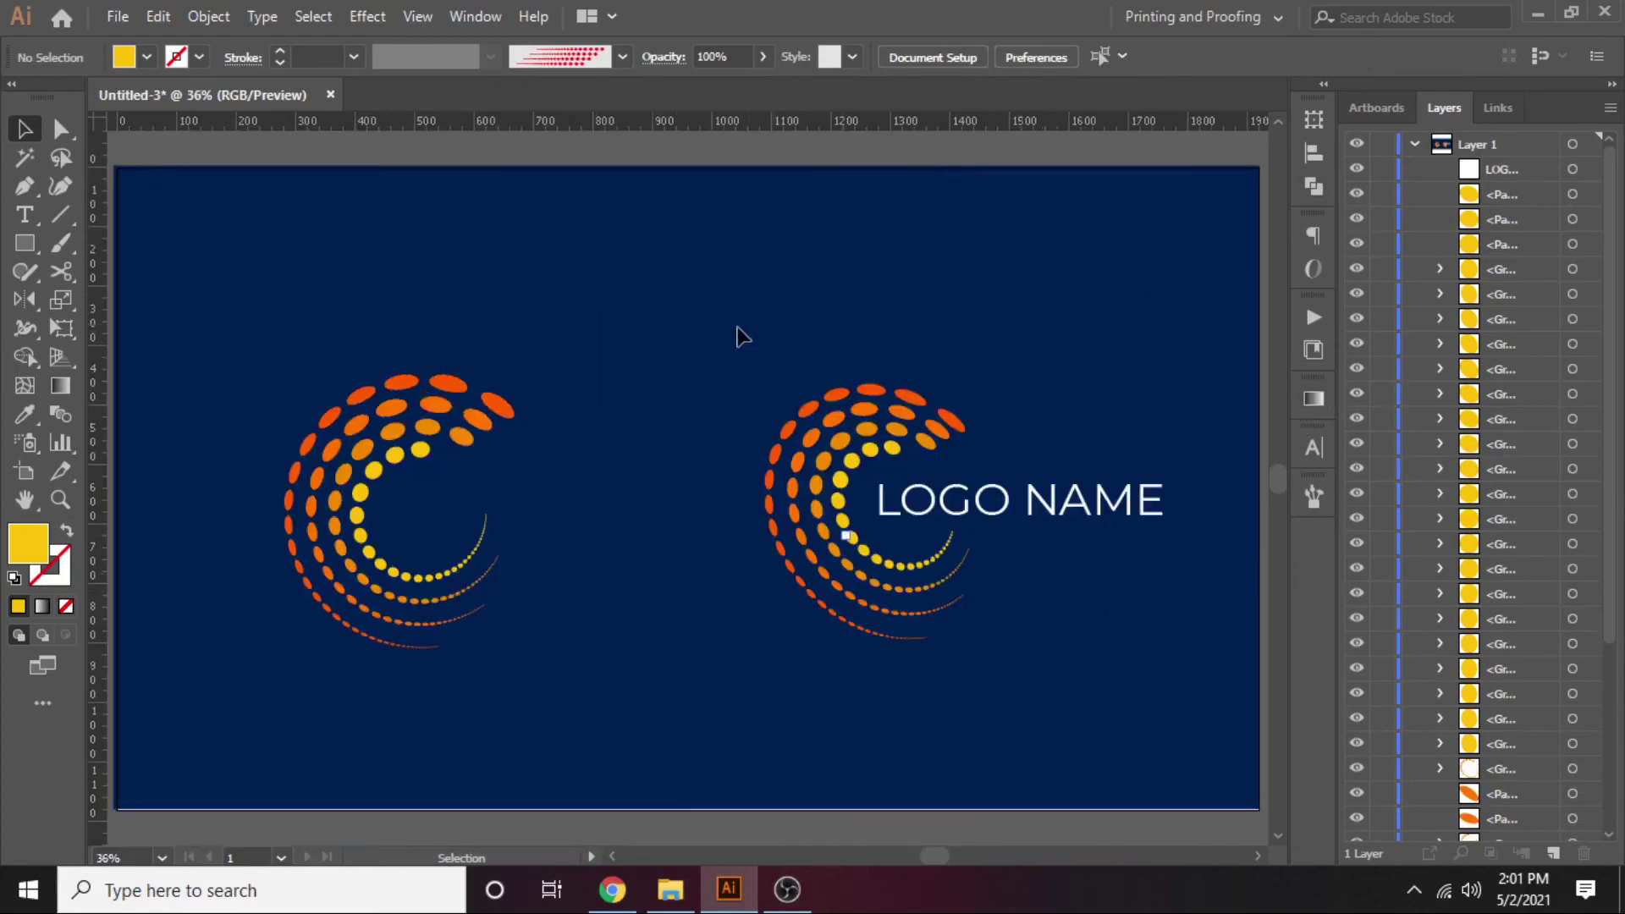
# Step: Move the right logo up-right and the left swirl slightly up-left, then collapse Layer 1
pyautogui.moveTo(718, 344); pyautogui.dragTo(1219, 677)
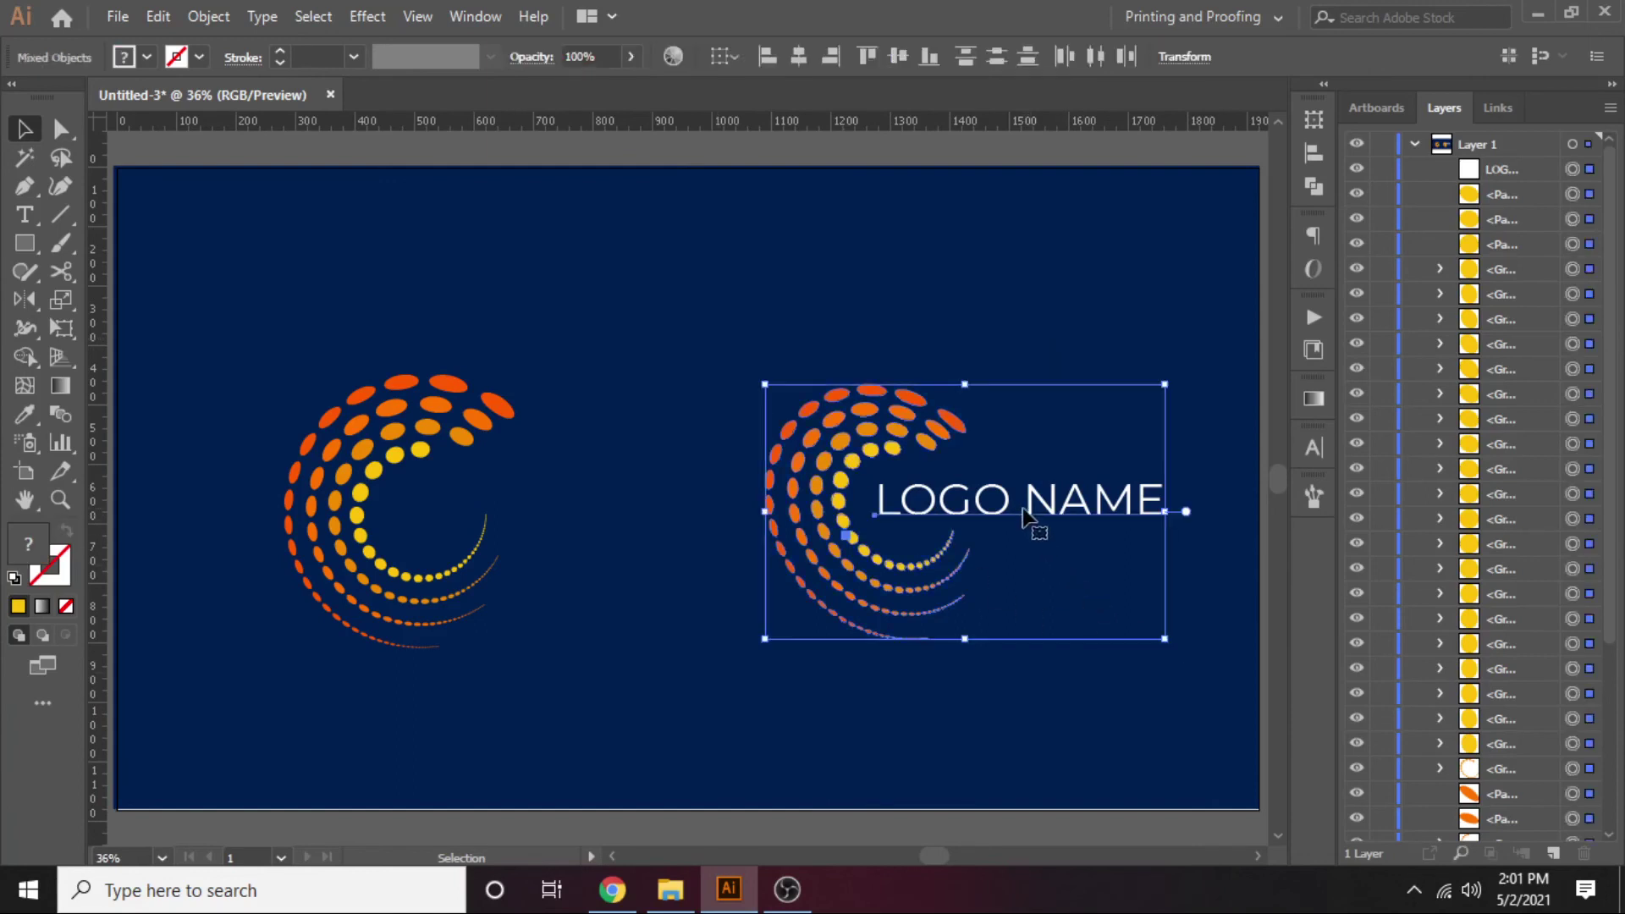
pyautogui.moveTo(1024, 514); pyautogui.dragTo(1054, 494)
pyautogui.moveTo(189, 316); pyautogui.dragTo(633, 703)
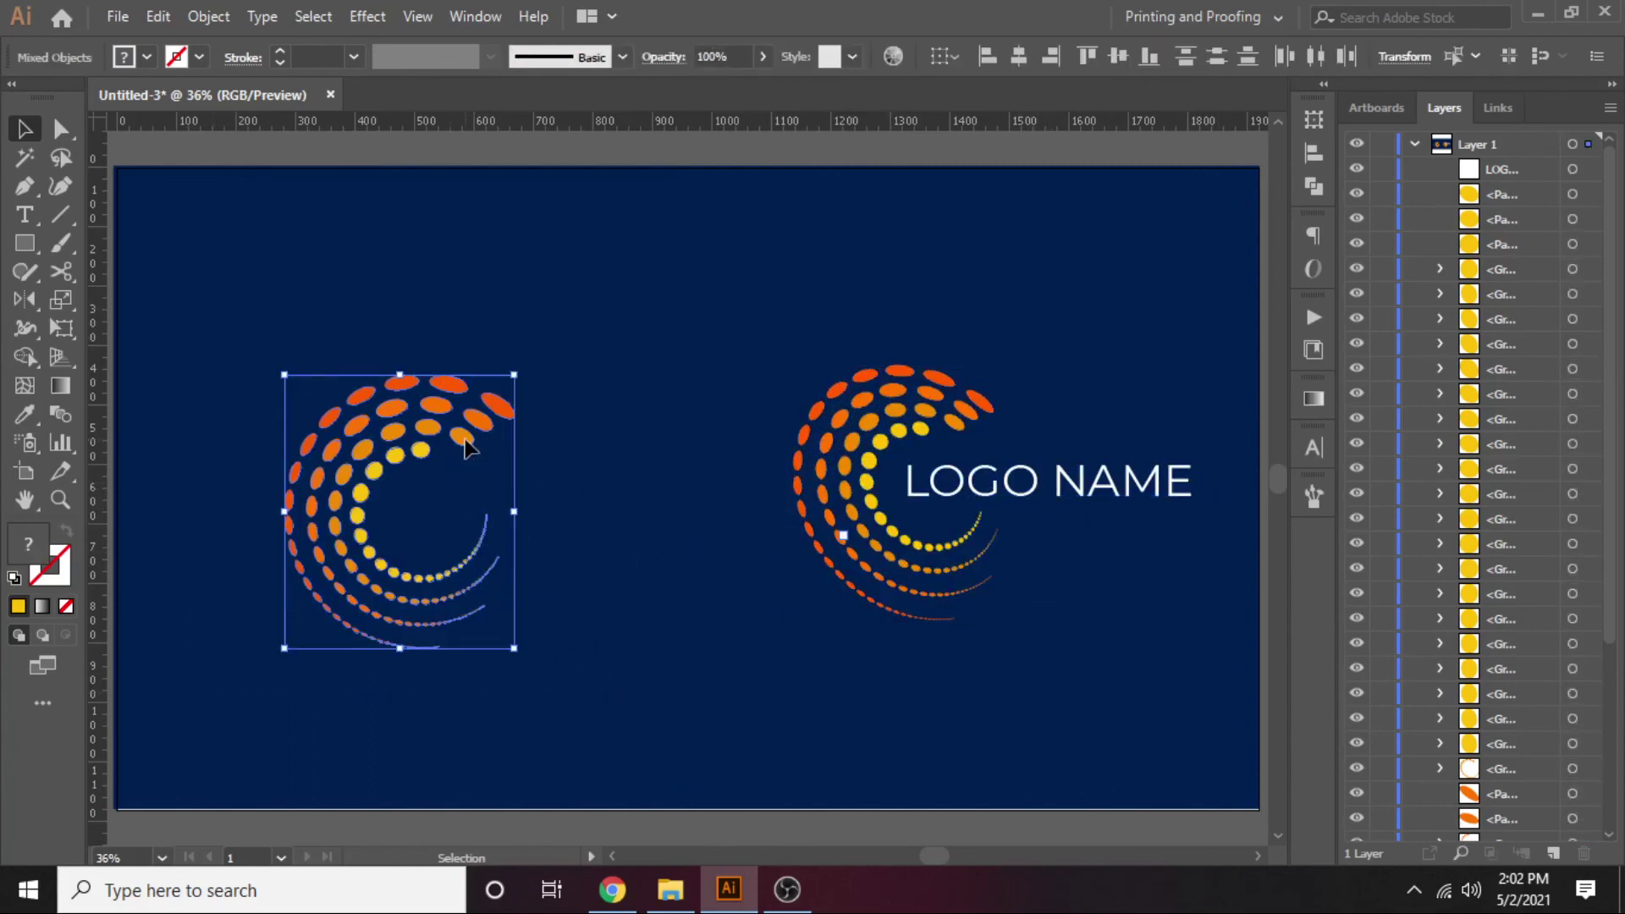
pyautogui.moveTo(467, 448); pyautogui.dragTo(458, 435)
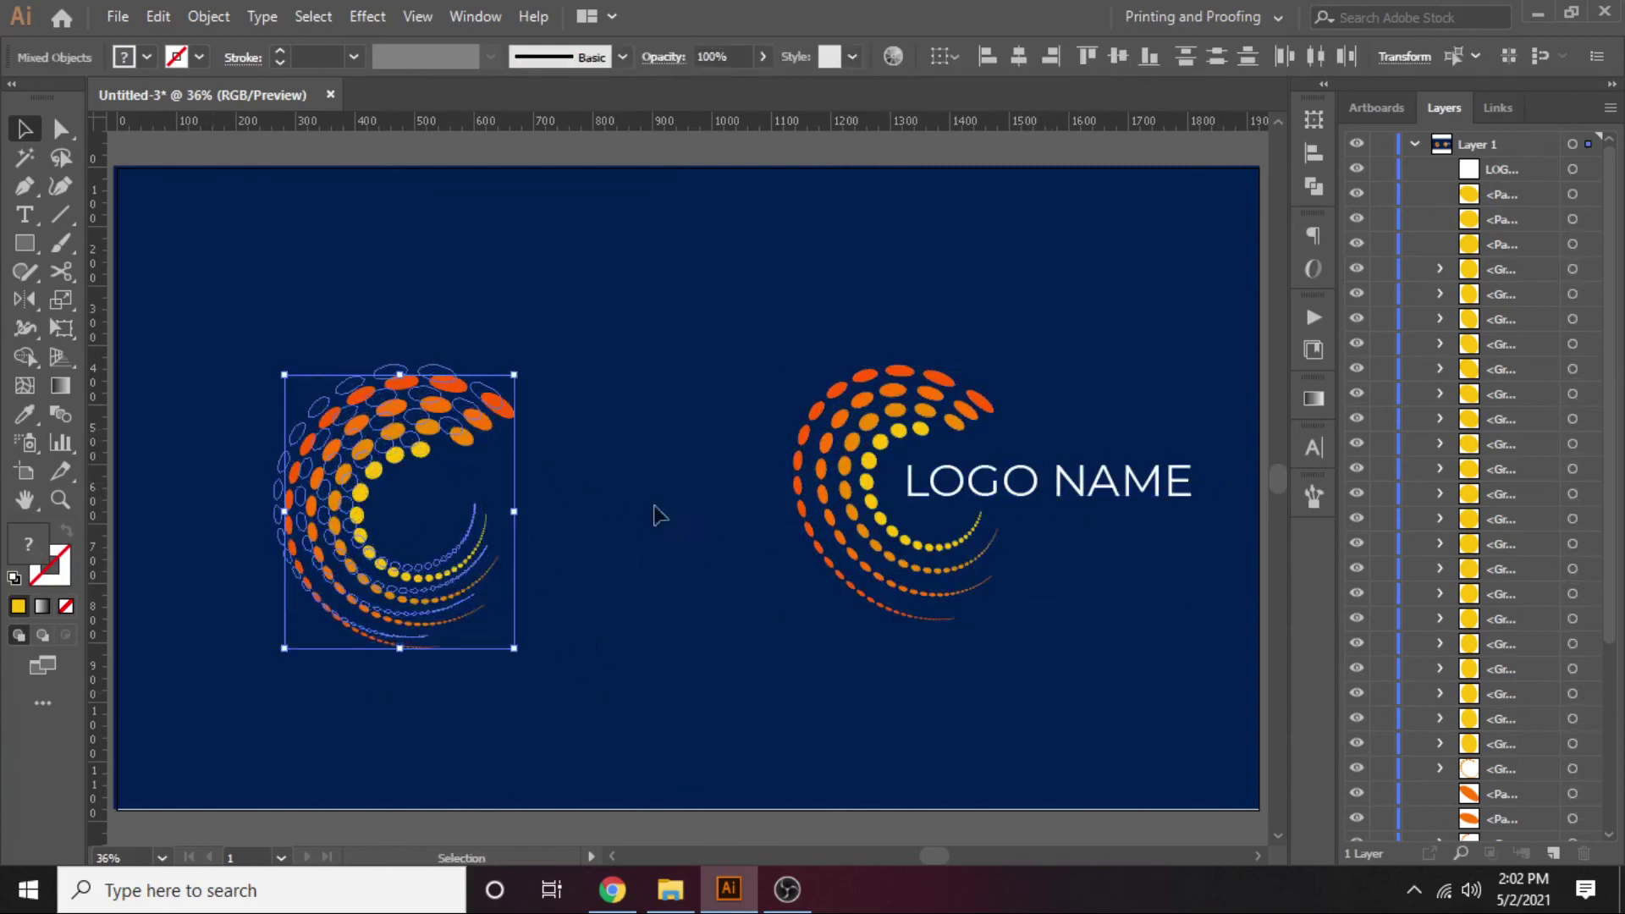
pyautogui.click(718, 566)
pyautogui.moveTo(890, 679); pyautogui.dragTo(881, 671)
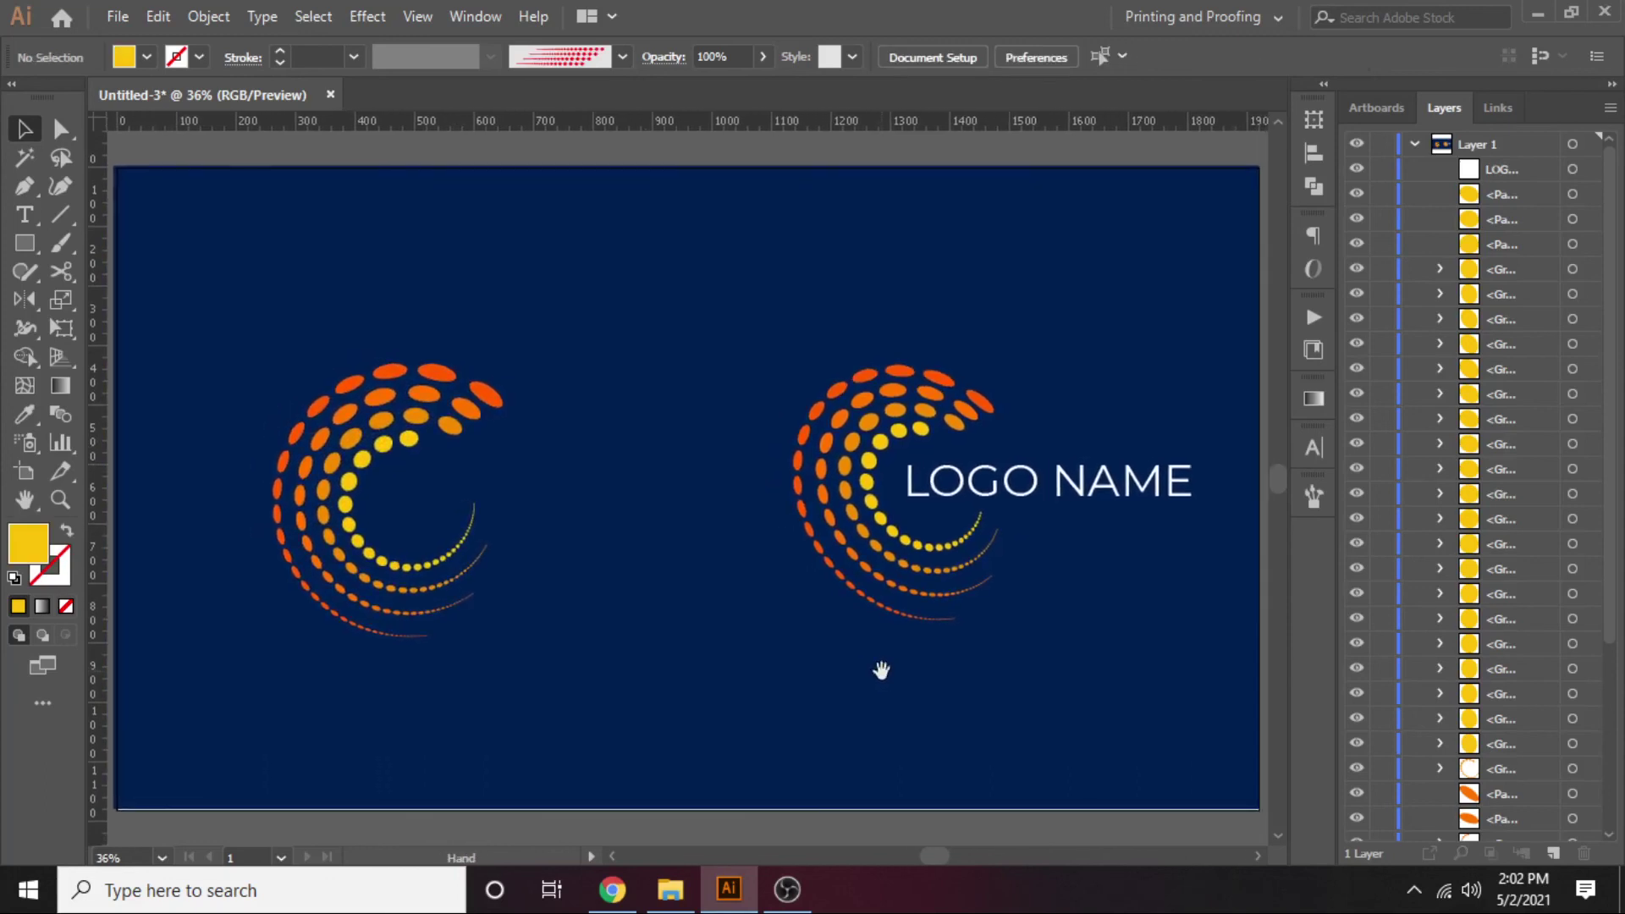
pyautogui.click(1415, 144)
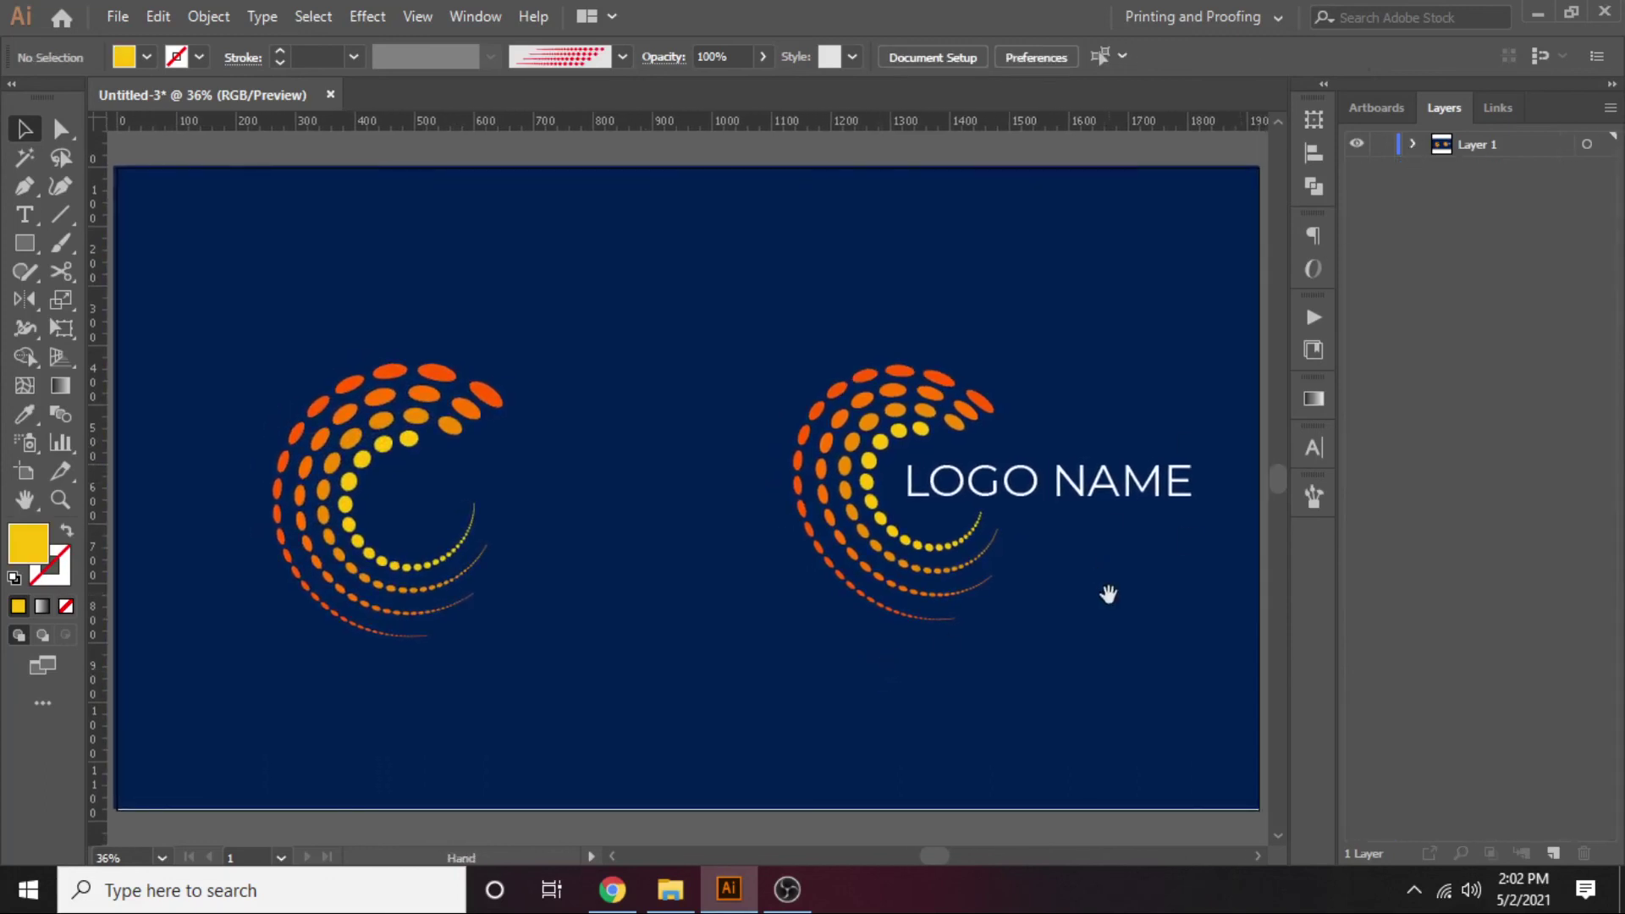
pyautogui.moveTo(1106, 599); pyautogui.dragTo(1105, 598)
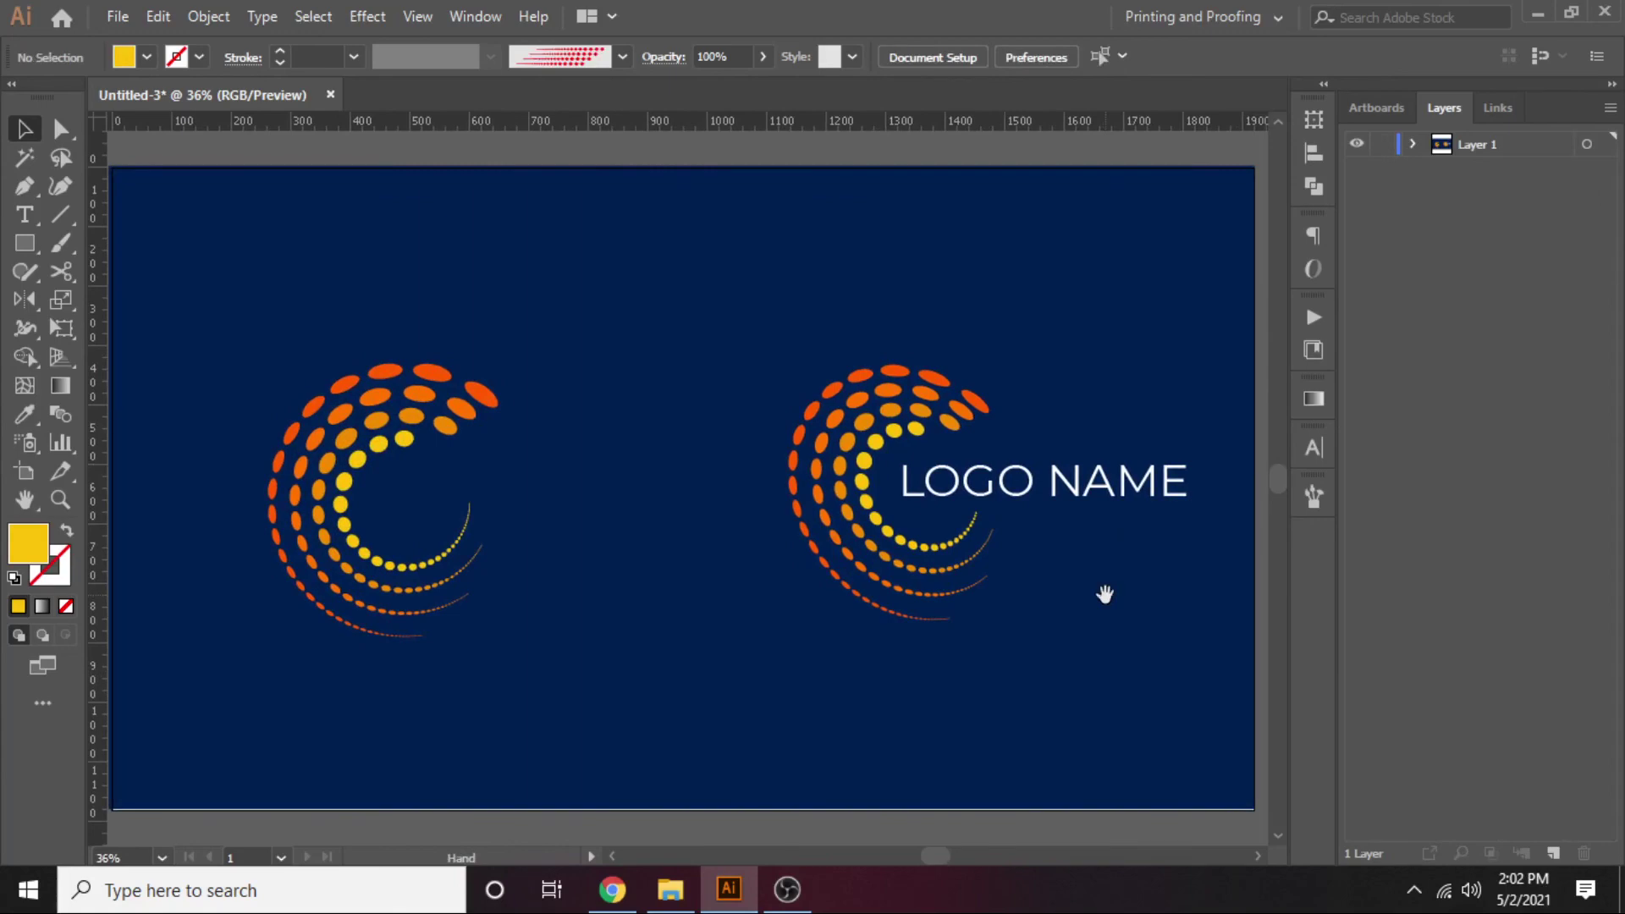